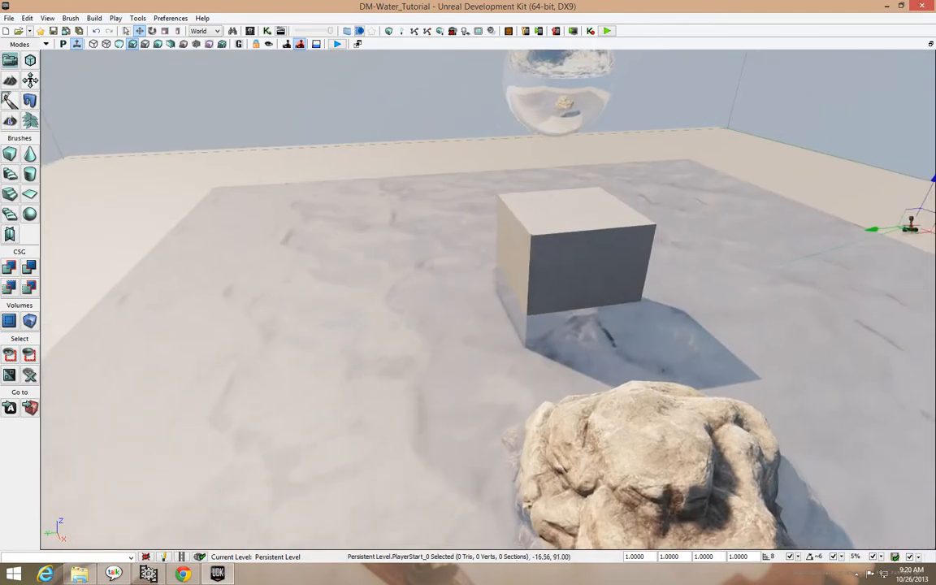
left_click_drag(742, 303, 735, 307)
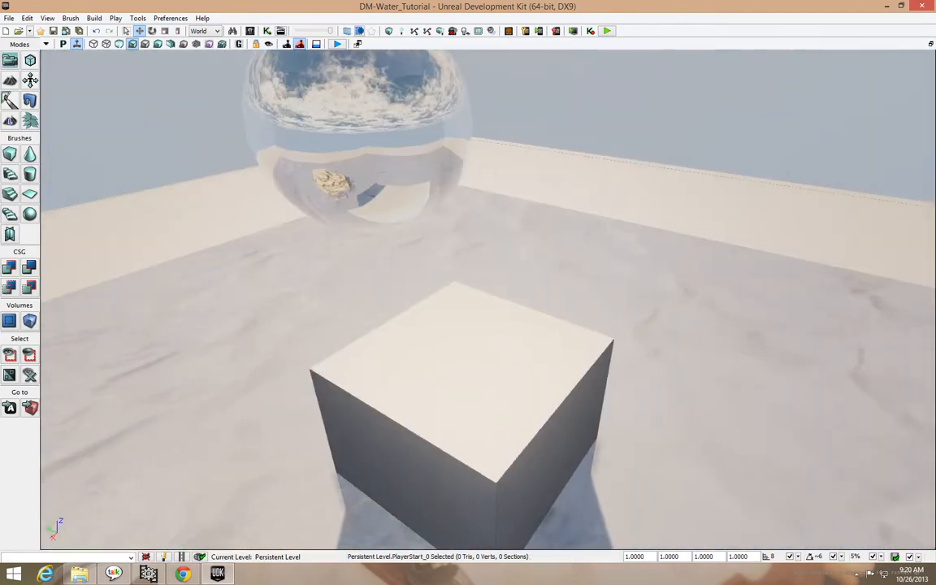
right_click_drag(736, 307, 715, 319)
left_click_drag(715, 319, 698, 396)
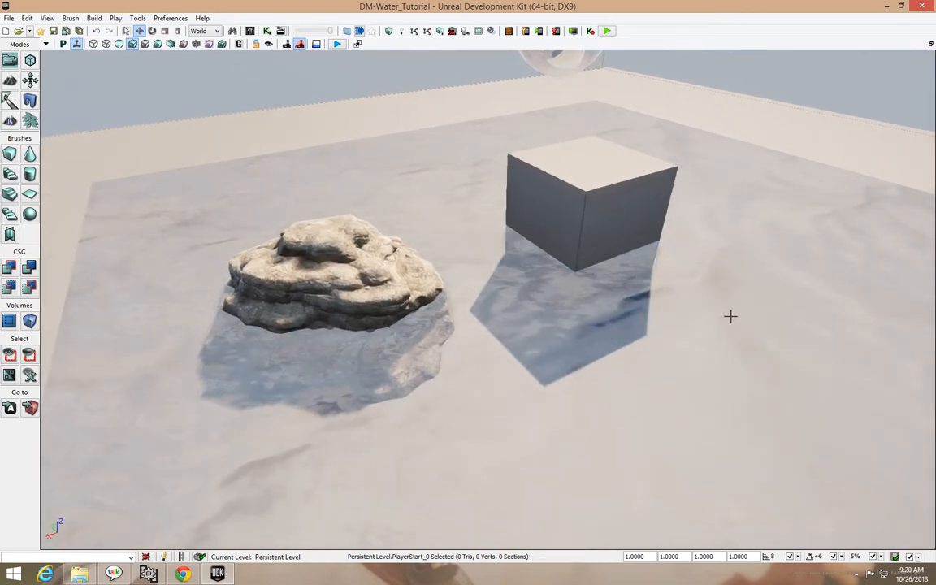
right_click_drag(740, 319, 650, 322)
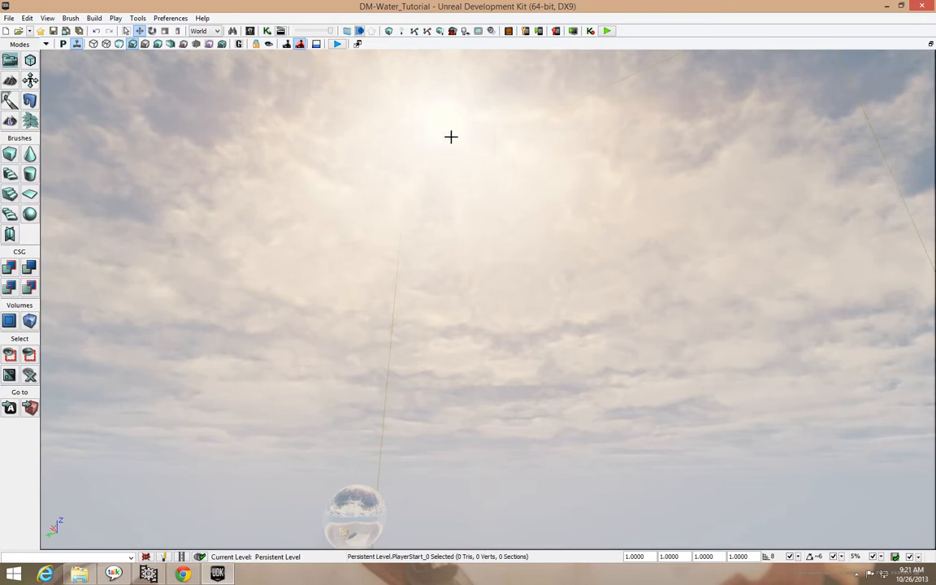
right_click_drag(577, 220, 460, 202)
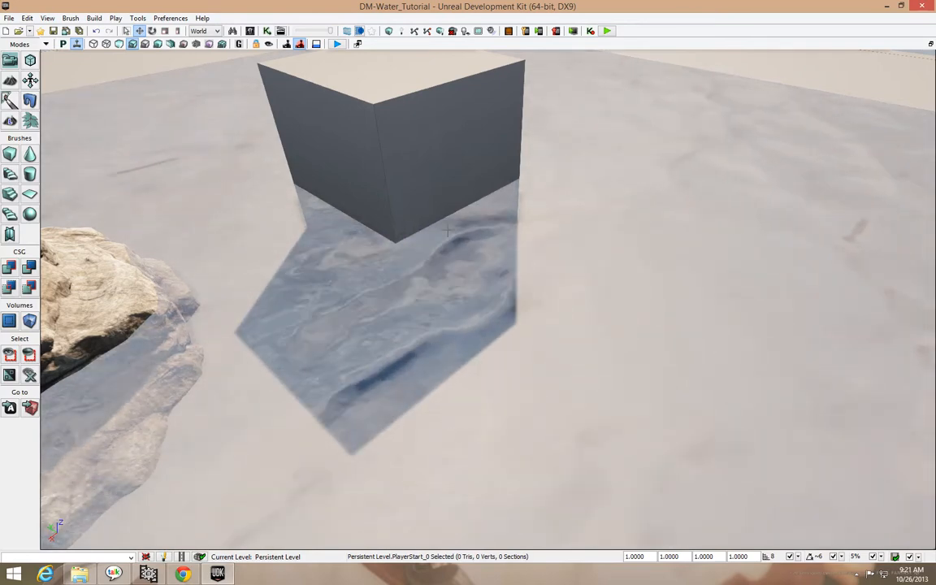
Step: Start importing assets from the Content Browser and browse to the Water Textures 2 folder in Downloads\Textures on drive D
left_click(249, 31)
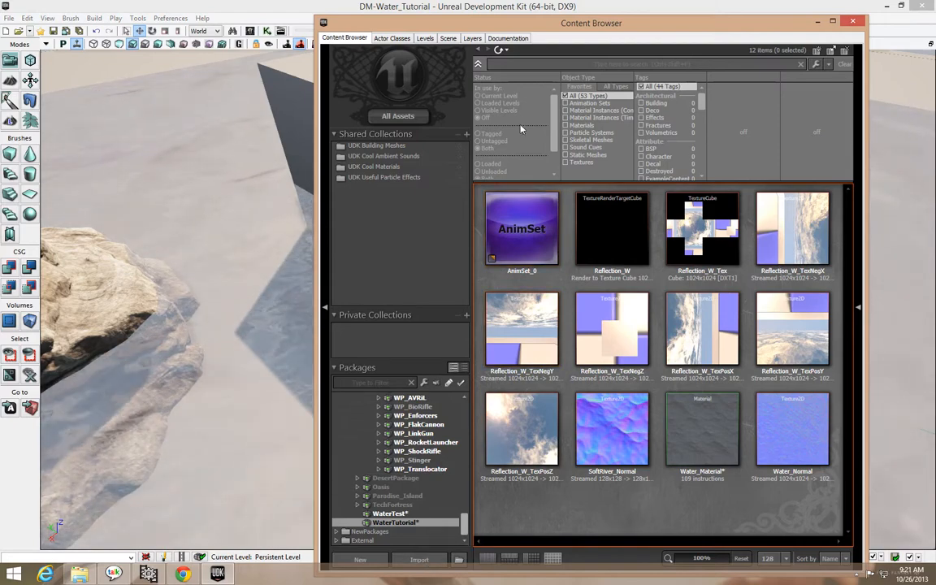
left_click_drag(582, 23, 564, 13)
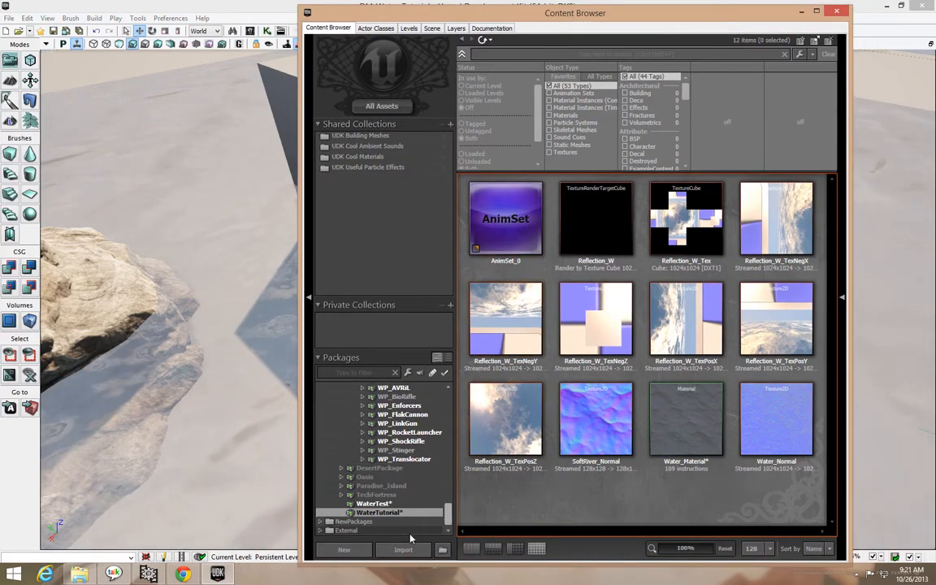
left_click(410, 550)
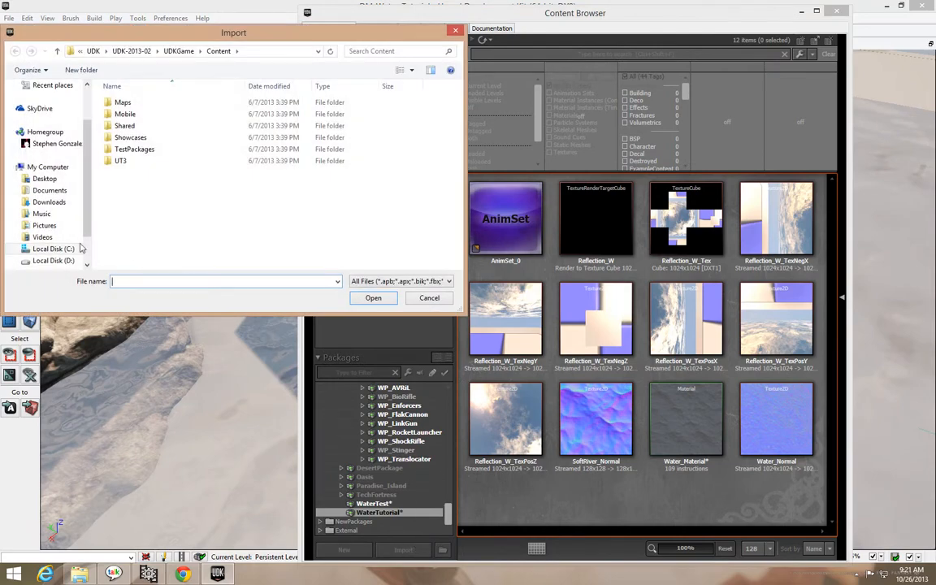
left_click(56, 260)
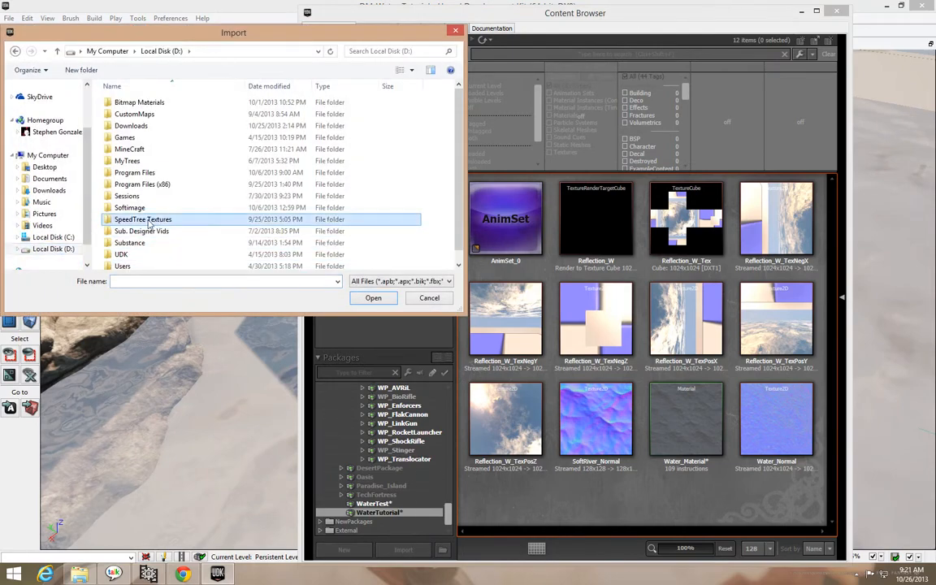
double_click(177, 125)
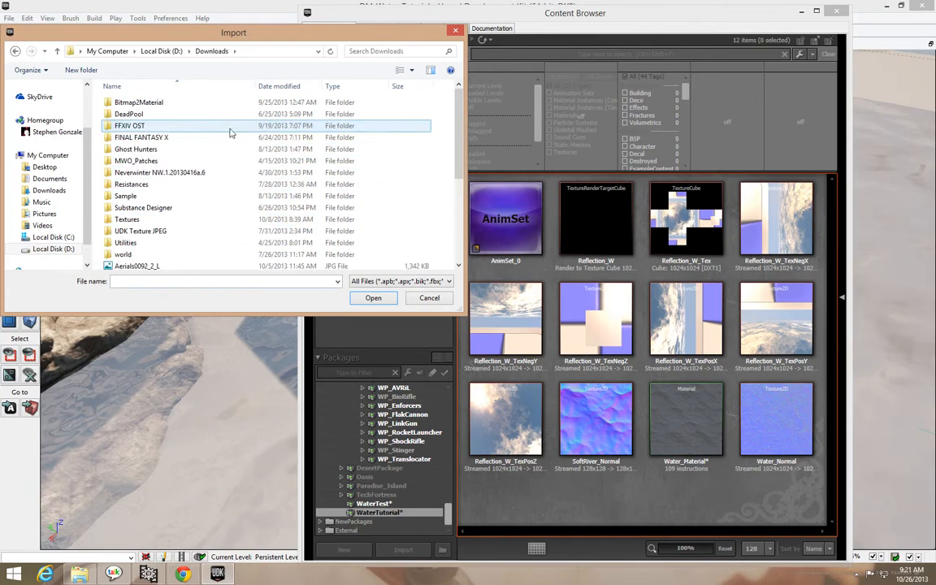
double_click(140, 218)
double_click(189, 114)
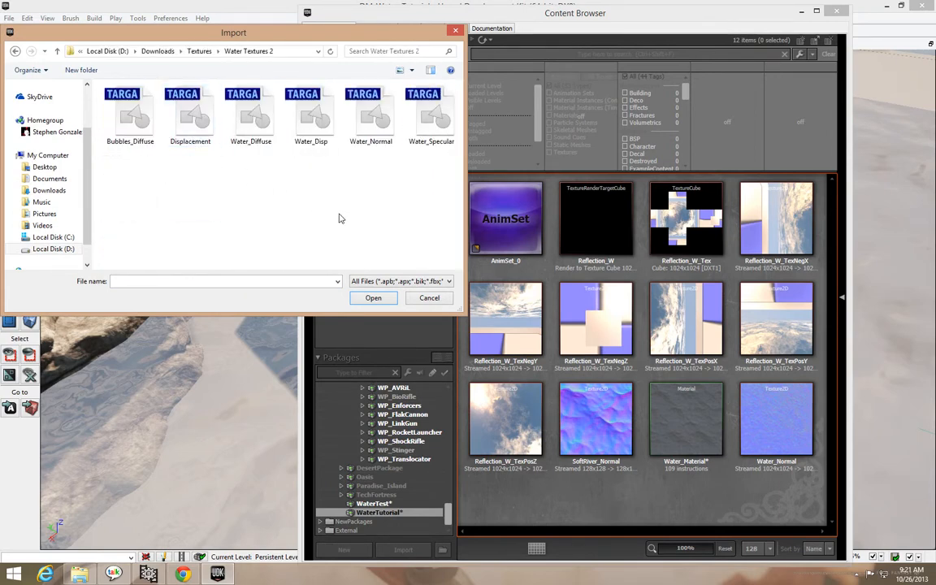
Step: Import Bubbles_Diffuse, Displacement, Water_Diffuse, Water_Disp and Water_Specular into the WaterTutorial package, accepting the settings for all files and fully loading the package
left_click(435, 118)
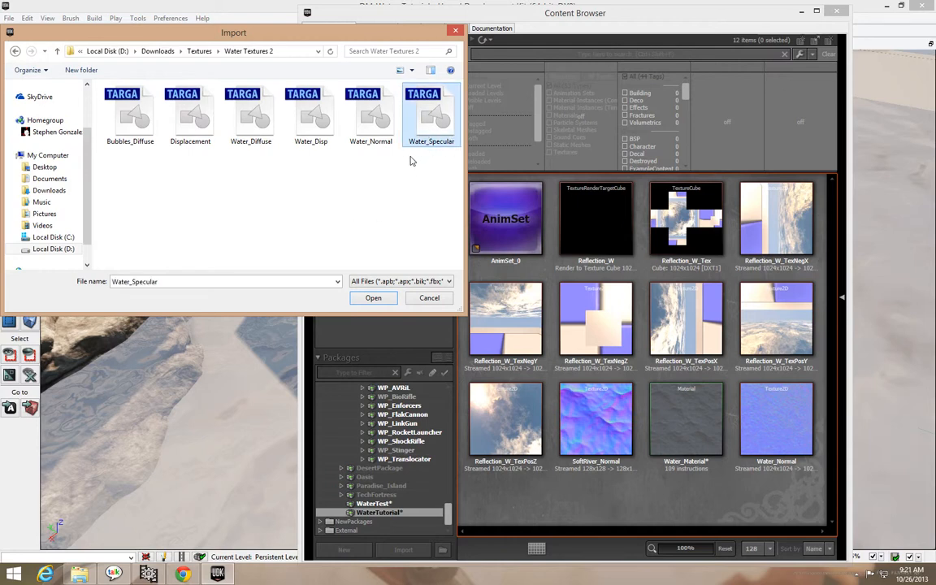
left_click(286, 104, "ctrl")
left_click(229, 105, "ctrl")
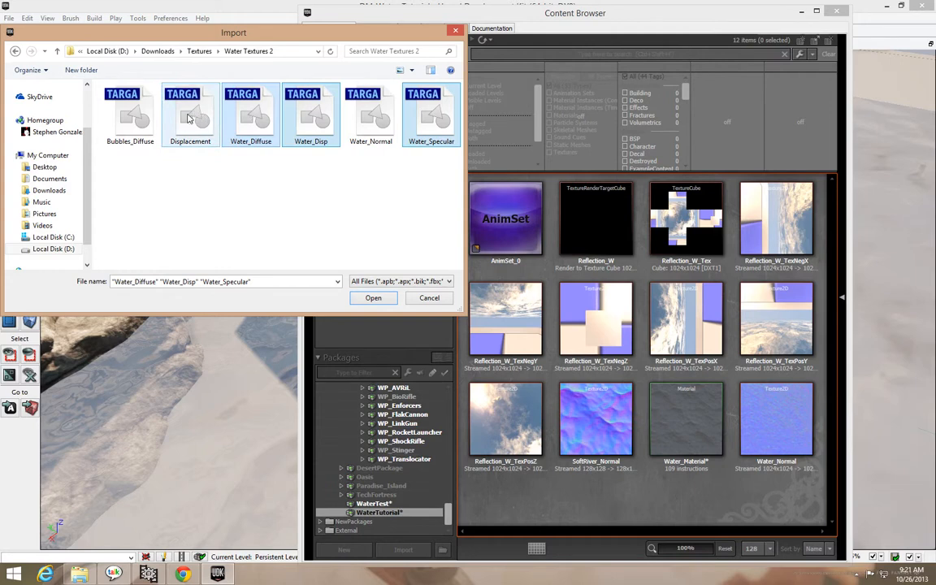
left_click(134, 110, "ctrl")
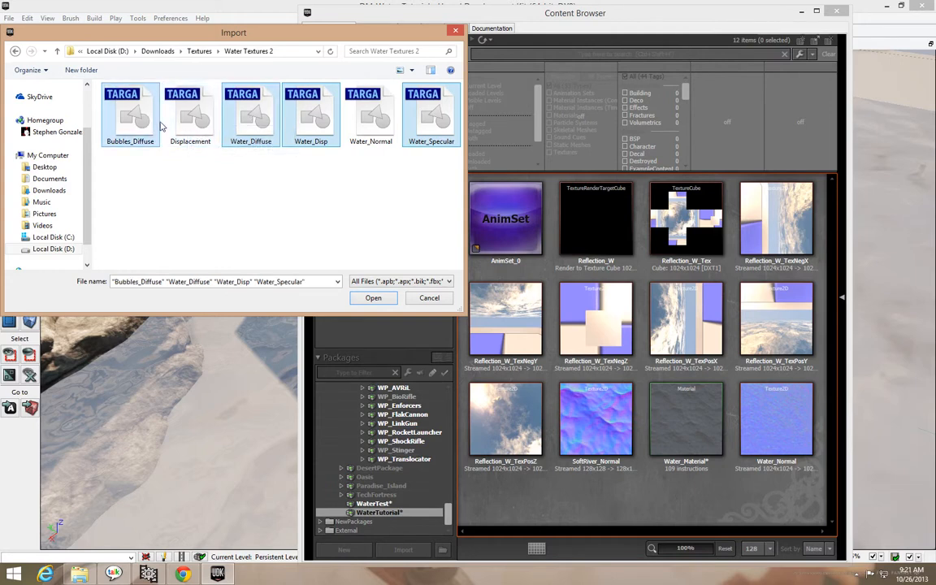
left_click(197, 121, "ctrl")
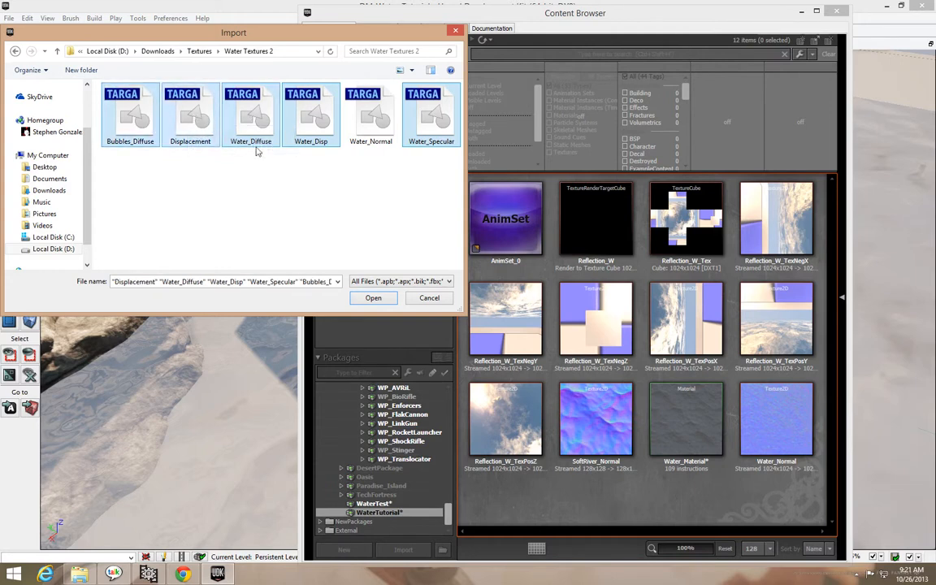
left_click(373, 298)
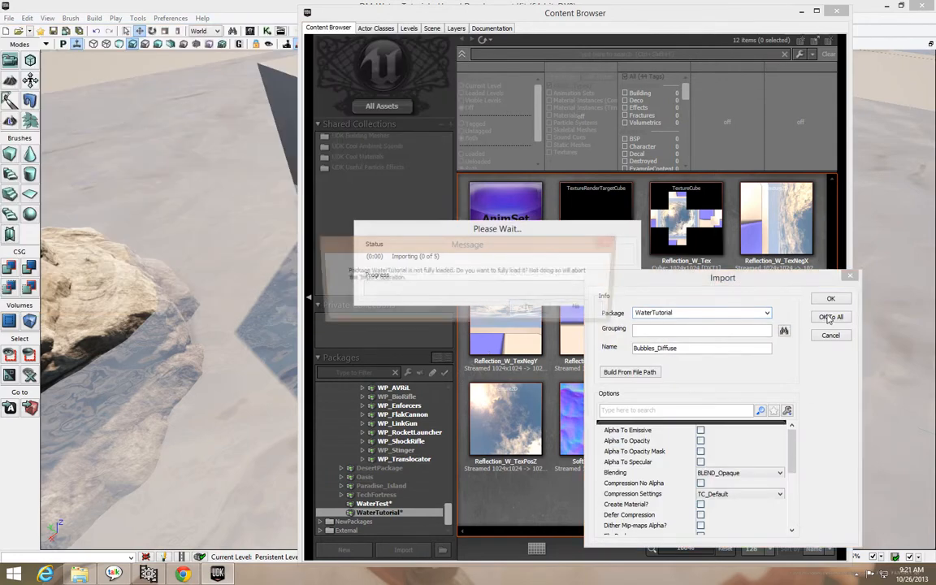
left_click(534, 311)
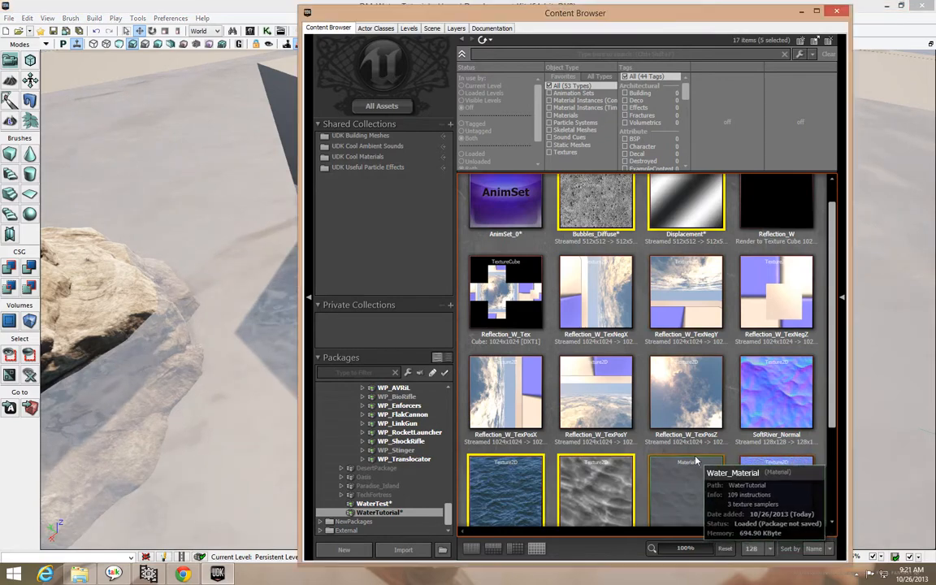
Step: Open Water_Material in the Material Editor and arrange it side by side with the Content Browser
left_click(695, 460)
scroll(639, 406, "down", 3)
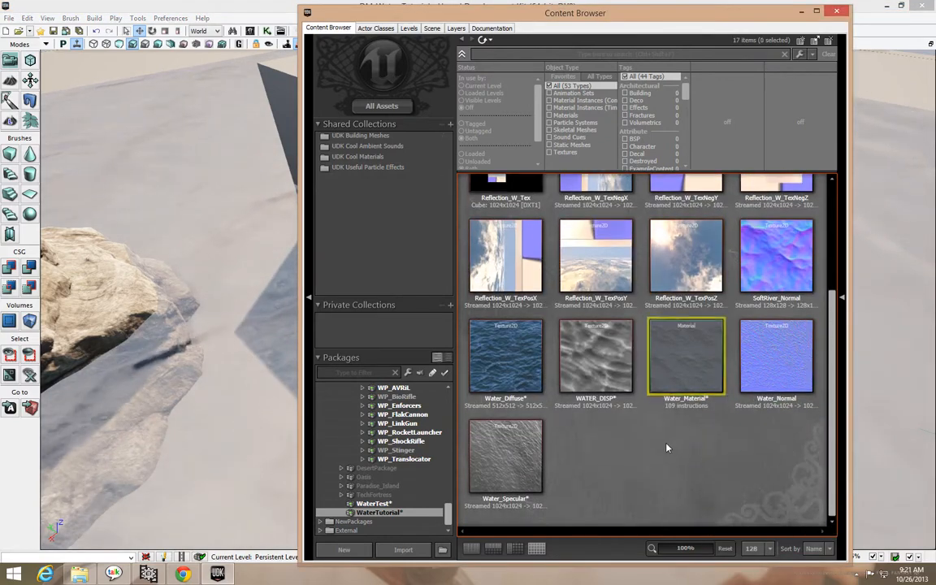
scroll(668, 447, "up", 5)
scroll(668, 448, "down", 4)
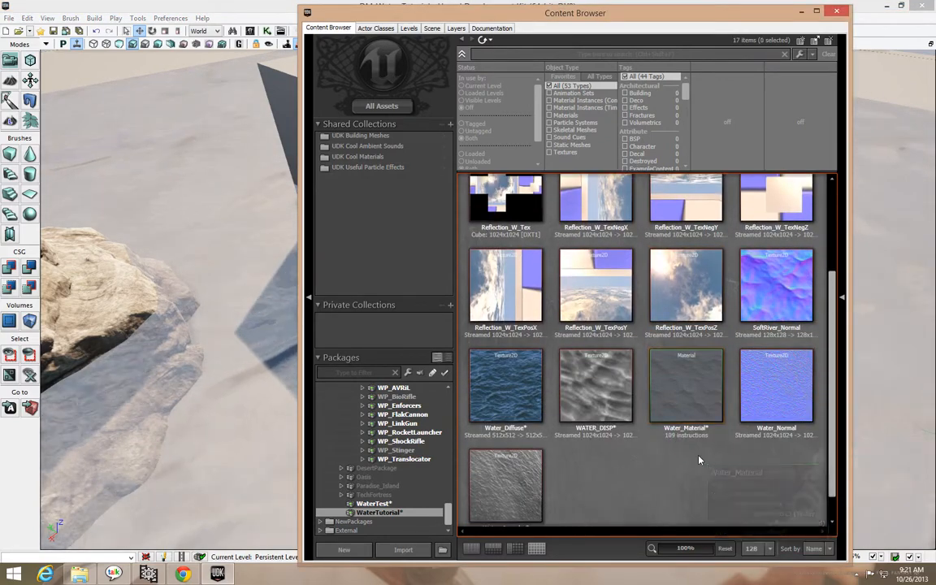
scroll(697, 422, "down", 1)
left_click(694, 366)
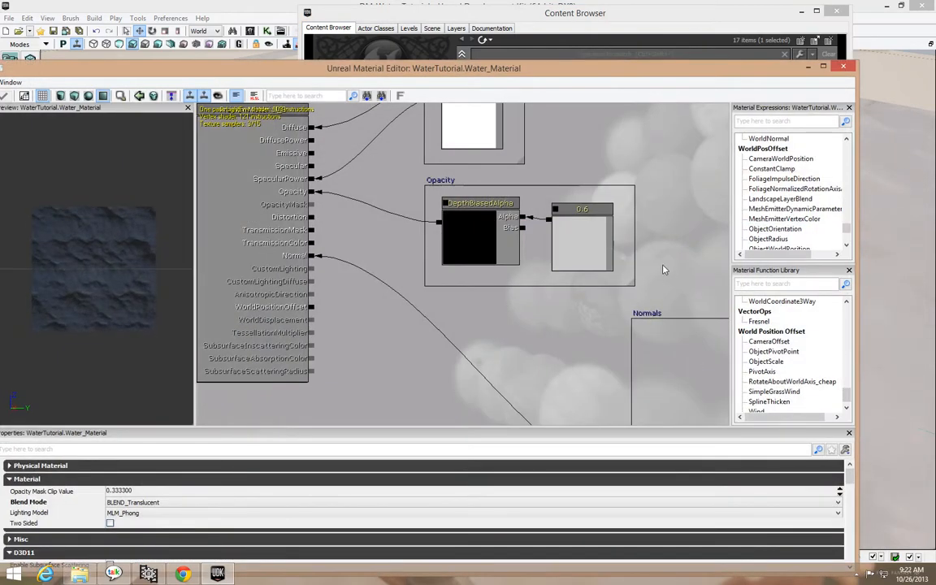
scroll(612, 266, "down", 2)
scroll(683, 277, "down", 2)
left_click_drag(692, 80, 389, 87)
left_click(697, 417)
scroll(696, 417, "down", 2)
left_click_drag(580, 18, 695, 23)
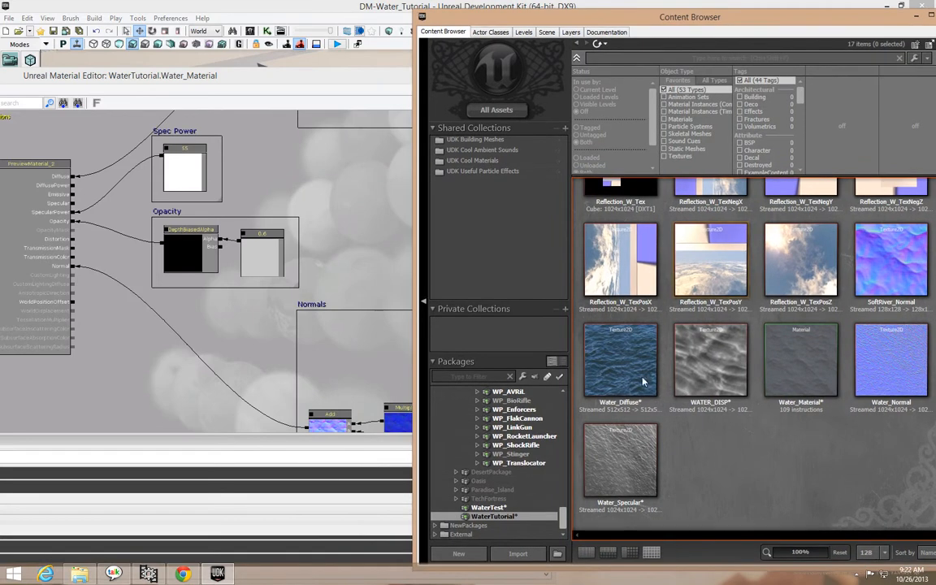
Step: Add the Water_Diffuse, WATER_DISP and Water_Specular textures to the material graph as Texture Samples
left_click_drag(626, 378, 513, 304)
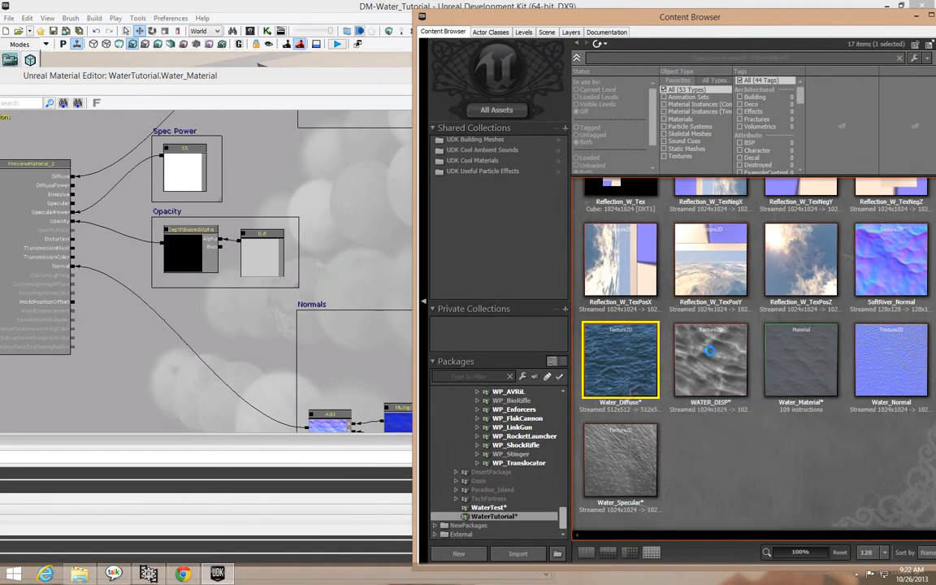
left_click_drag(709, 349, 371, 273)
left_click_drag(640, 462, 383, 353)
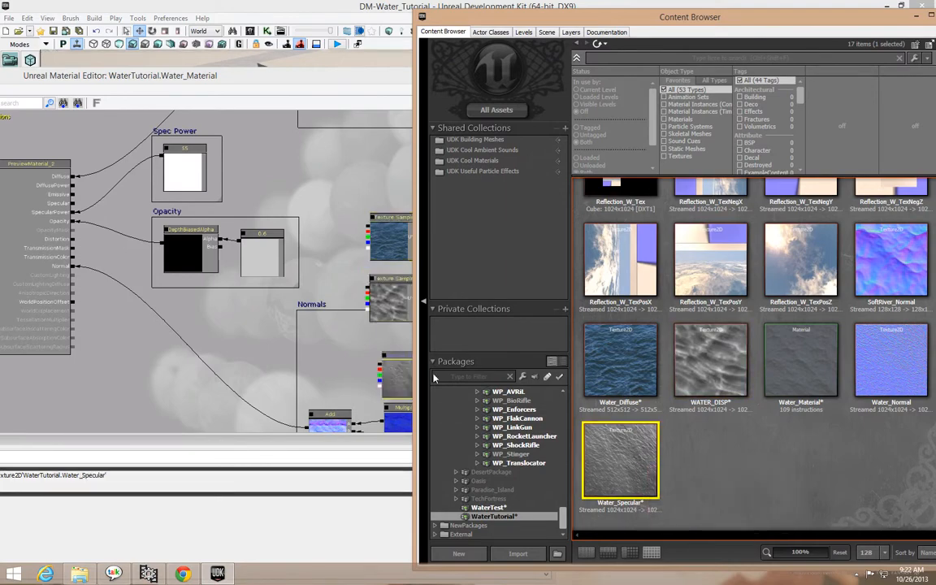
Step: Maximize the Material Editor and move the three new Texture Samples to an empty area of the graph
left_click(373, 247)
left_click(521, 74)
left_click_drag(703, 238, 618, 309)
left_click(547, 196, "ctrl")
left_click(544, 264, "ctrl")
scroll(600, 268, "up", 3)
left_click(600, 268)
left_click_drag(468, 162, 591, 89)
Step: Duplicate the Water_Specular Texture Sample and stack all four samples in a column with WATER_DISP first, then Water_Diffuse
left_click(505, 270)
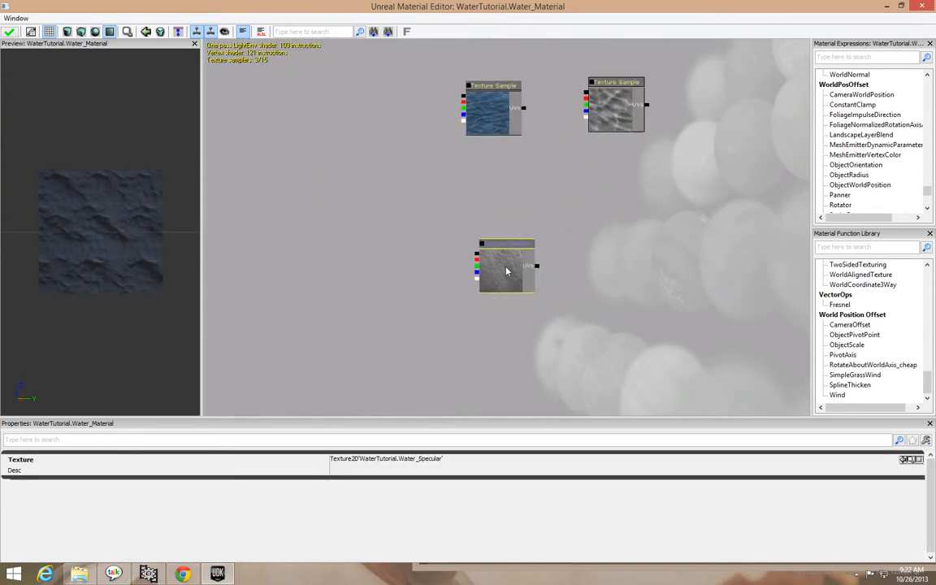
key("ctrl+w")
left_click_drag(531, 294, 517, 203)
left_click_drag(587, 204, 577, 267)
left_click_drag(611, 178, 495, 109)
left_click_drag(489, 178, 505, 186)
left_click(601, 252)
left_click_drag(599, 287, 591, 314)
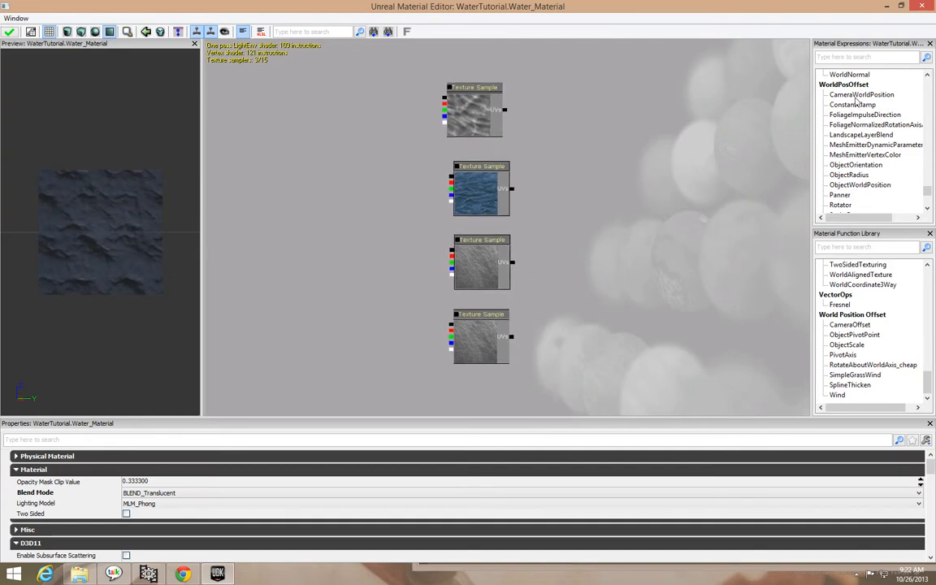
Step: Add a Panner beside the WATER_DISP Texture Sample and connect it to the sample's UVs
type("panne")
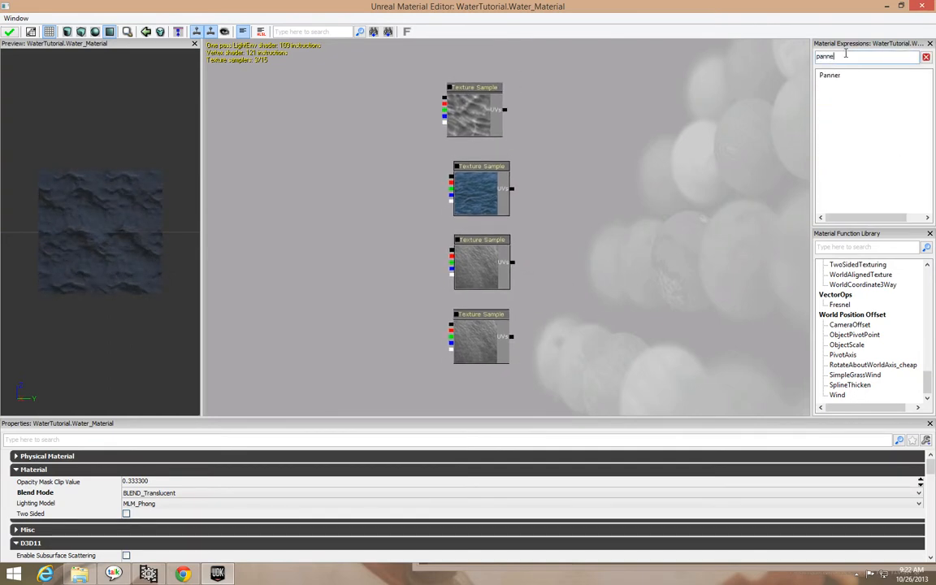
left_click_drag(862, 76, 805, 108)
left_click_drag(578, 108, 507, 110)
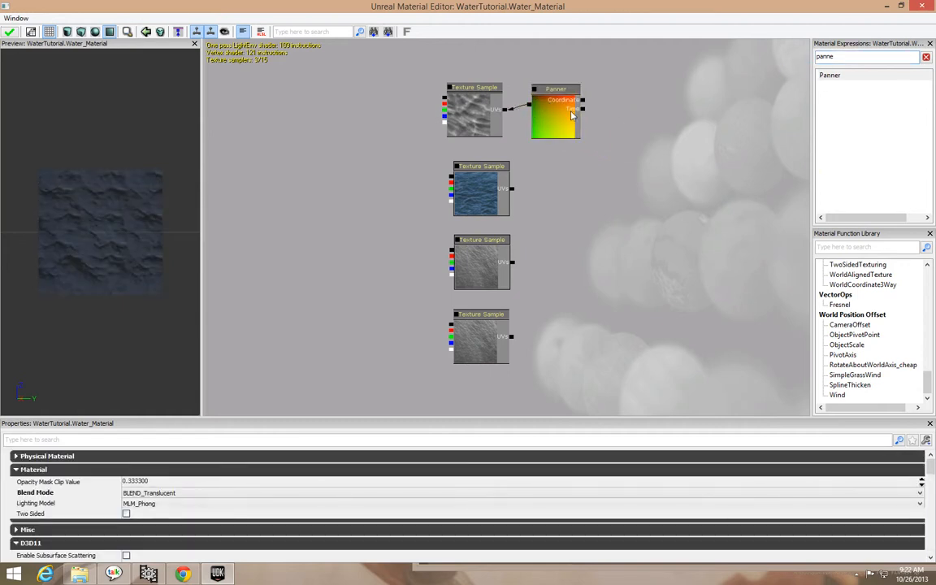
Step: Duplicate the Panner three times, placing one copy beside each of the Water_Diffuse and two Water_Specular samples
left_click(537, 117)
key("ctrl+w")
left_click_drag(565, 128, 552, 188, "ctrl")
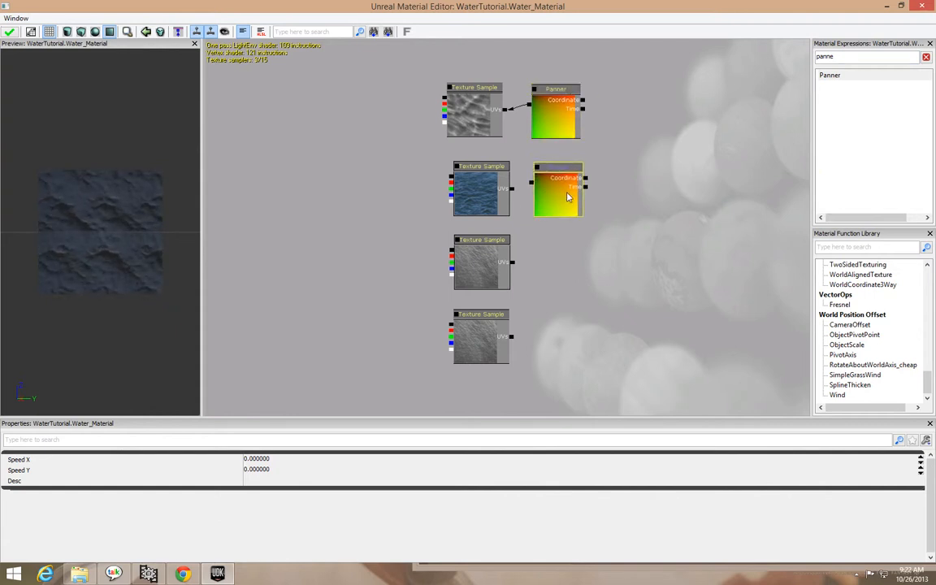
key("ctrl+w")
left_click_drag(574, 199, 554, 262, "ctrl")
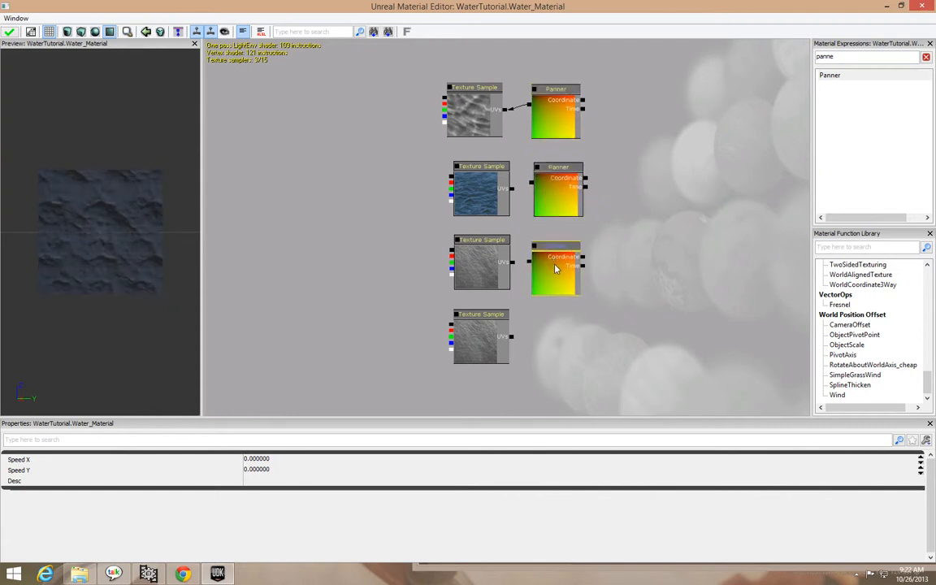
key("ctrl+w")
left_click_drag(560, 286, 559, 351, "ctrl")
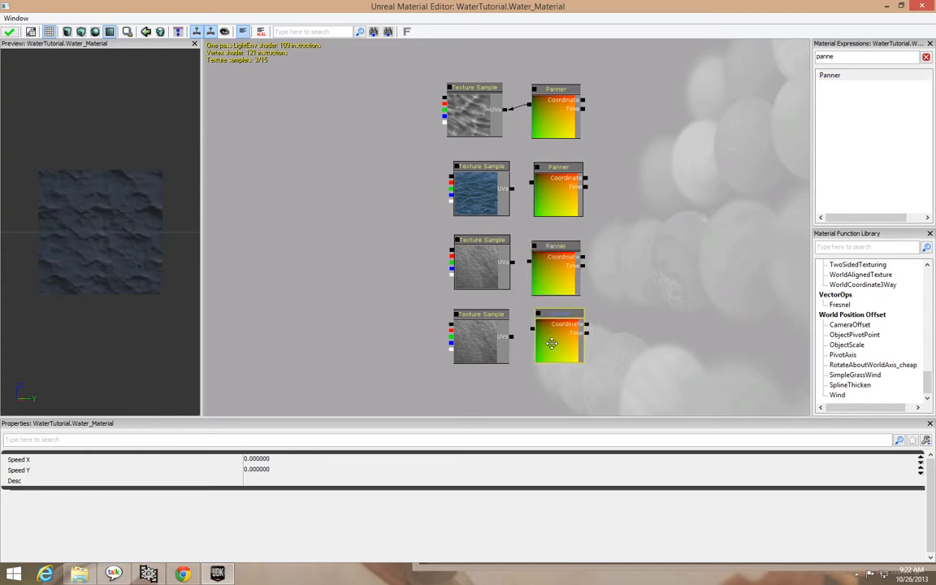
Step: Connect the three duplicated Panners to the UVs of the Water_Diffuse and both Water_Specular samples
left_click_drag(513, 190, 533, 178)
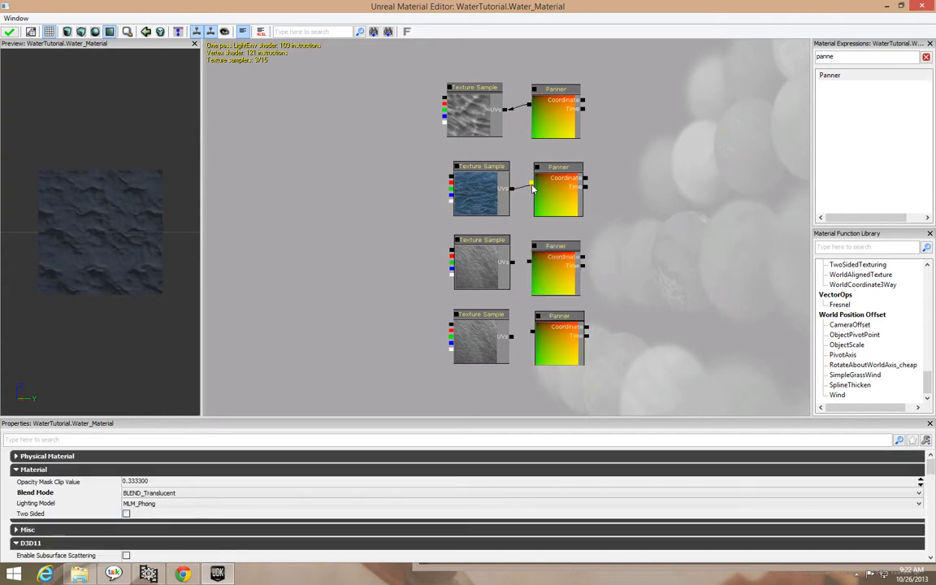
left_click_drag(512, 262, 534, 263)
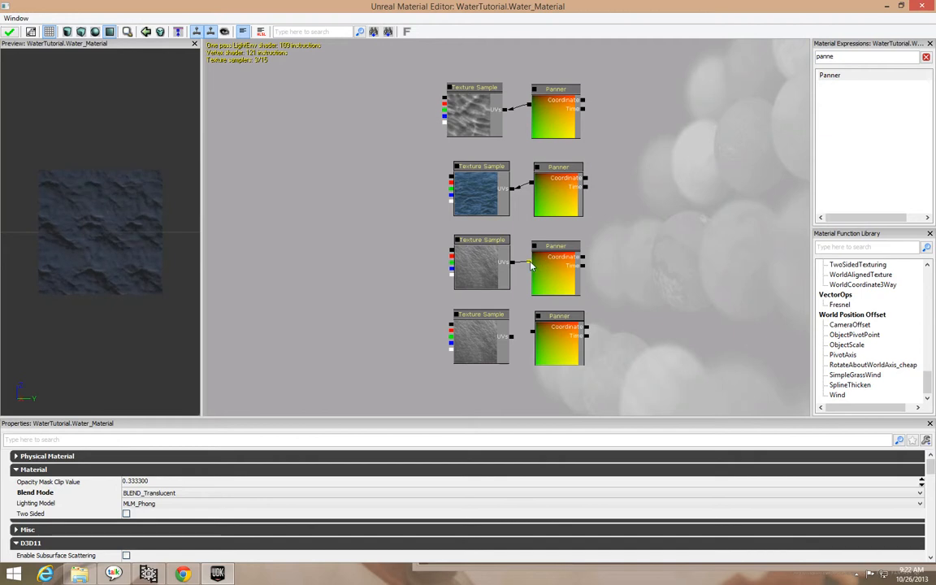
left_click_drag(511, 337, 570, 355)
left_click(577, 362)
left_click(523, 299)
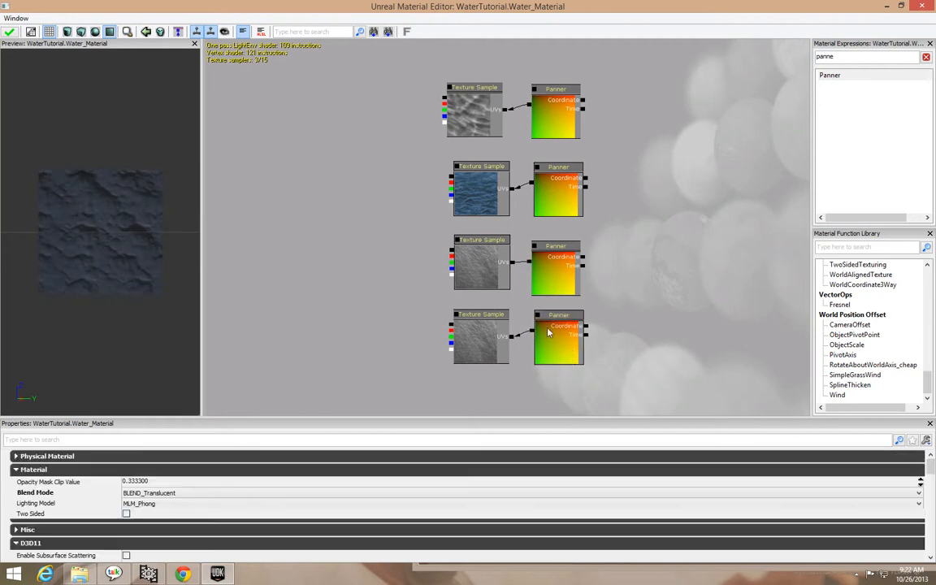
Step: Turn on the realtime preview for all four Texture Samples
left_click_drag(455, 177, 460, 243)
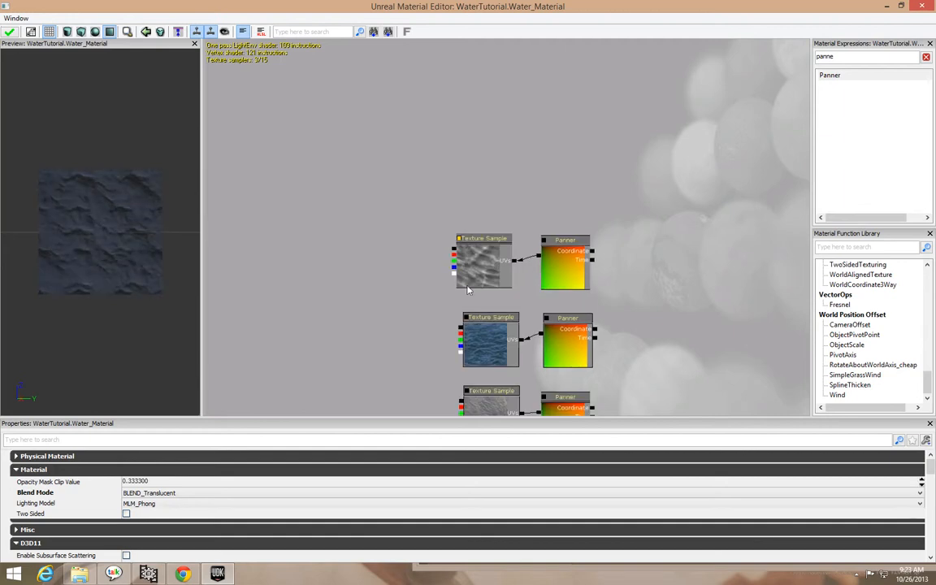
left_click_drag(425, 291, 525, 160)
left_click(527, 235)
left_click_drag(527, 236, 442, 242)
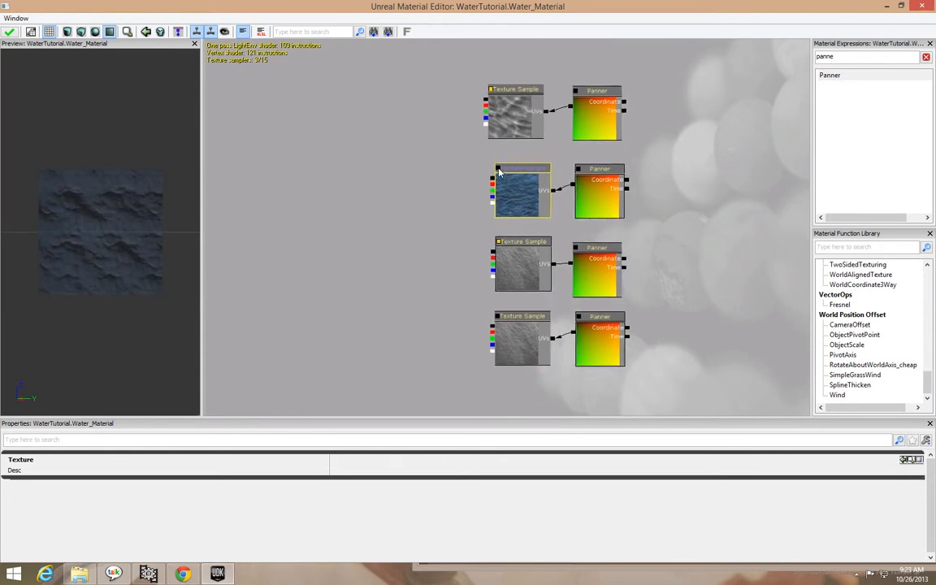
left_click_drag(487, 199, 486, 204)
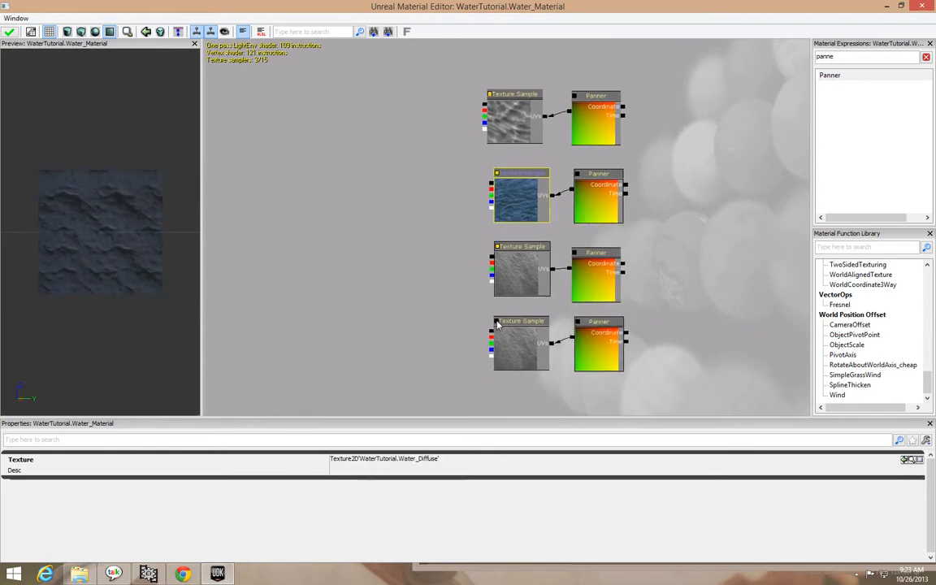
left_click_drag(496, 321, 502, 318)
Step: Set the WATER_DISP sample's Panner to Speed X 0.0125 and Speed Y -0.0375
left_click(582, 127)
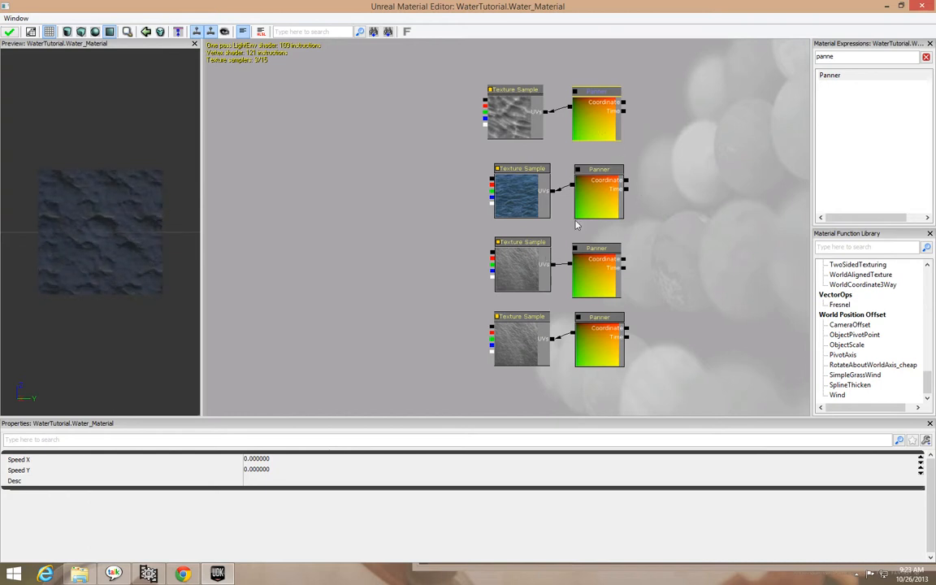
left_click(285, 460)
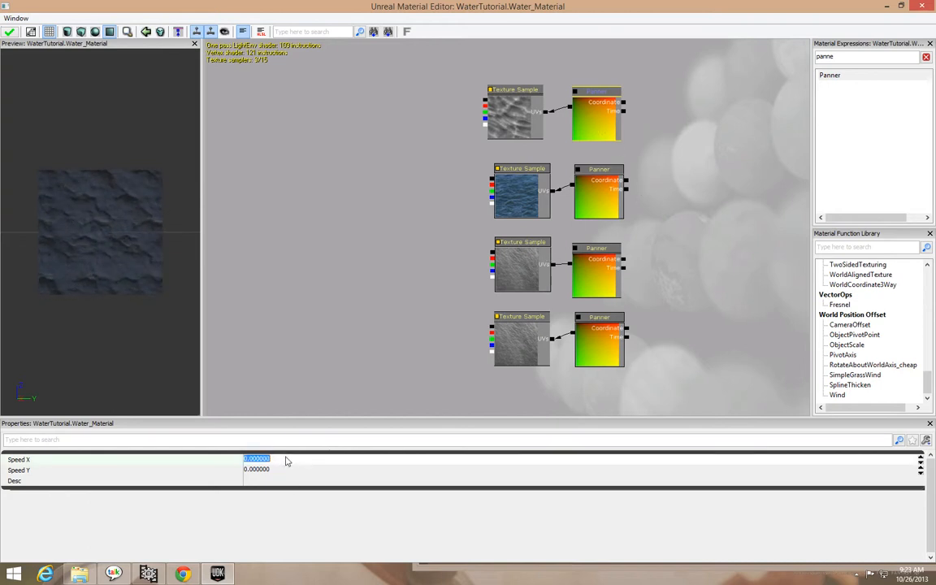
type(".0")
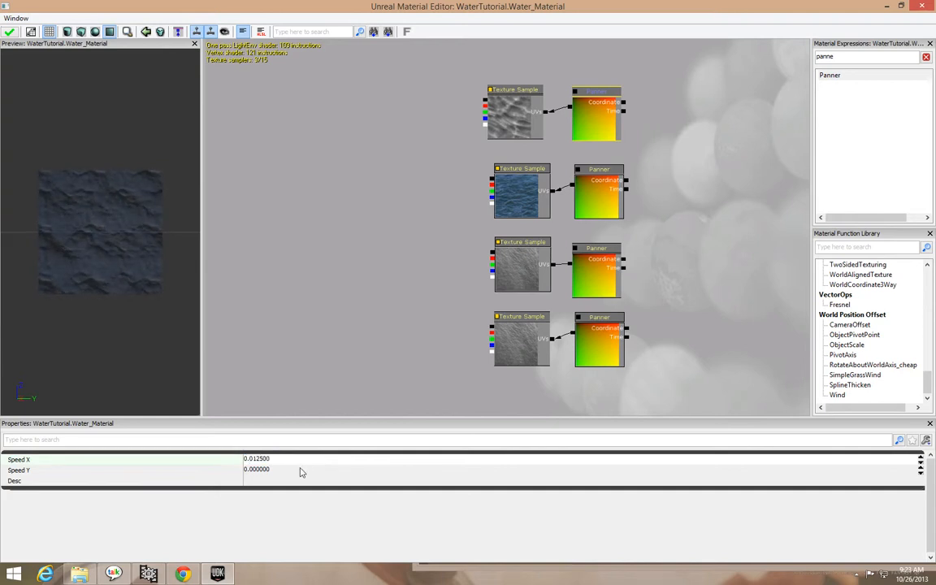
left_click(268, 470)
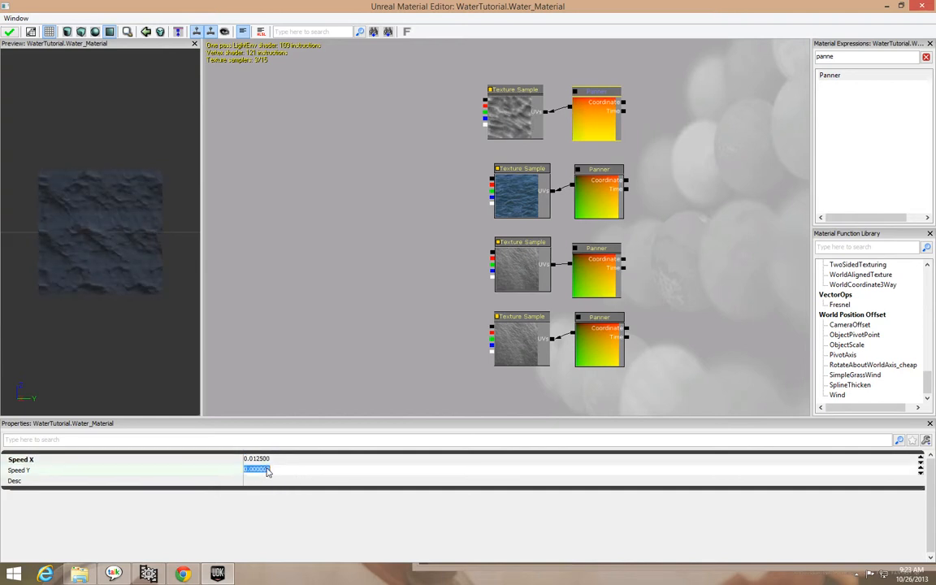
type("-")
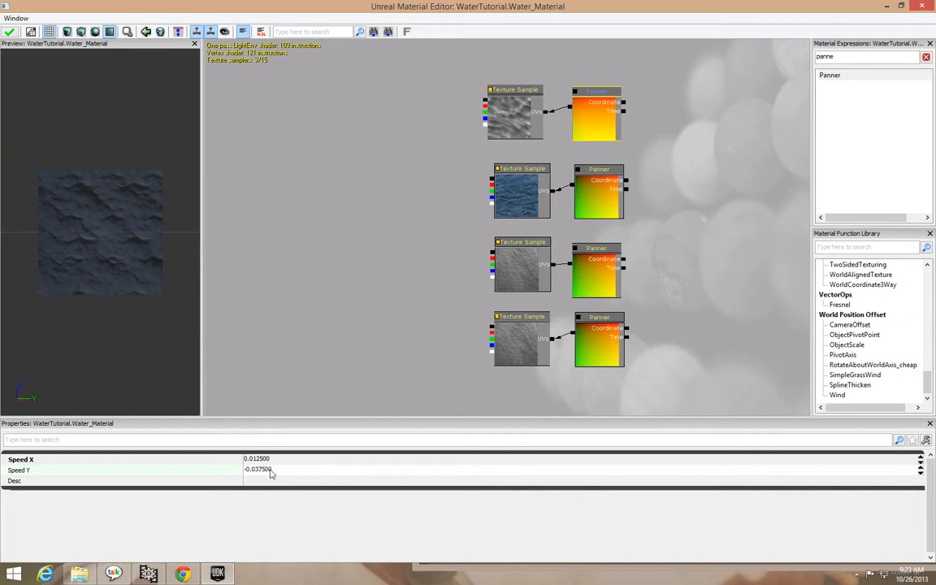
Step: Set the Water_Diffuse sample's Panner to Speed X -0.0125 and Speed Y -0.125
left_click(596, 213)
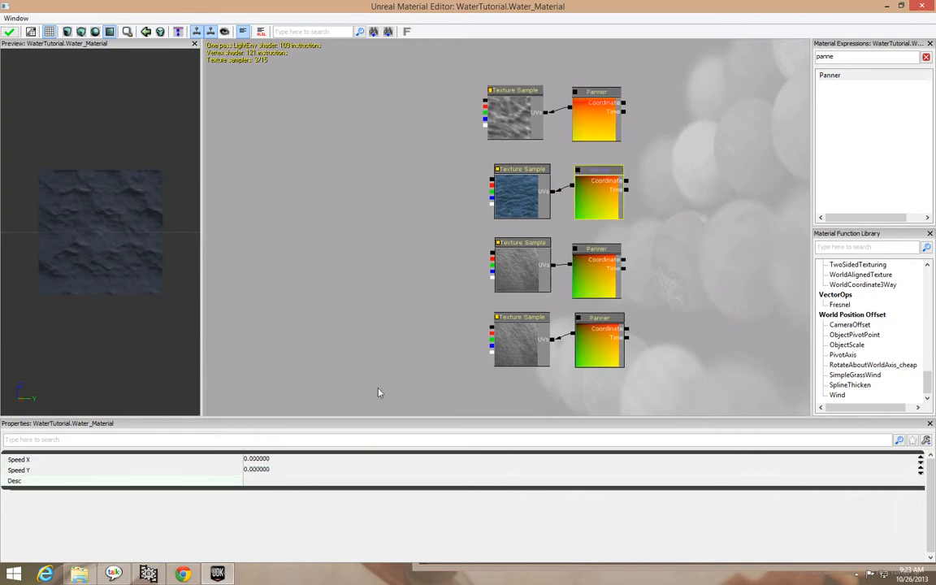
left_click(271, 460)
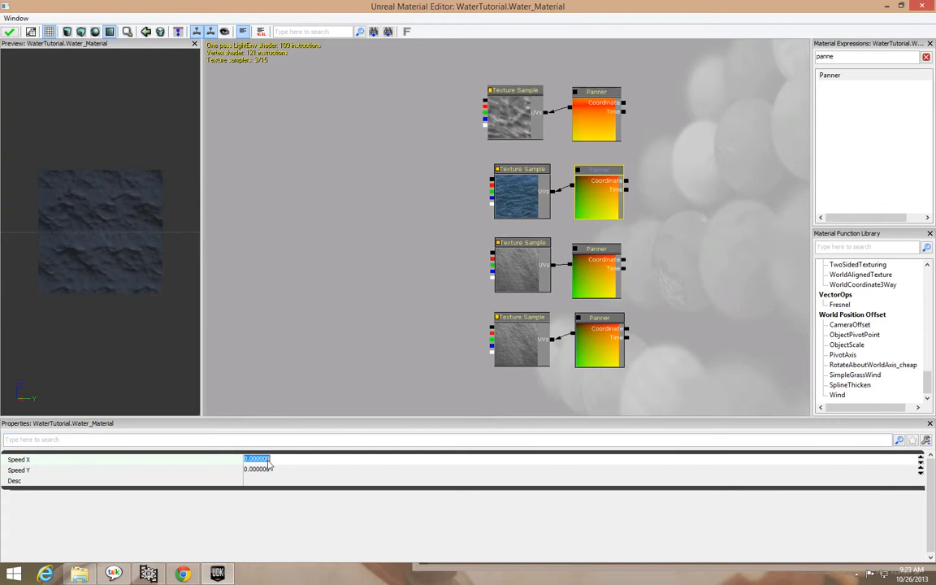
type("-")
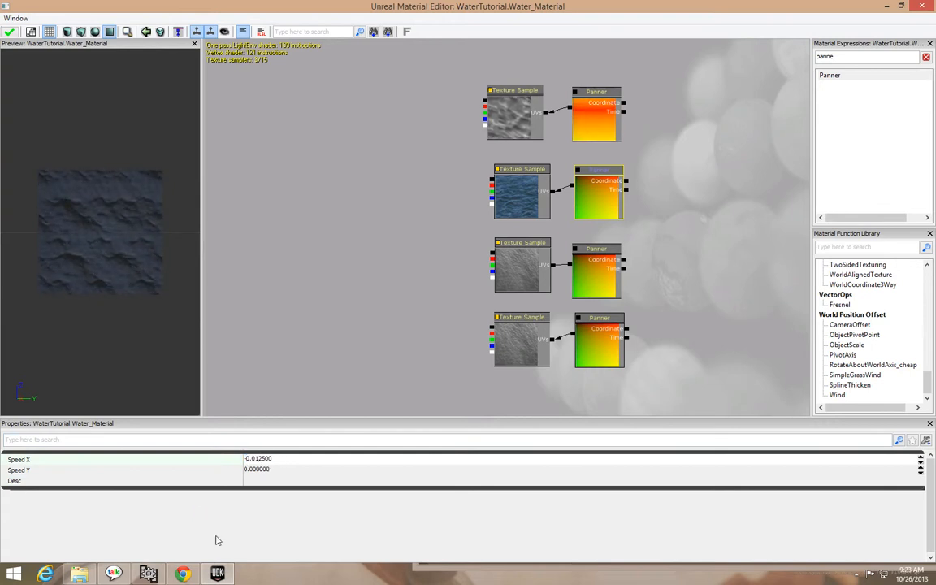
left_click(262, 470)
type("-")
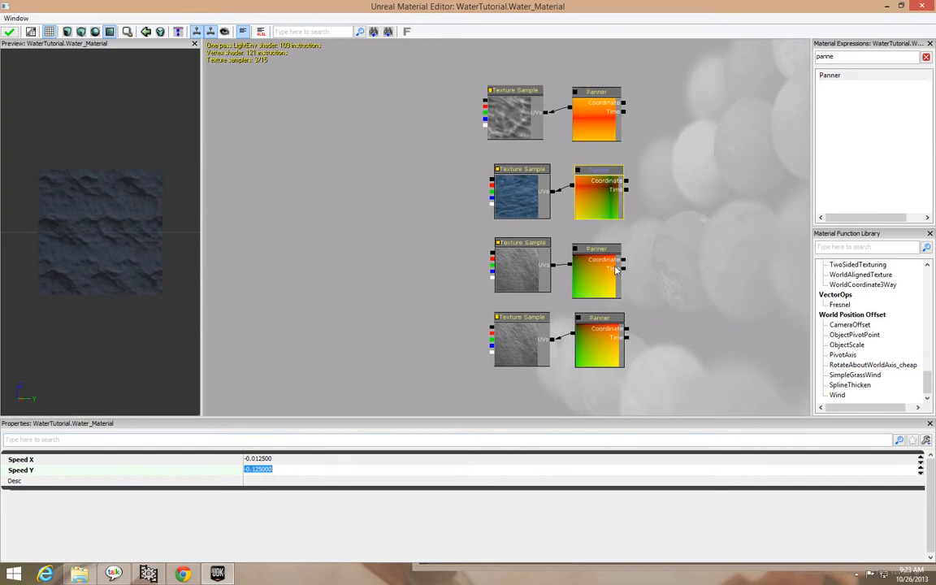
Step: Set the upper Water_Specular sample's Panner to Speed X 0.0155 and Speed Y -0.002
left_click(596, 248)
left_click(256, 460)
type("-")
type(".0155")
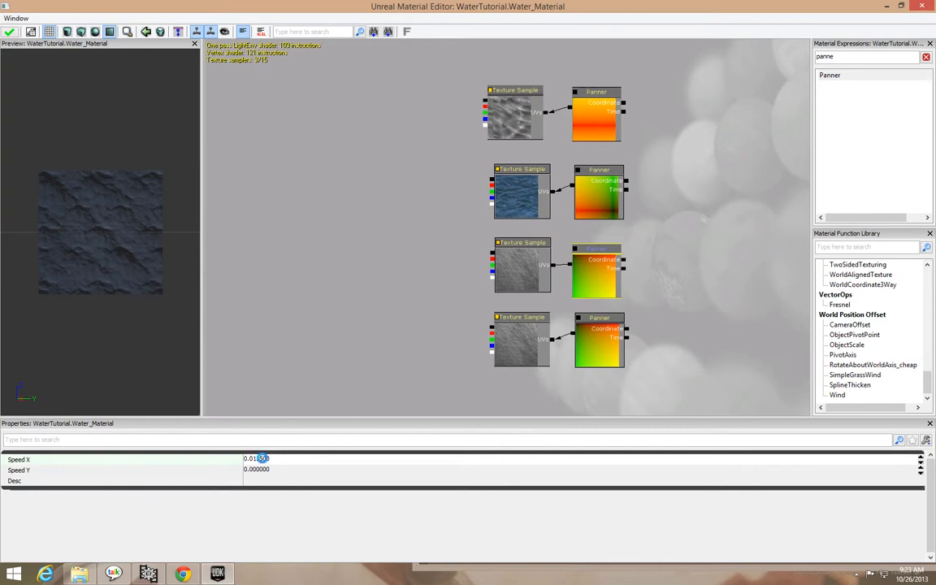
left_click(256, 470)
type("-")
type(".002")
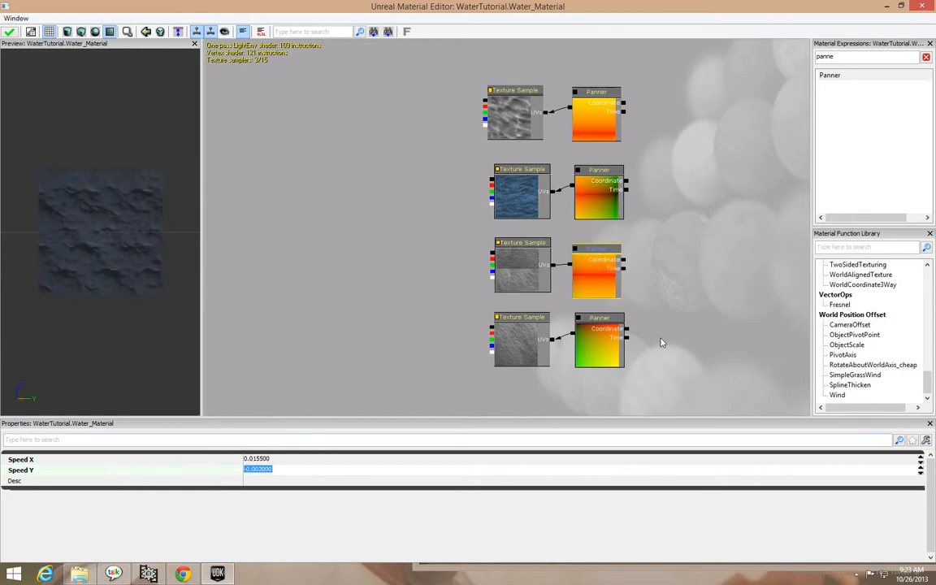
Step: Set the lower Water_Specular sample's Panner to Speed X -0.0155 and Speed Y 0.008
left_click(599, 337)
left_click(268, 460)
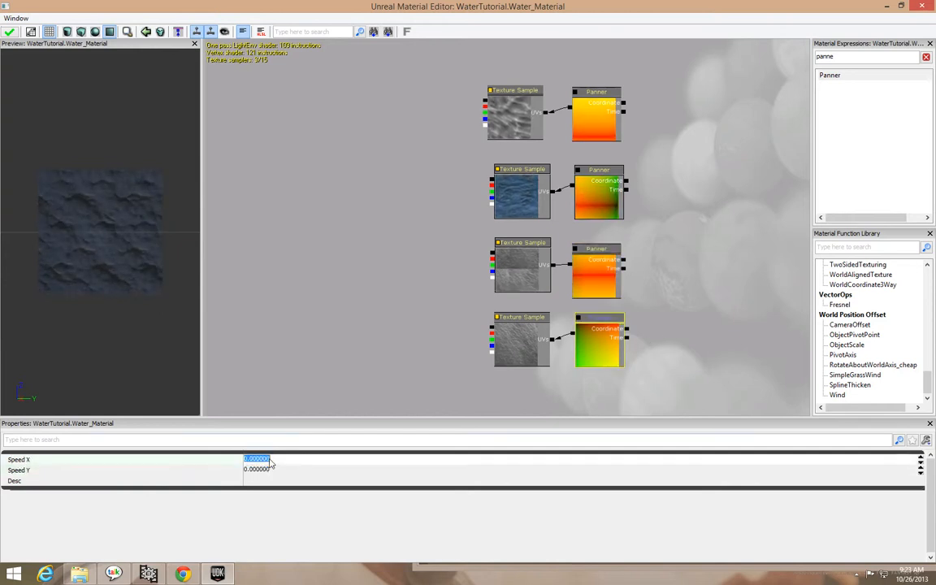
type("-.0")
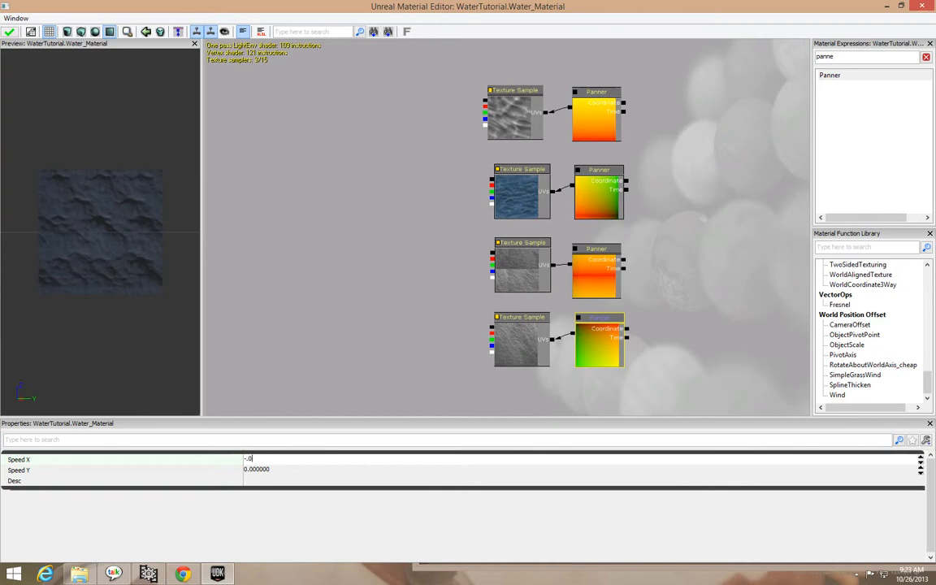
type("15500")
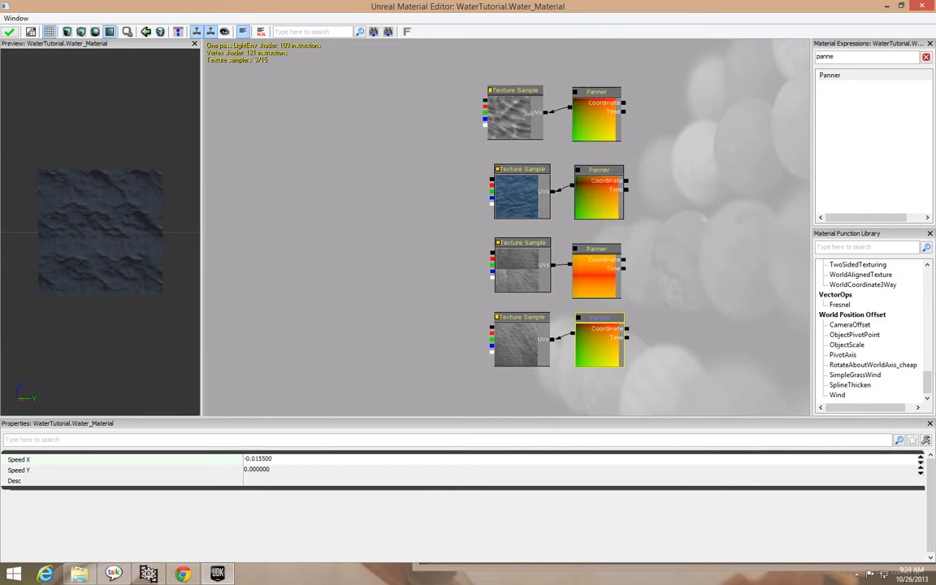
left_click(251, 471)
type("-")
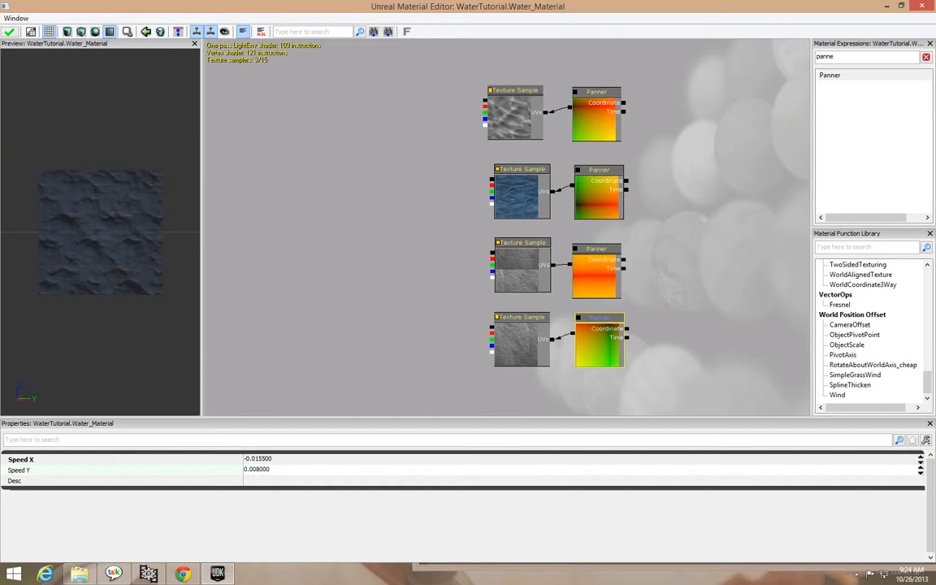
left_click(424, 318)
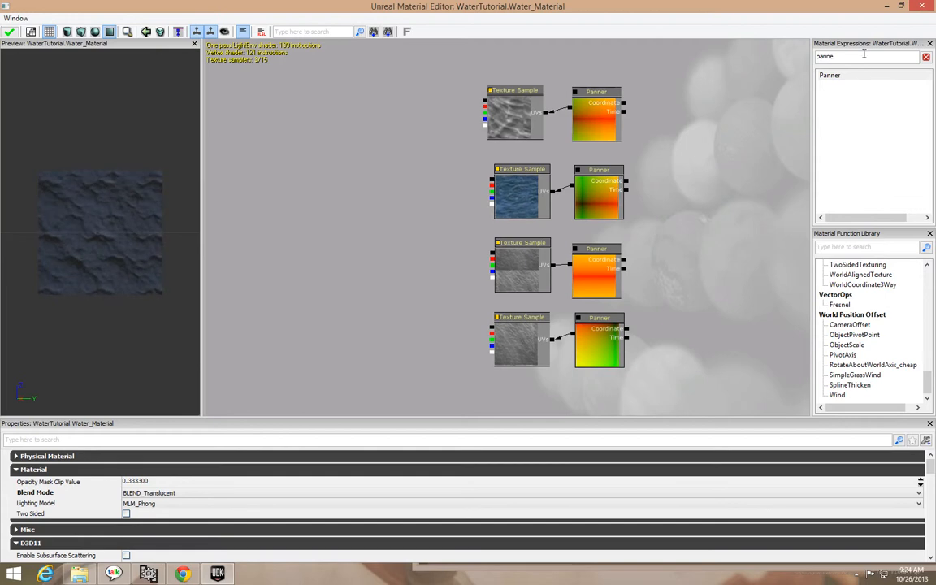
Step: Add two TextureCoordinate nodes and connect them to the Coordinate inputs of the WATER_DISP and Water_Diffuse Panners
key("BackSpace")
key("BackSpace")
key("BackSpace")
key("BackSpace")
key("BackSpace")
type("texture")
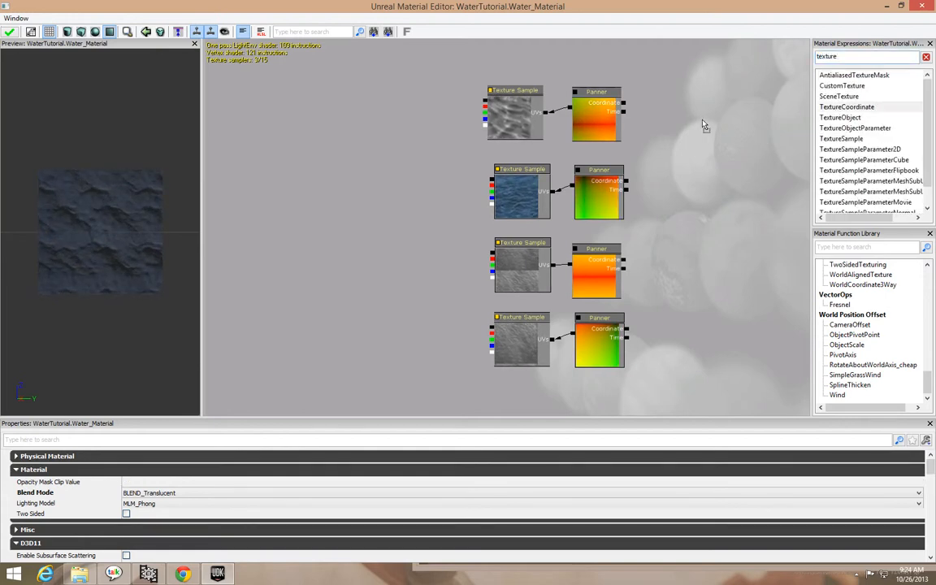
left_click(703, 122)
left_click_drag(731, 171, 667, 195)
key("ctrl+w")
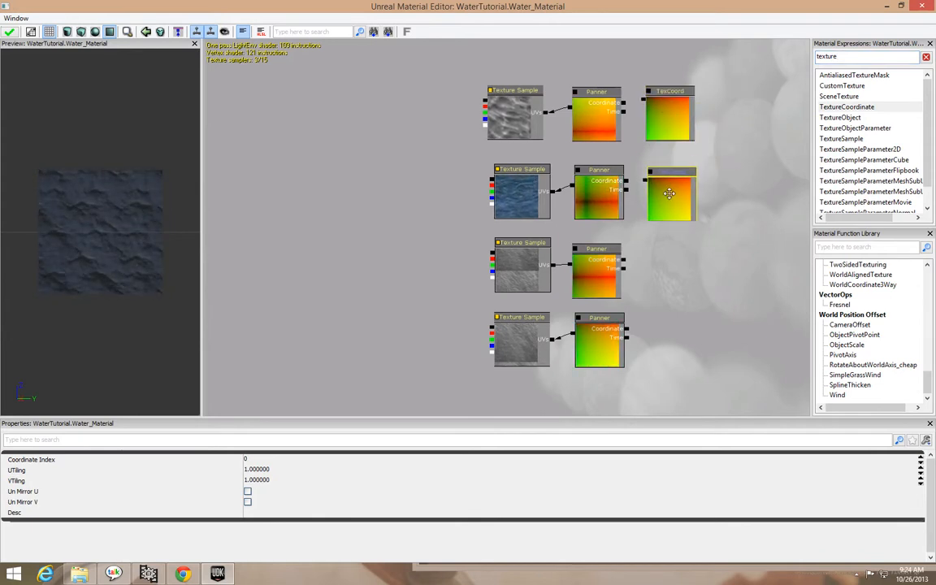
left_click(627, 107)
left_click_drag(649, 173, 625, 180)
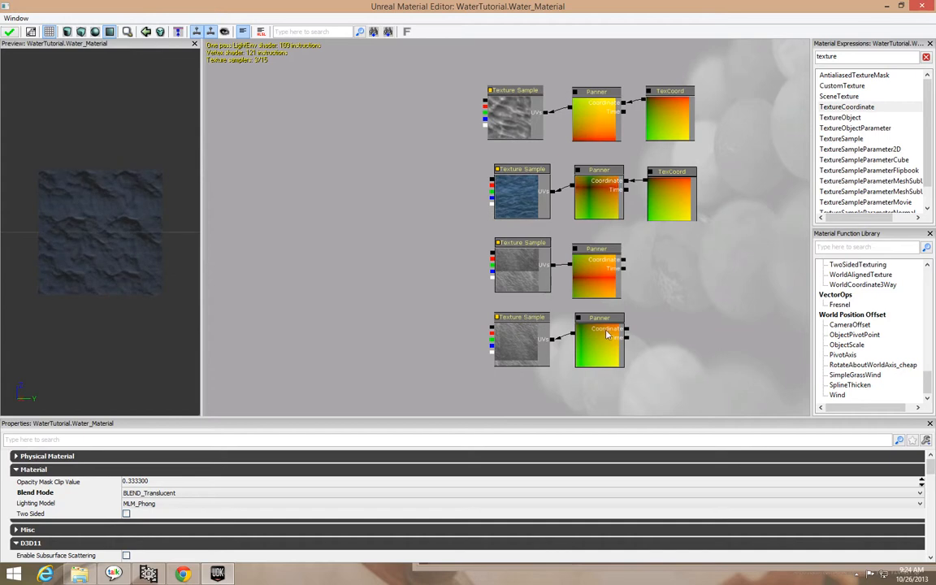
Step: Set UTiling and VTiling to 1.6 on the TexCoord feeding the WATER_DISP Panner
left_click(670, 113)
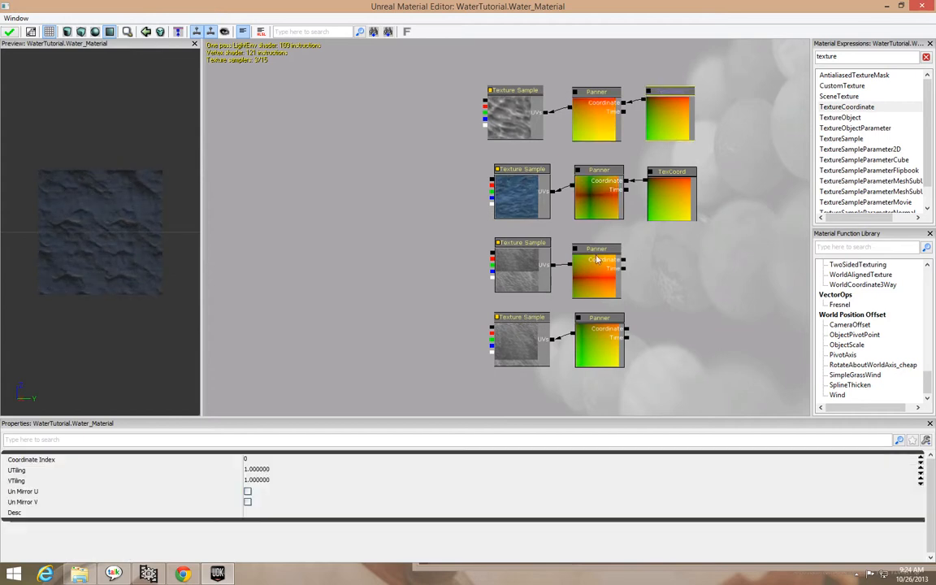
left_click(274, 471)
type("1.6")
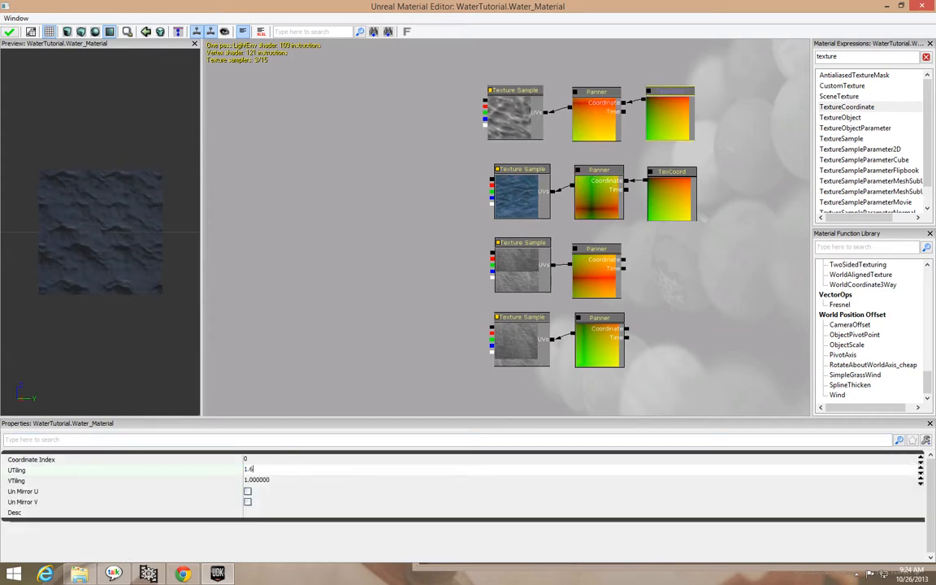
left_click(258, 480)
type("1.6")
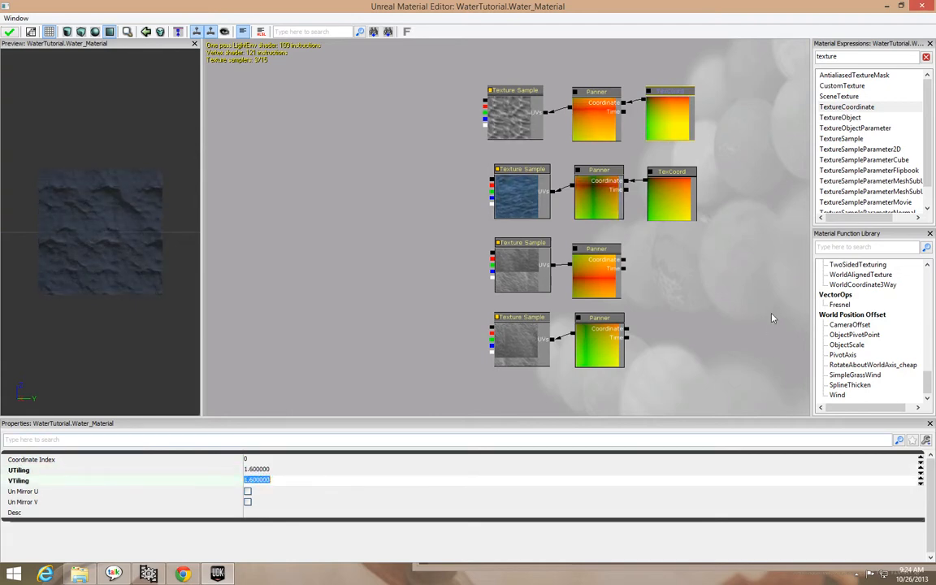
Step: Add a Time node and connect it to the Time inputs of the WATER_DISP and Water_Diffuse Panners
left_click_drag(685, 241, 567, 269)
left_click_drag(856, 57, 789, 56)
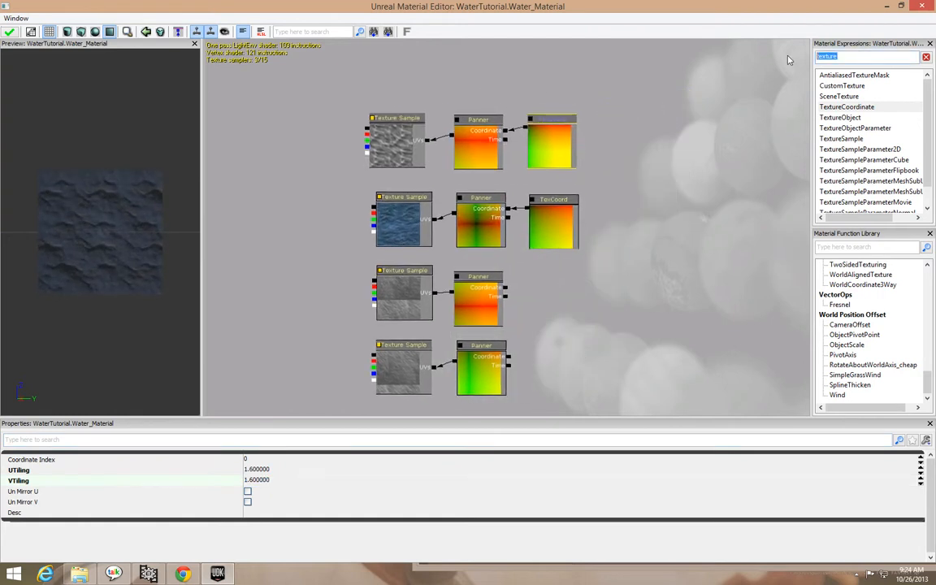
type("time")
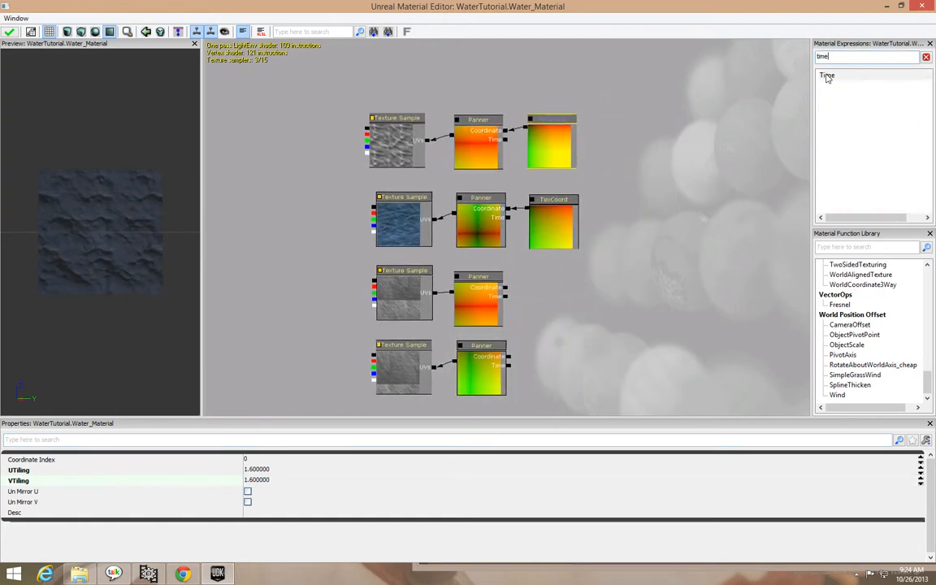
left_click_drag(662, 180, 504, 139)
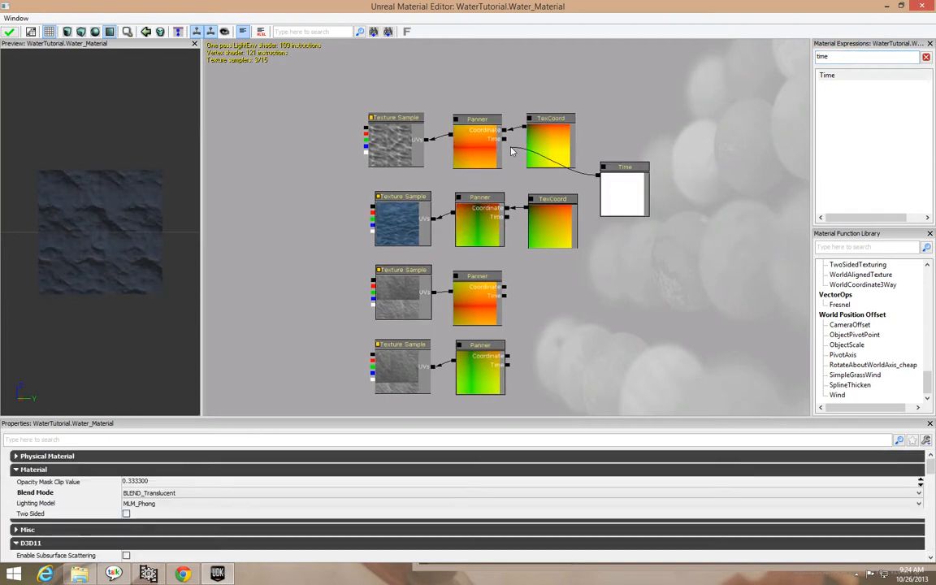
left_click_drag(601, 176, 505, 217)
left_click_drag(609, 211, 636, 201)
left_click(608, 289)
left_click_drag(564, 334, 631, 332)
left_click_drag(482, 161, 490, 165)
left_click(702, 276)
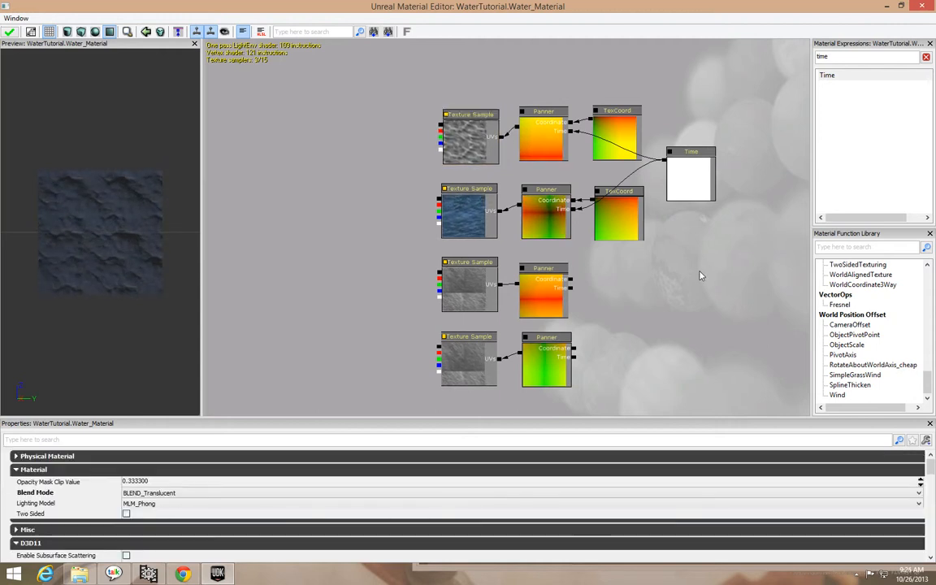
Step: Create an Add node beside the two Water_Specular samples and connect their RGB outputs to its A and B inputs
left_click(467, 142)
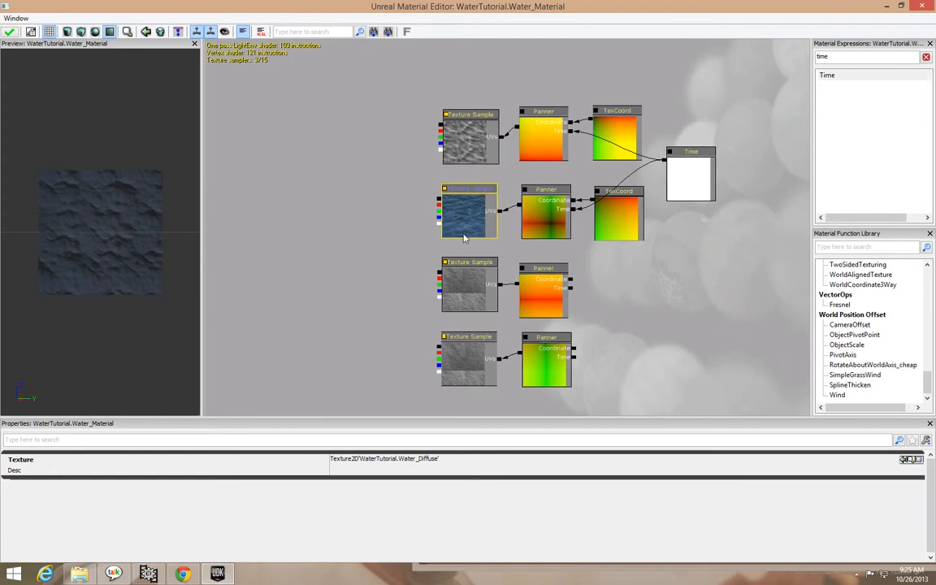
left_click(457, 371)
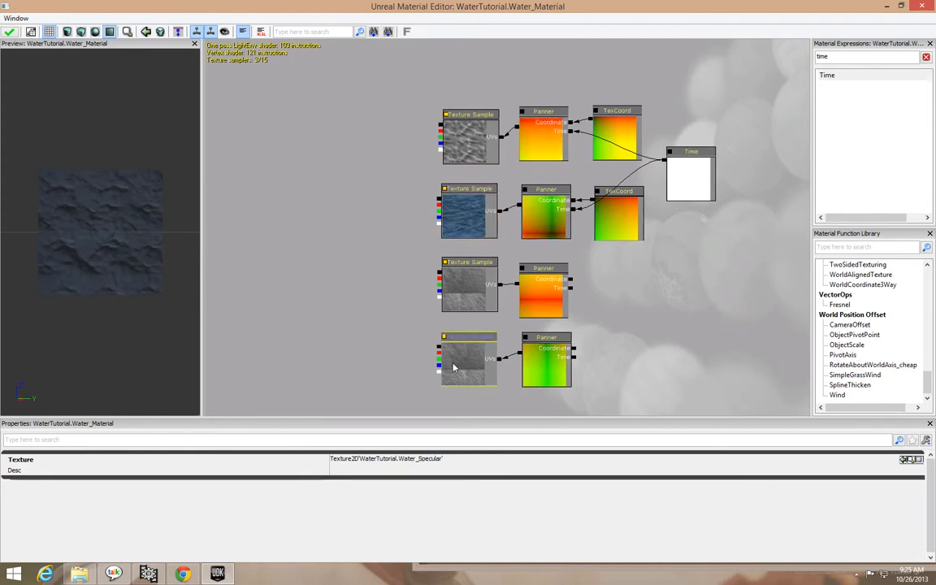
left_click(376, 284)
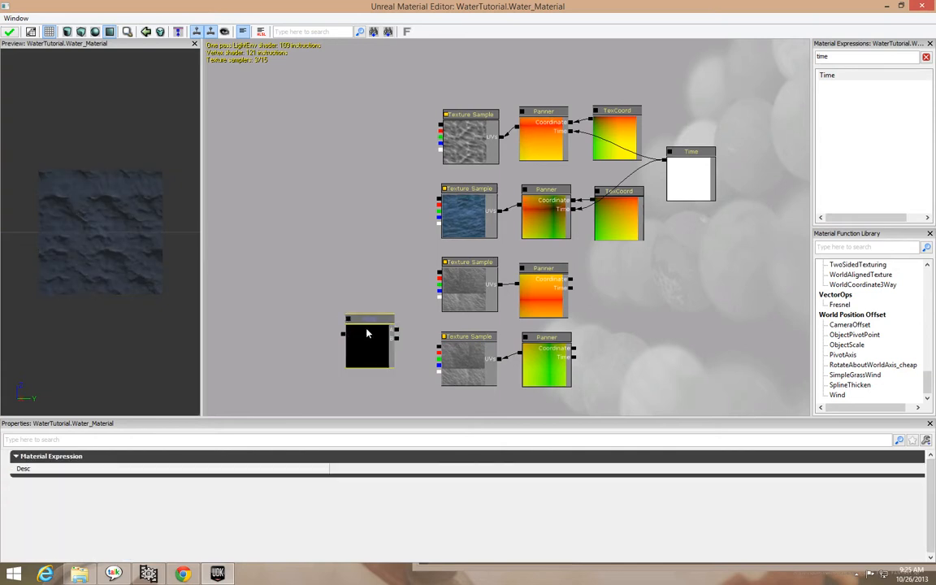
left_click_drag(376, 344, 383, 323)
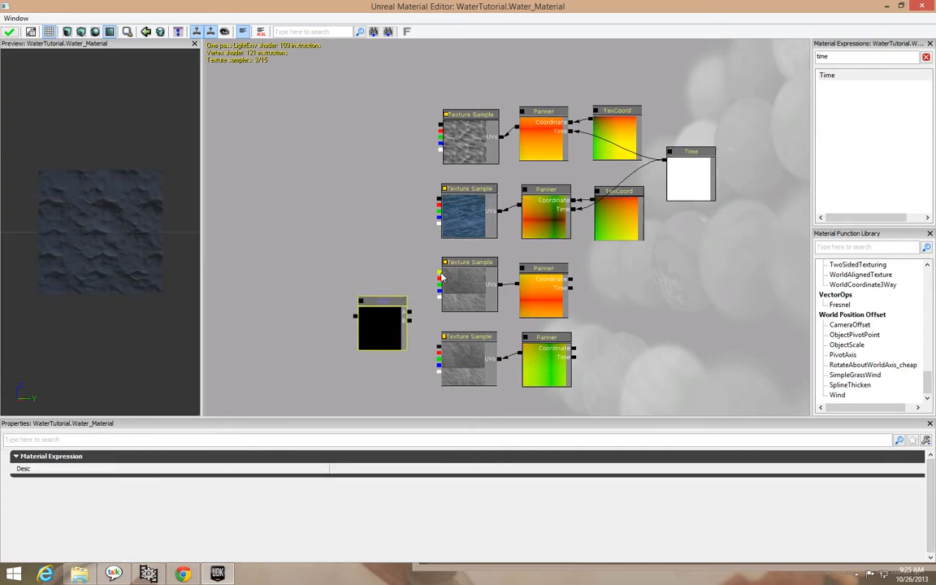
left_click_drag(439, 273, 410, 312)
left_click_drag(437, 345, 410, 321)
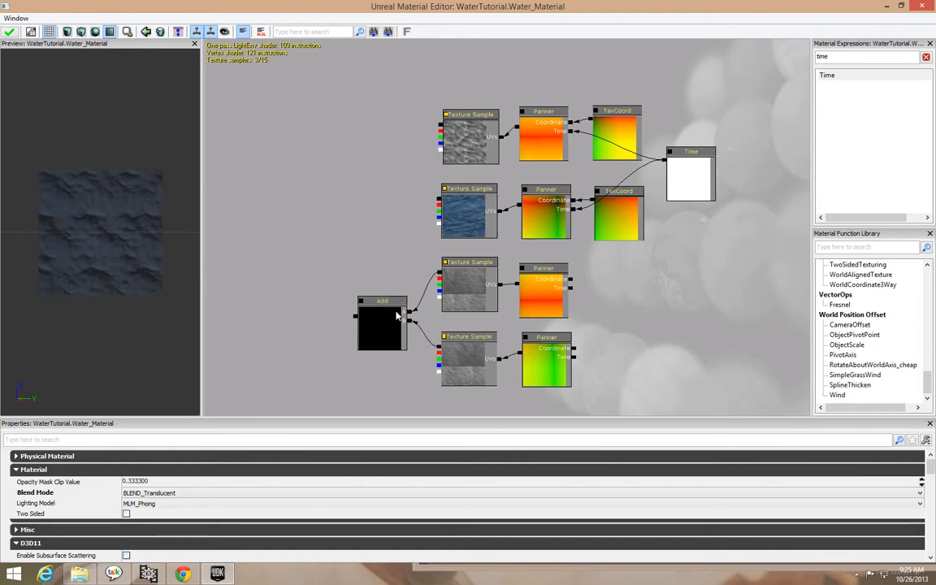
Step: Duplicate the Add node and place the copy beside the WATER_DISP and Water_Diffuse samples
left_click(376, 310)
left_click_drag(340, 304, 426, 119)
key("ctrl+w")
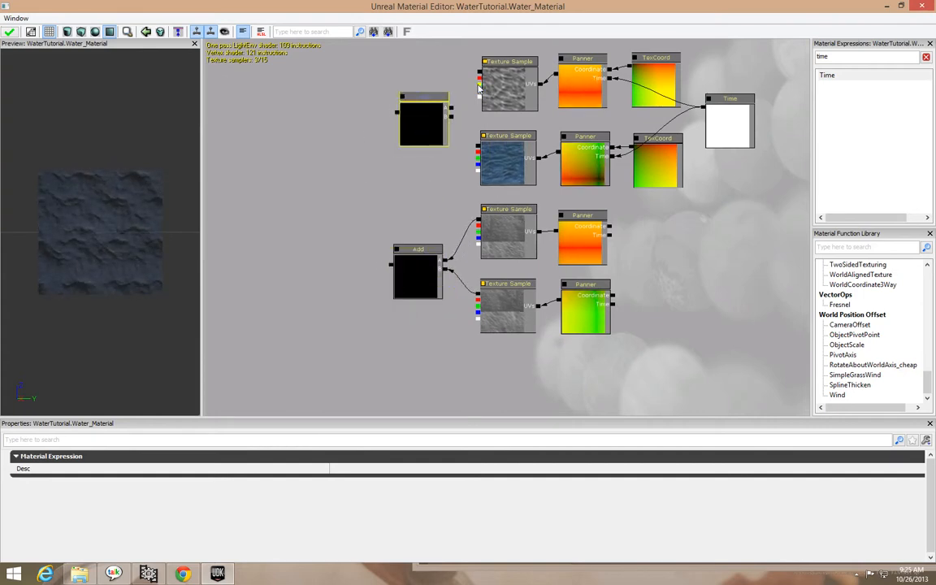
Step: Connect the WATER_DISP and Water_Diffuse samples to the upper Add's A and B inputs, and enable the live preview on the specular Add
left_click_drag(480, 73, 451, 108)
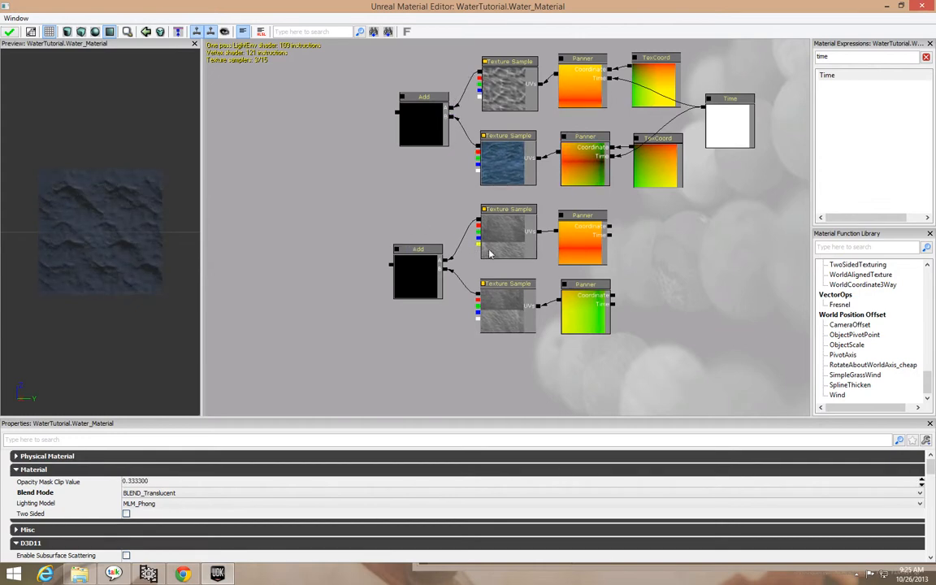
left_click(504, 300)
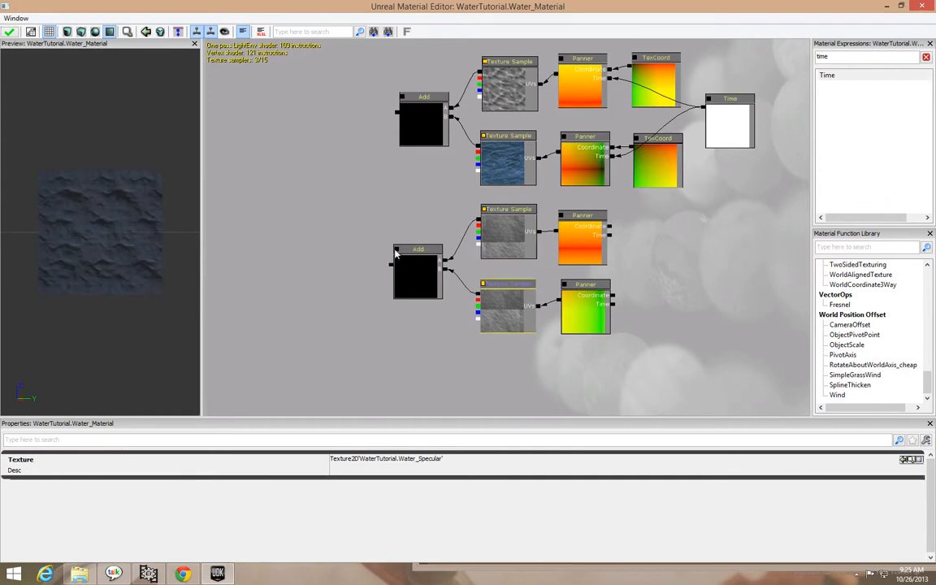
left_click(410, 315)
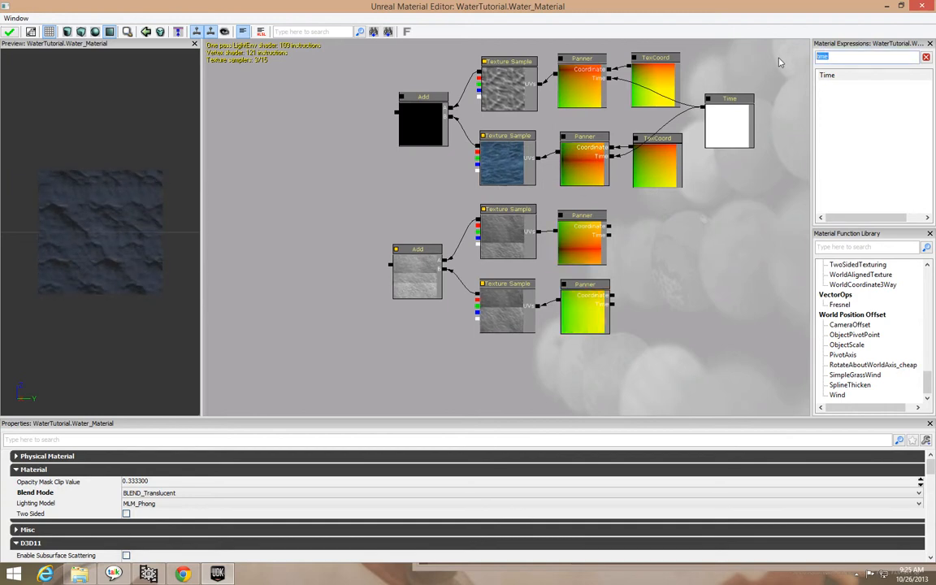
Step: Create a Clamp node beside the specular Add node and connect the Add output to its main input
type("clamp")
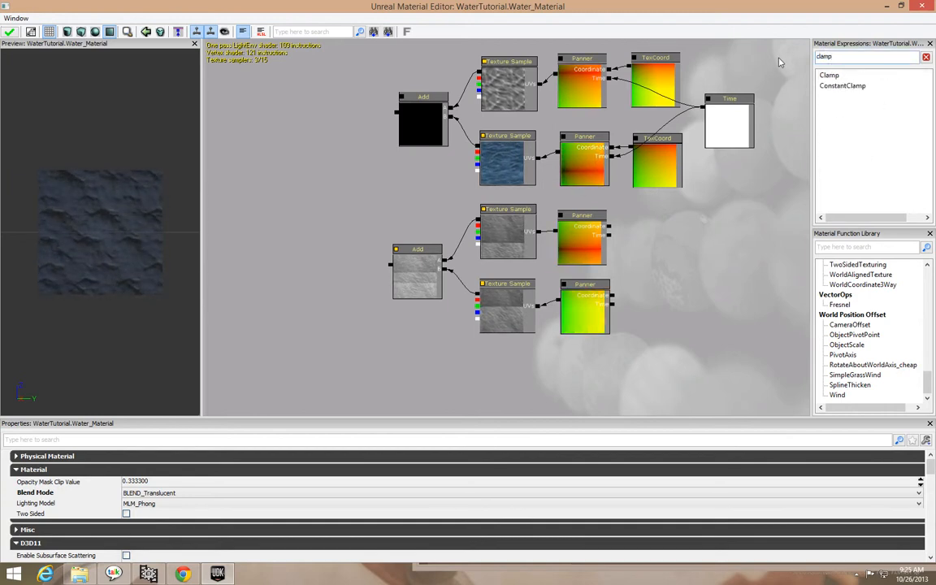
left_click_drag(829, 75, 378, 305)
left_click_drag(434, 273, 365, 273)
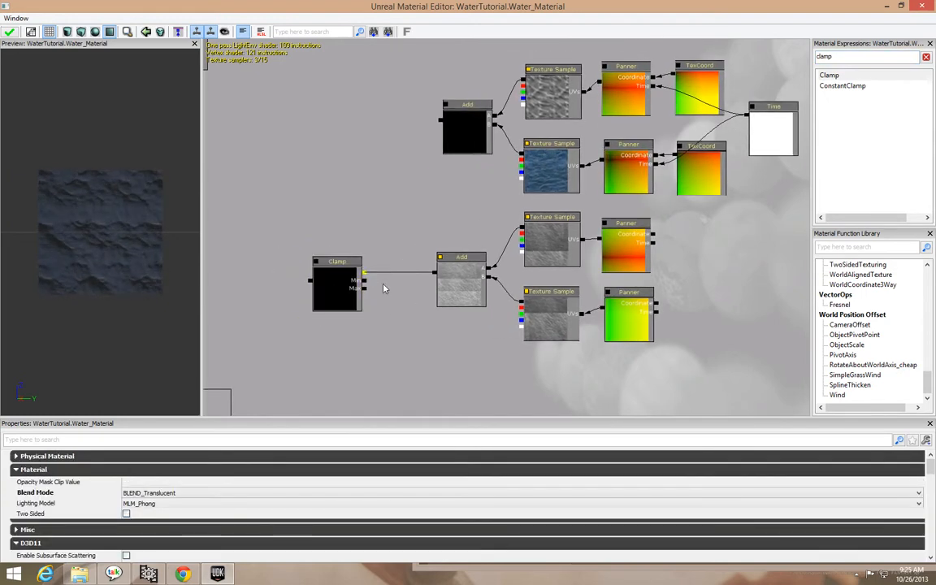
left_click(341, 307)
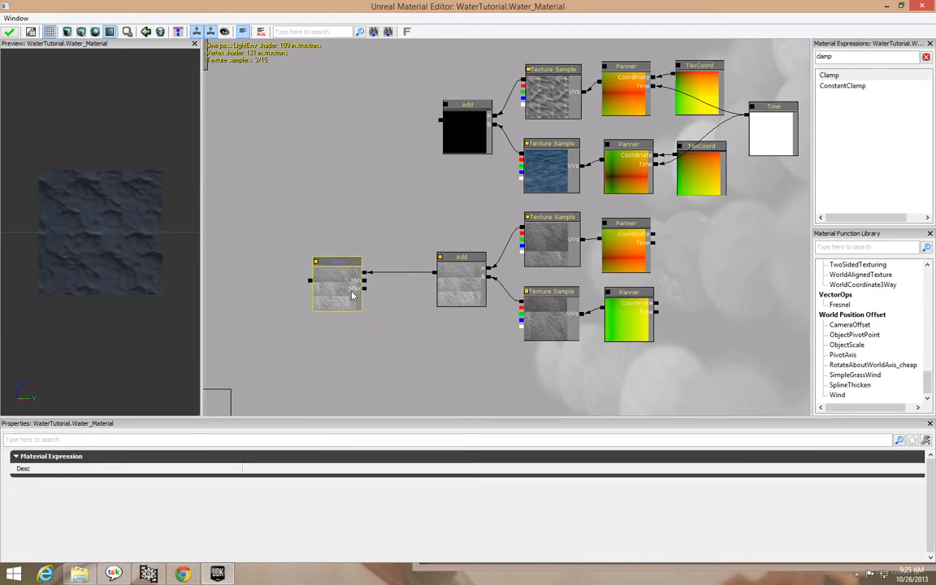
left_click_drag(375, 318, 447, 314)
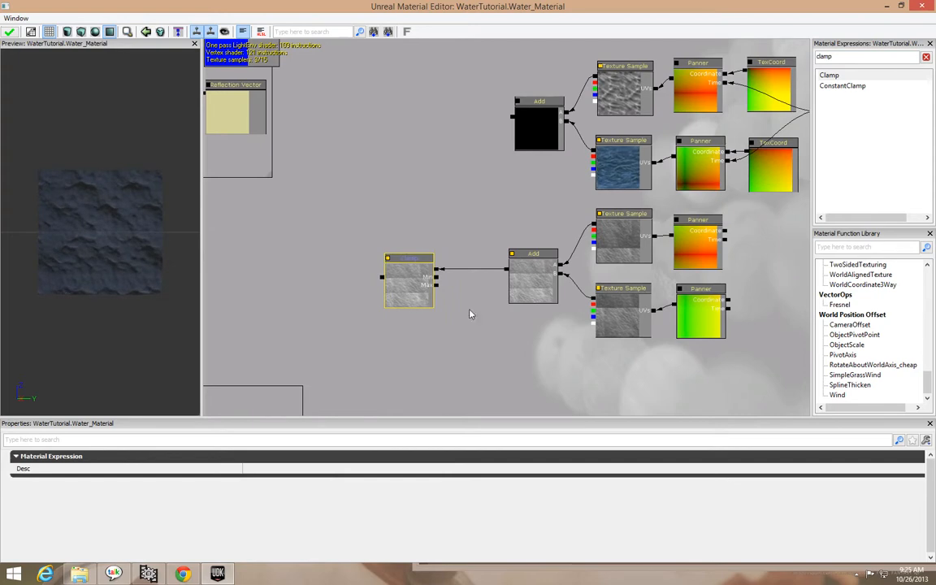
Step: Create two Constant nodes and connect them to the Clamp's Min and Max inputs
left_click(456, 231)
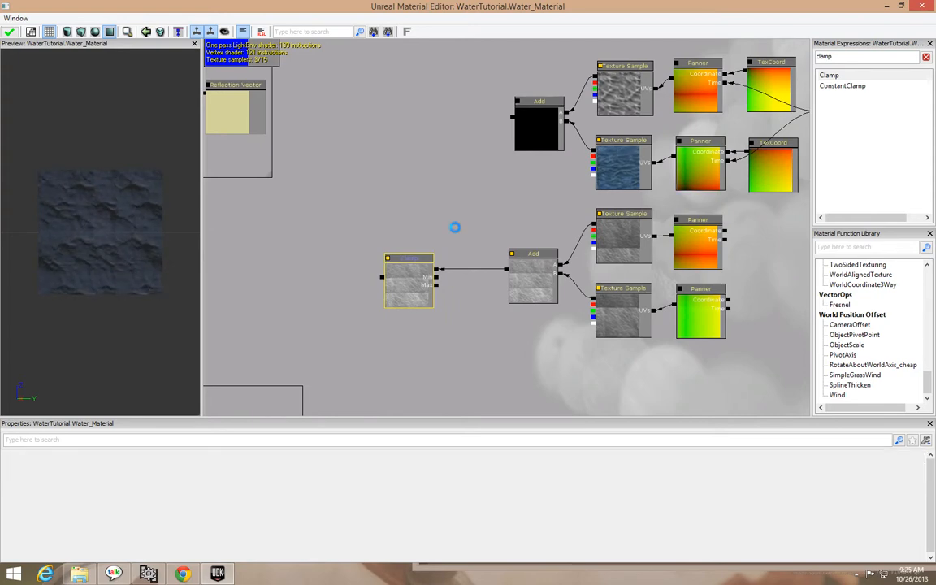
key("ctrl+w")
left_click_drag(467, 223, 374, 278, "ctrl")
left_click_drag(443, 216, 399, 275)
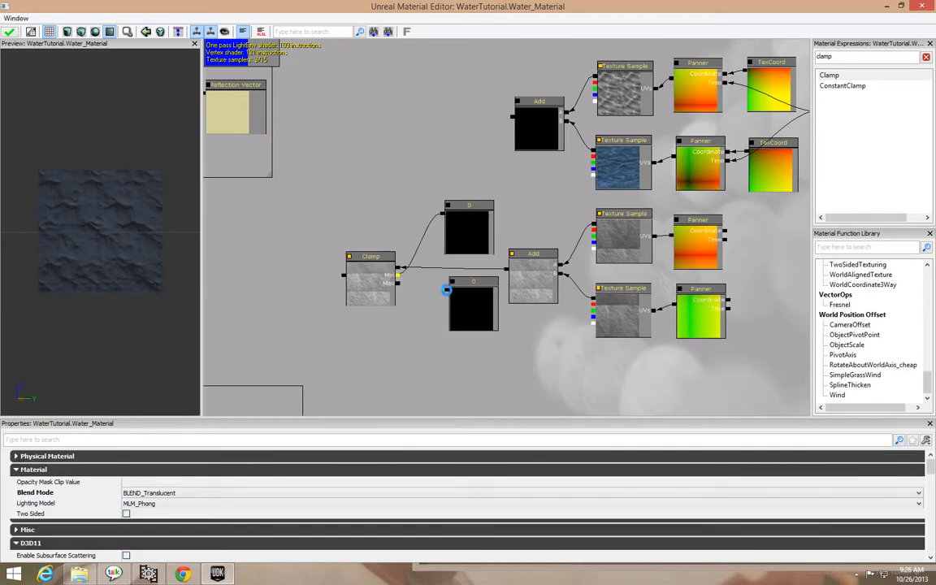
Step: Set the Constant feeding the Clamp's Min to 0.25 and the one feeding its Max to 0.75
left_click(457, 240)
left_click(221, 462)
type("0.25")
key("Return")
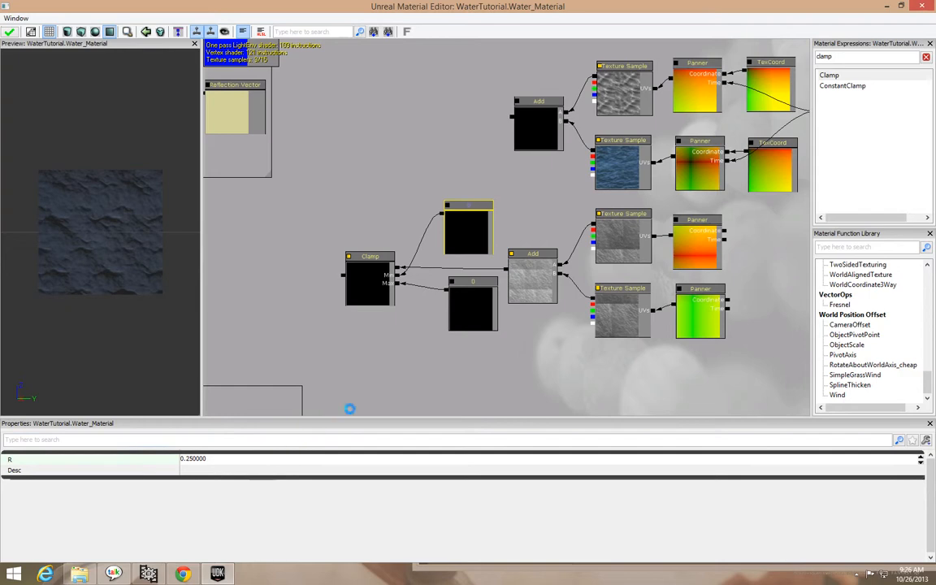
left_click(458, 329)
left_click(246, 461)
type("0.75")
key("Return")
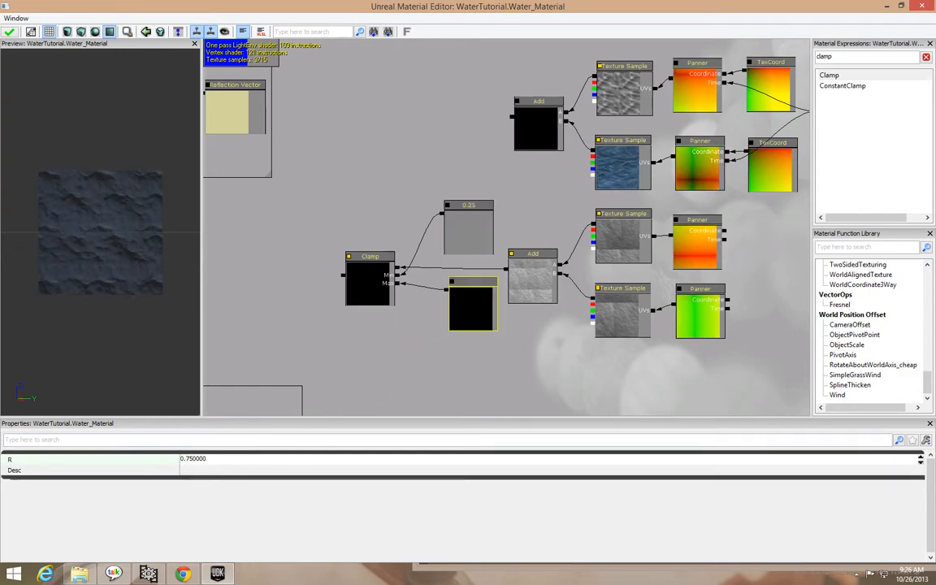
left_click(281, 461)
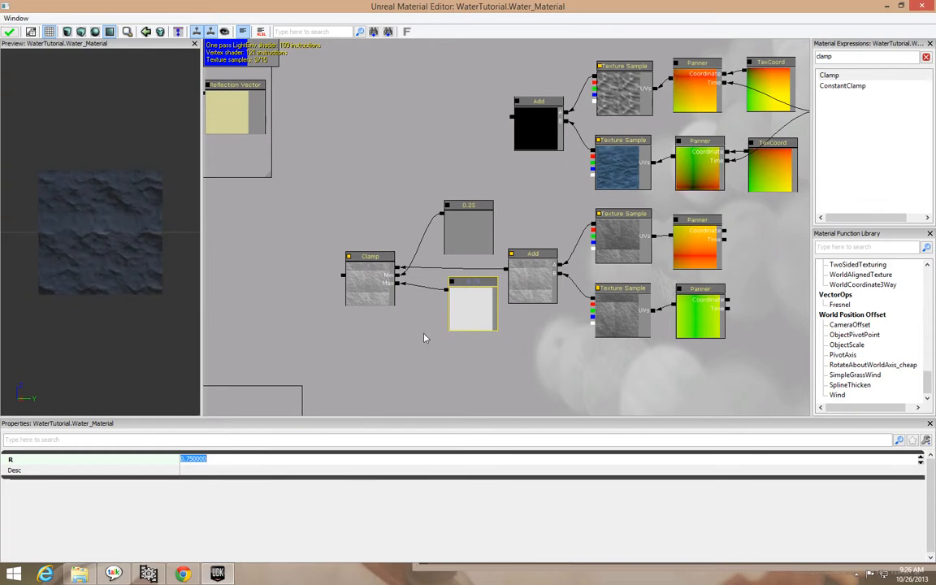
Step: Tidy the 0.25 and 0.75 Constants into place between the Clamp and the specular Add node
left_click(424, 334)
left_click_drag(555, 338, 527, 357)
left_click(454, 256)
left_click_drag(453, 254, 456, 249, "ctrl")
left_click_drag(449, 338, 450, 347)
left_click_drag(340, 301, 366, 299)
left_click(502, 107)
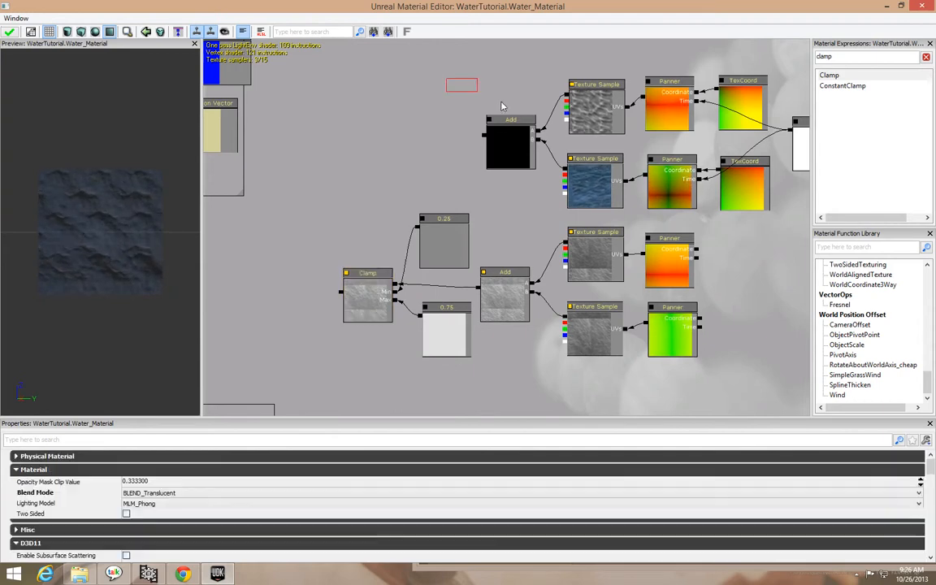
Step: Shift the WATER_DISP and Water_Diffuse node group, including its Time node, over the Clamp branch and check the Water_Specular Panners' speeds
left_click_drag(502, 106, 653, 193, "ctrl+alt")
left_click(616, 238)
left_click(657, 270)
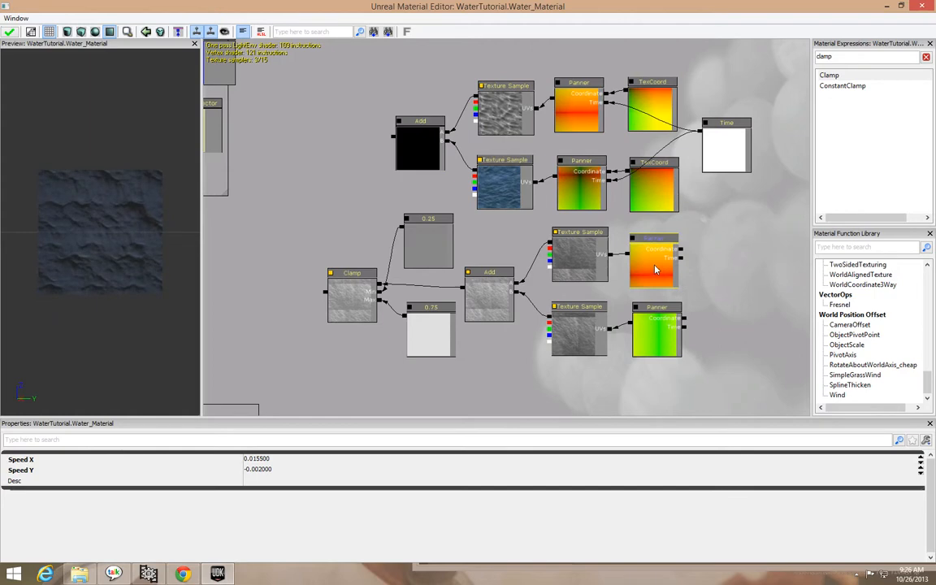
left_click_drag(659, 255, 659, 249)
left_click(657, 320)
left_click_drag(737, 321, 773, 307)
left_click(537, 378)
left_click_drag(548, 380, 578, 417)
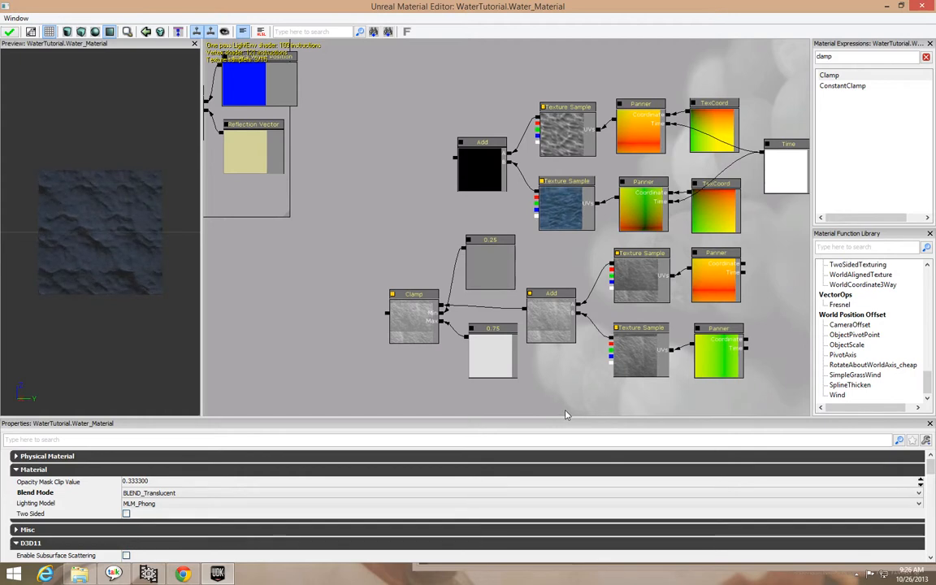
Step: Move both new node groups together farther away from the Diffuse block to free up space
scroll(459, 207, "down", 2)
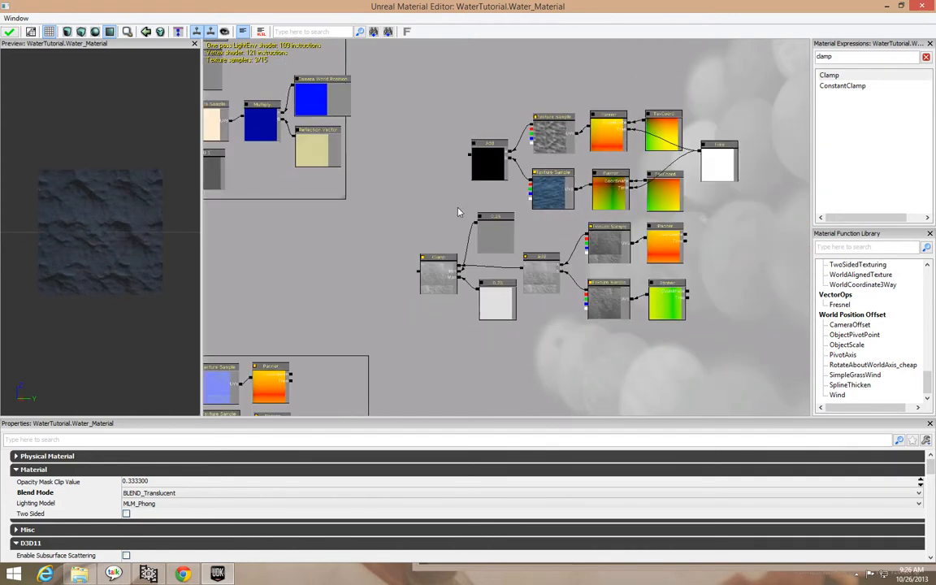
left_click_drag(399, 113, 744, 339, "ctrl+alt")
left_click_drag(653, 255, 791, 260, "ctrl")
left_click(492, 286)
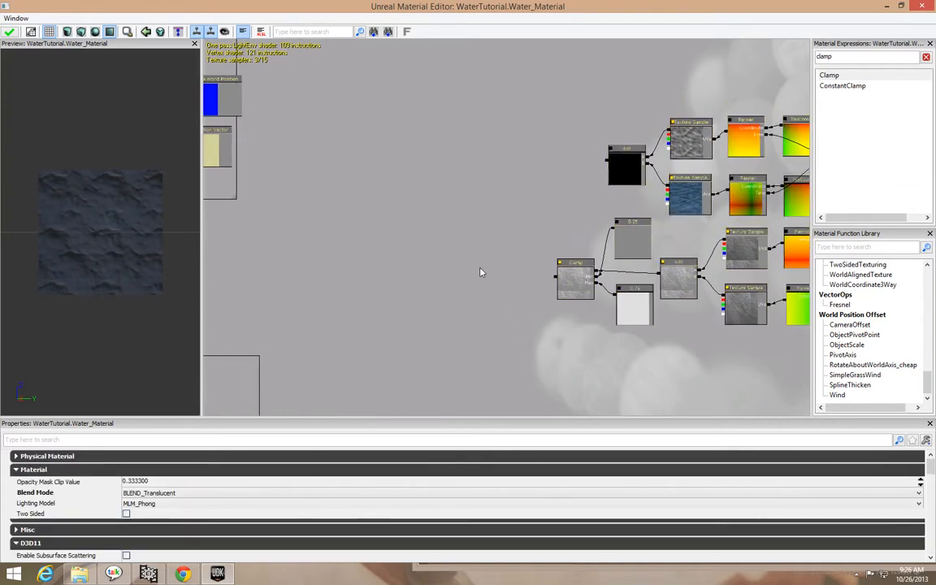
Step: Create a Multiply node and connect the upper Add output to A and the Clamp output to B
left_click(462, 216)
left_click_drag(482, 238, 514, 229, "ctrl")
left_click_drag(608, 160, 534, 215)
left_click_drag(554, 276, 446, 269)
left_click(498, 207)
scroll(446, 269, "up", 4)
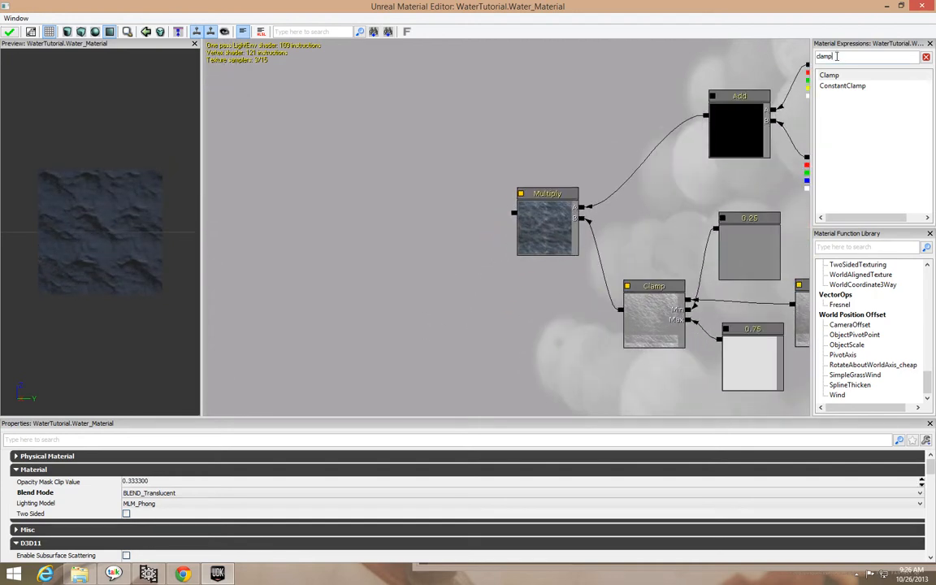
Step: Create a Desaturation node fed by the Multiply output, enable its live preview and align it beside the Multiply
type("des")
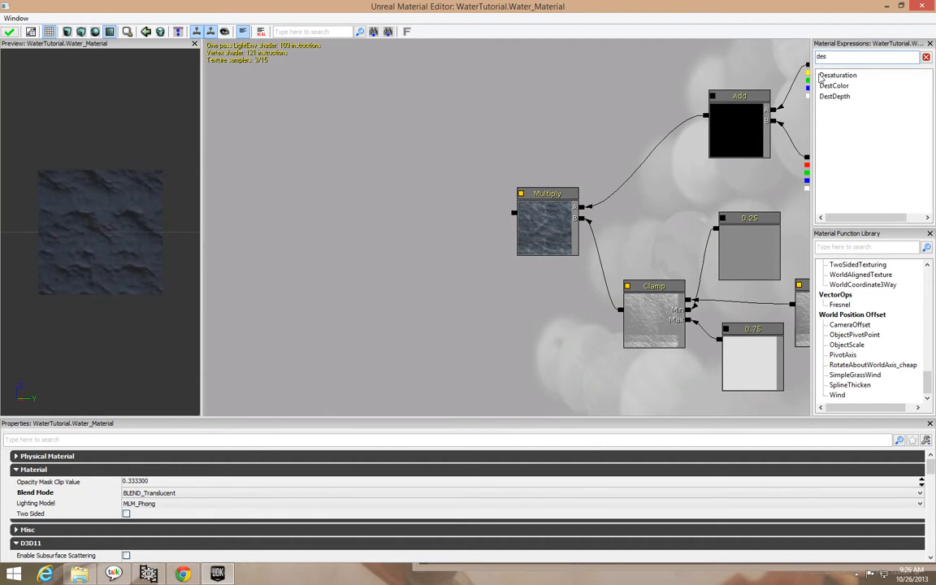
left_click_drag(821, 76, 784, 118)
left_click_drag(410, 227, 443, 218)
left_click(425, 225)
left_click(509, 216)
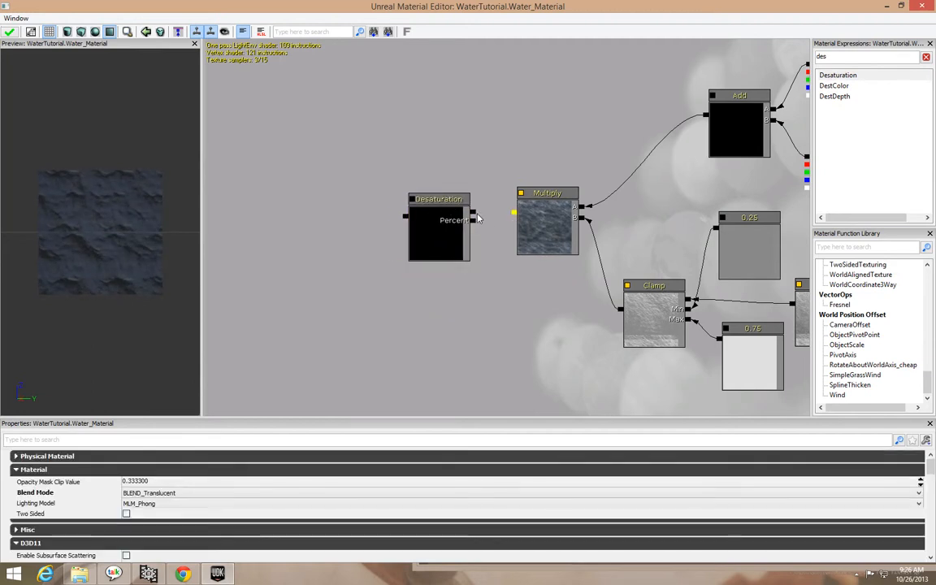
left_click_drag(505, 218, 485, 215)
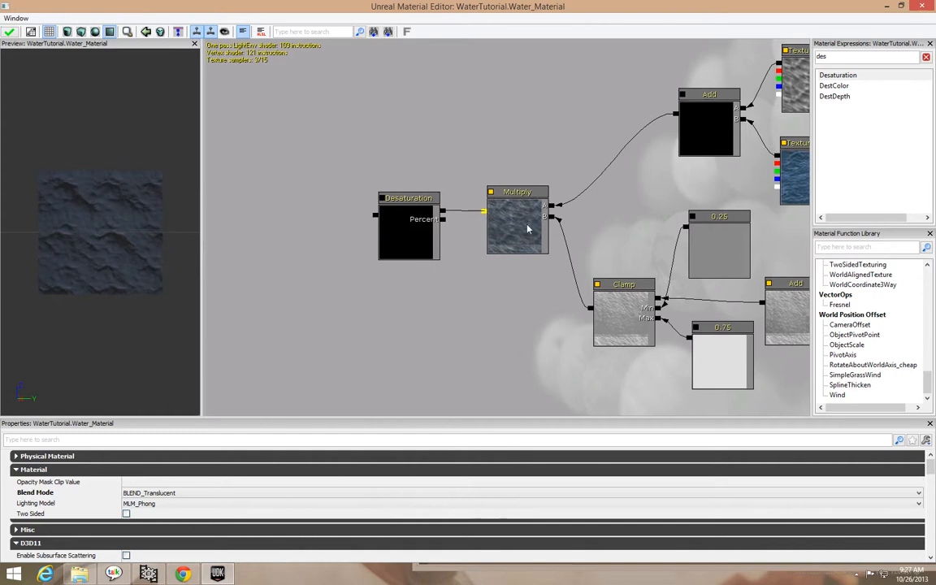
left_click(382, 200)
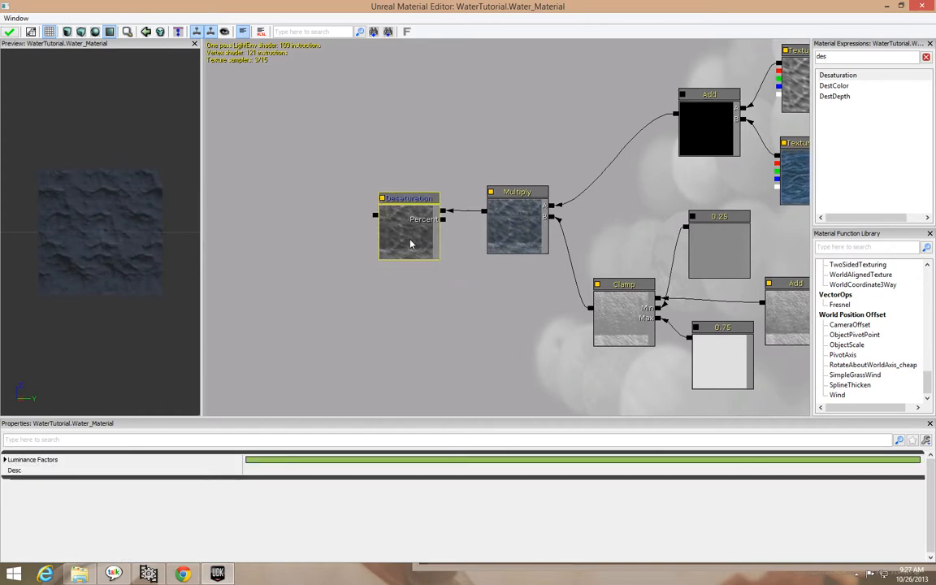
mouse_move(408, 254)
left_mouse_down()
mouse_move(409, 241)
mouse_move(419, 247)
left_mouse_up()
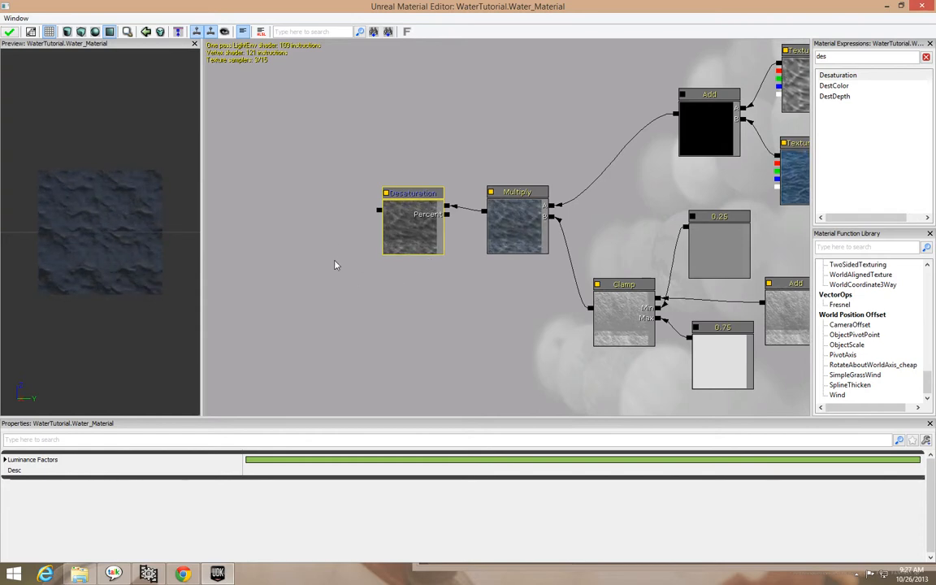
Step: Create a second Multiply node with the Desaturation output in A and a new Constant in B
left_click(317, 213)
left_click_drag(354, 254, 314, 232, "ctrl")
left_click_drag(378, 211, 343, 213)
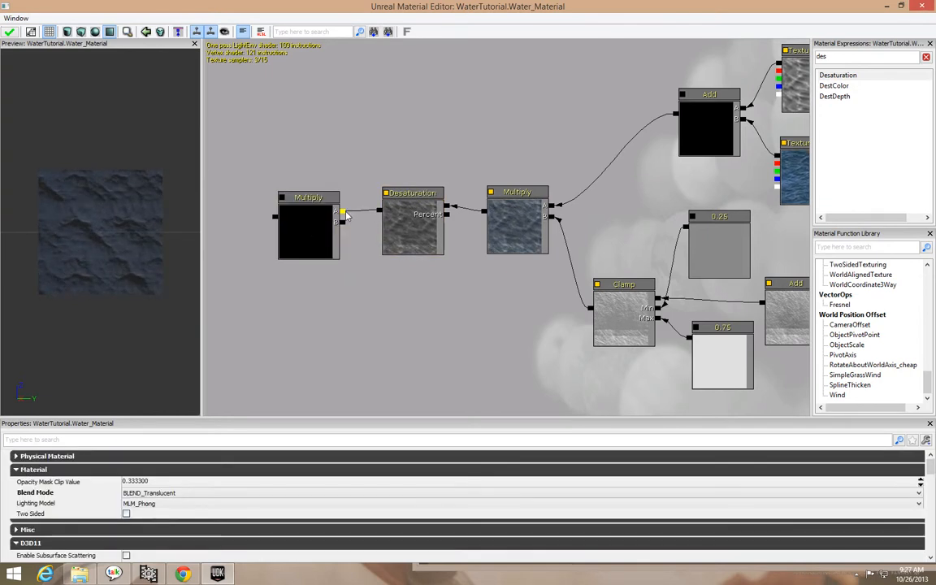
key("1")
left_click(408, 286)
left_click_drag(421, 311, 401, 292, "ctrl")
left_click_drag(343, 222, 384, 286)
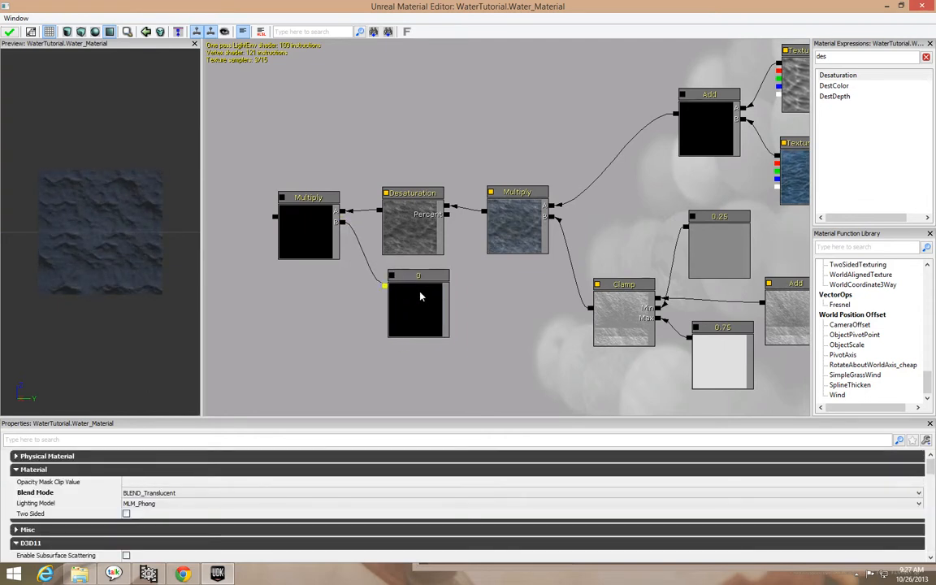
Step: Set the new Constant's R value to 5 and enable the live preview on the second Multiply
left_click(404, 316)
left_click(209, 461)
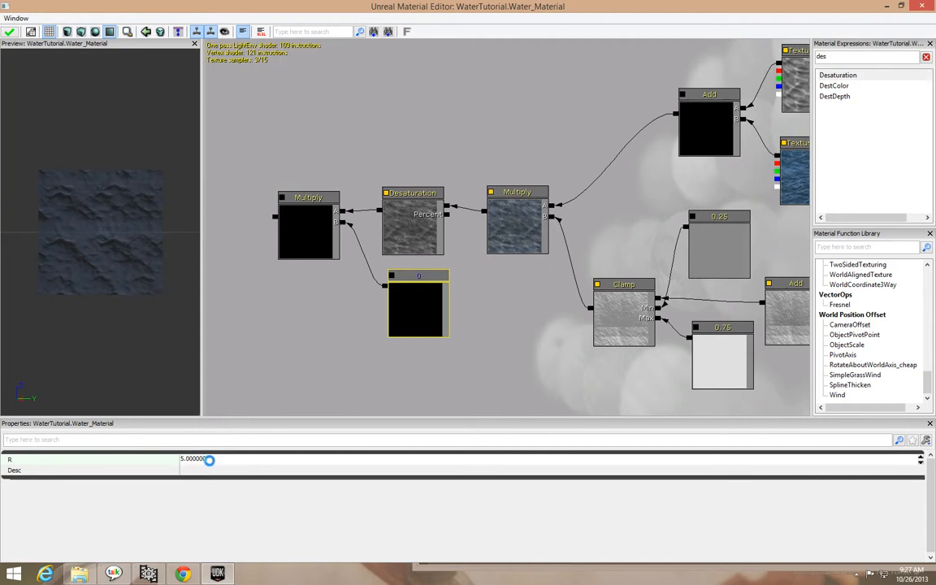
left_click(283, 203)
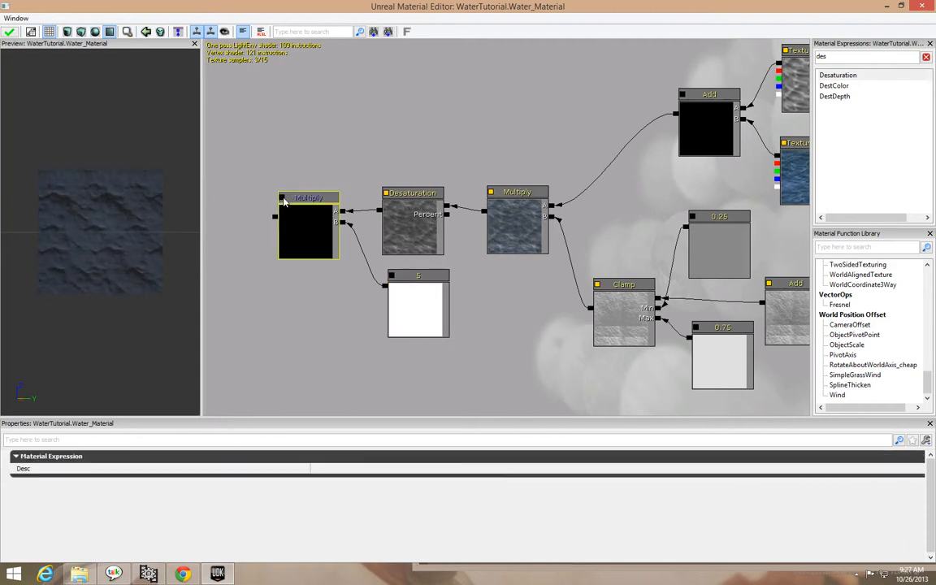
Step: Try an R value of 10 on the Constant feeding the second Multiply, and restore it to 5
left_click(414, 309)
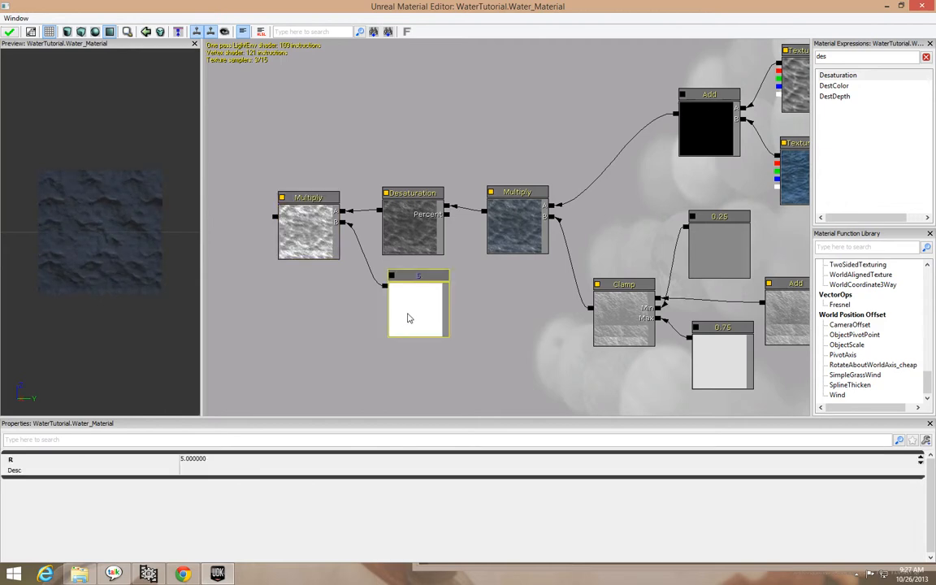
left_click(193, 459)
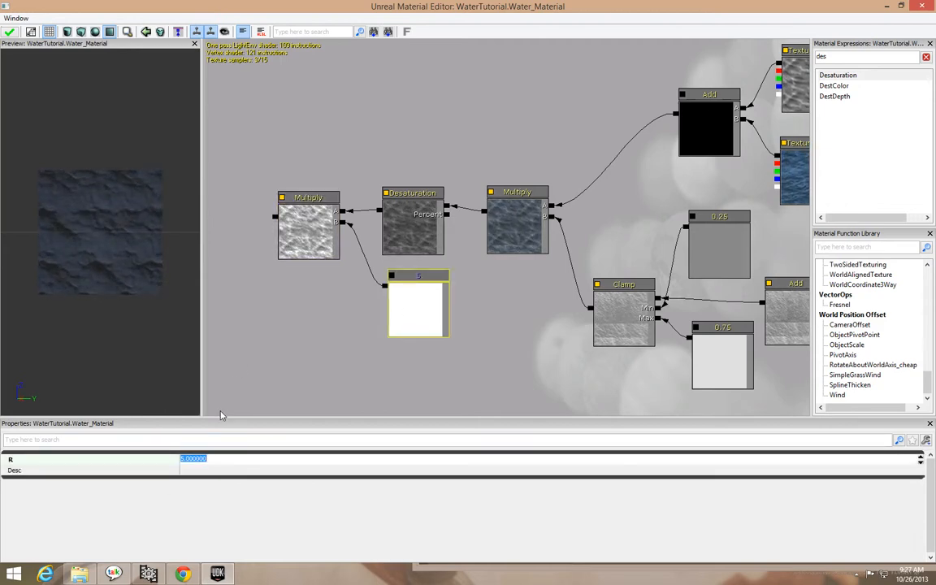
type("1")
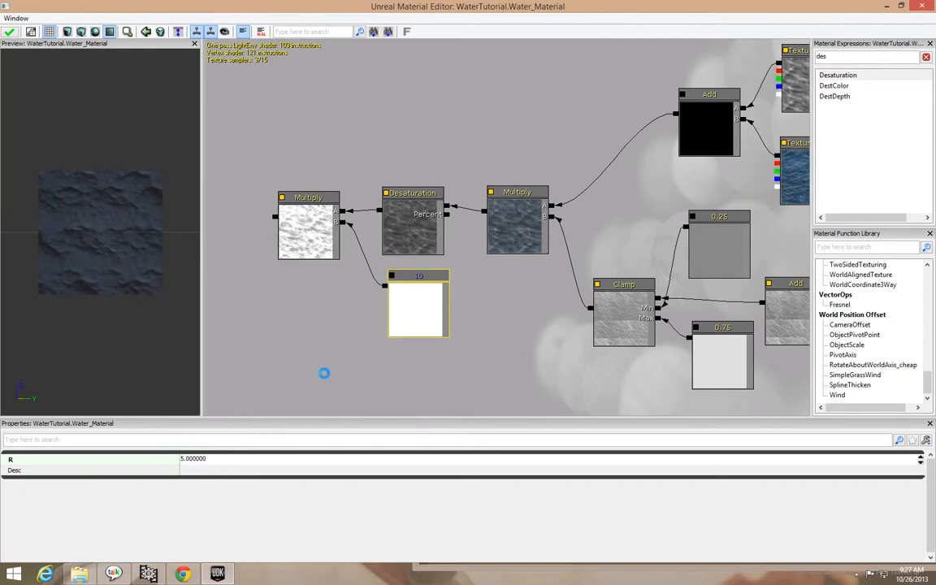
left_click(309, 303)
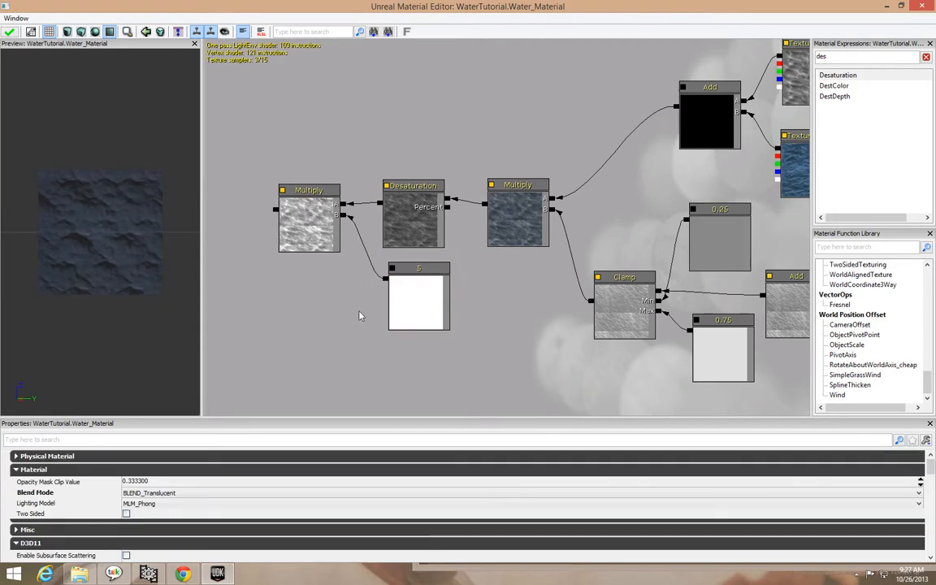
Step: Connect the second Multiply's output to the material's Specular and Distortion inputs, and inspect the preview surface up close
left_click(435, 299)
left_click(485, 337)
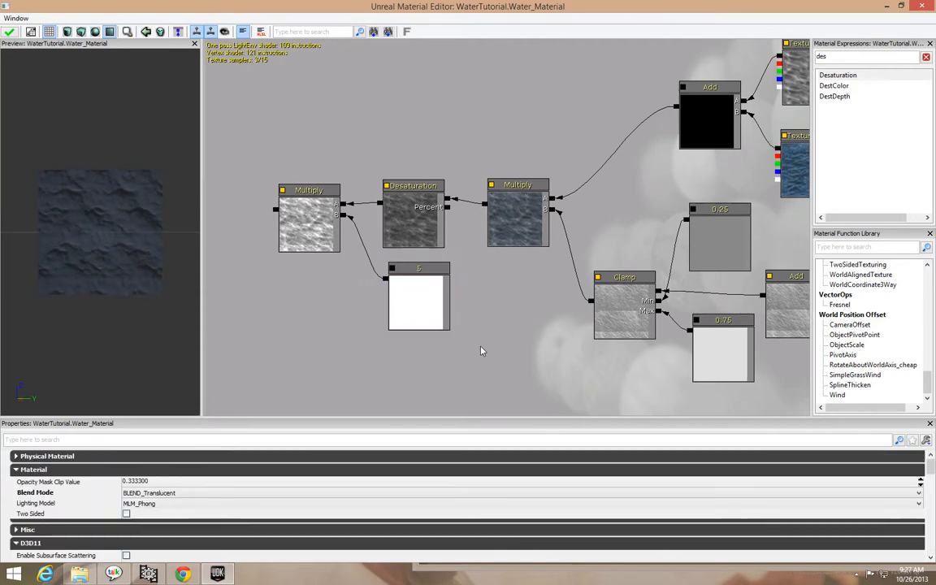
scroll(480, 349, "down", 5)
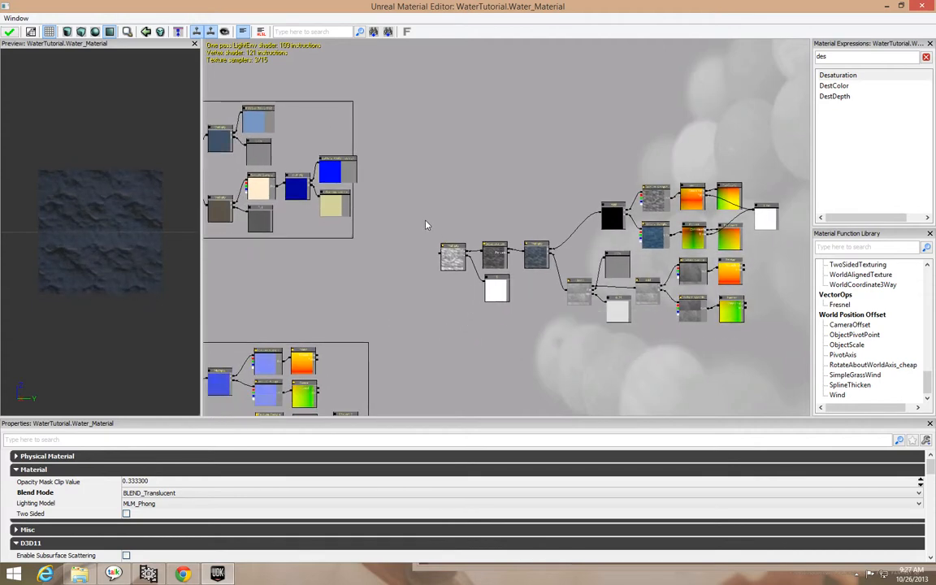
left_click_drag(523, 306, 629, 289, "ctrl+alt")
left_click(520, 326)
left_click(255, 324)
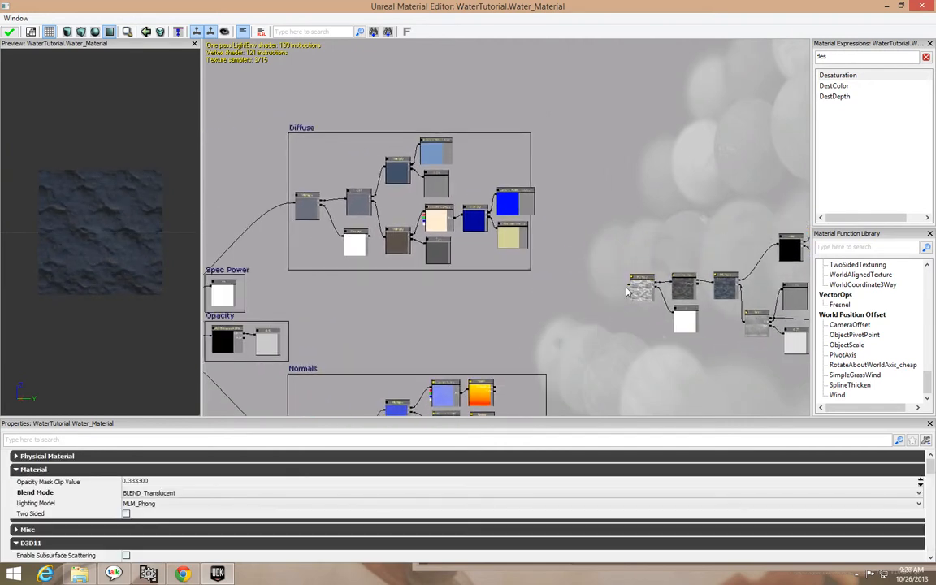
left_click_drag(254, 324, 386, 321)
scroll(259, 307, "up", 2)
left_click_drag(259, 307, 429, 317)
left_click_drag(491, 295, 296, 247)
right_click_drag(142, 265, 142, 296)
left_click_drag(142, 265, 73, 286)
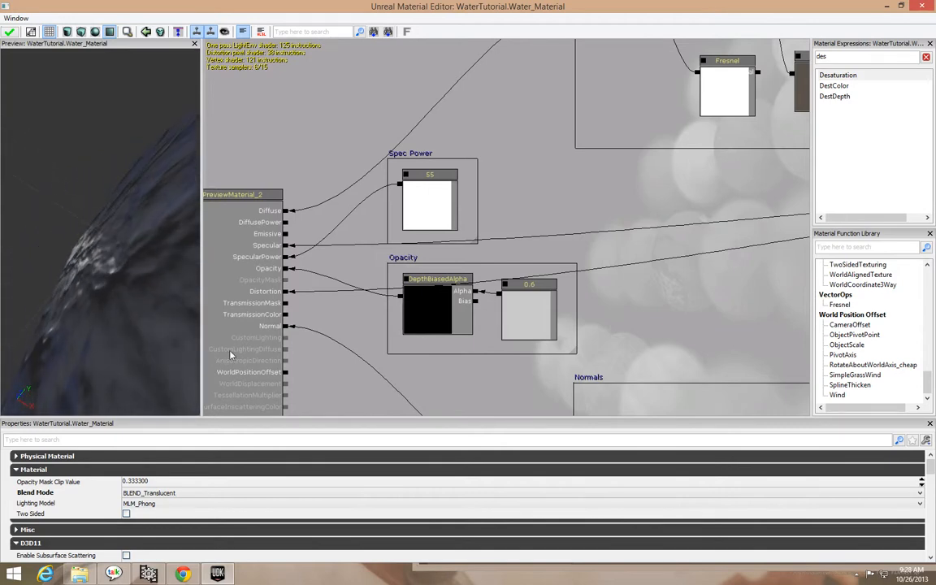
Step: Break the material's Normal link to compare the preview, restore it, and apply the changes to the level
left_click_drag(334, 388, 350, 283)
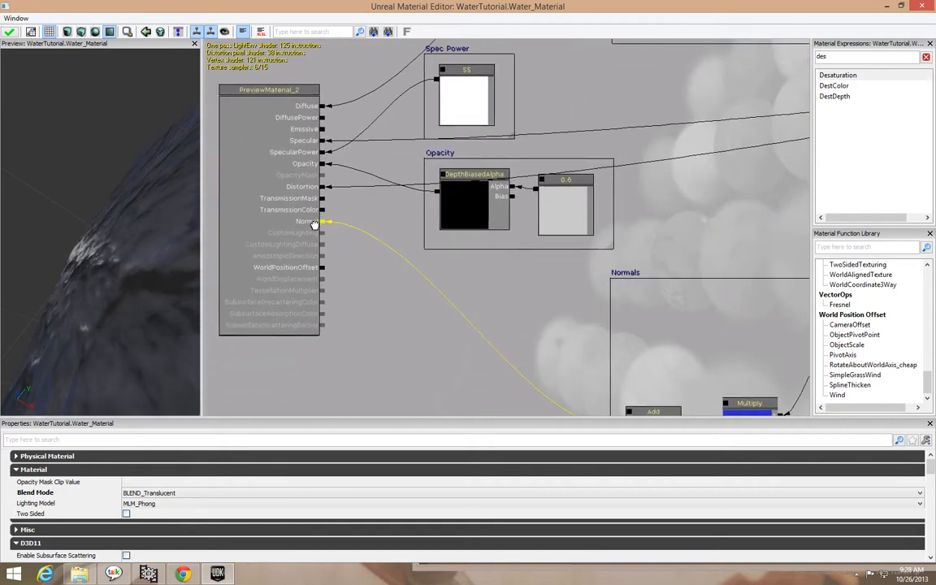
left_click(314, 224, "alt")
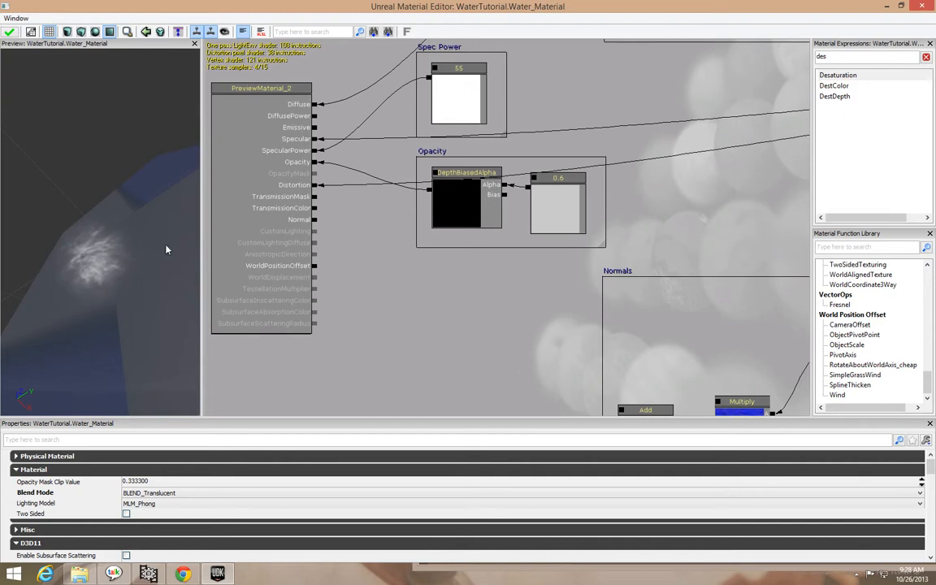
left_click_drag(417, 333, 615, 55)
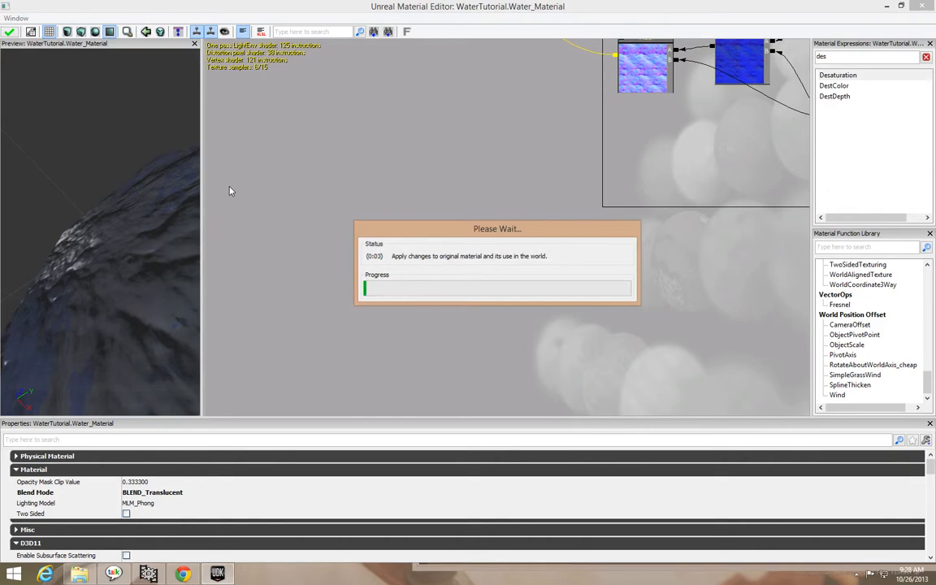
left_click(889, 7)
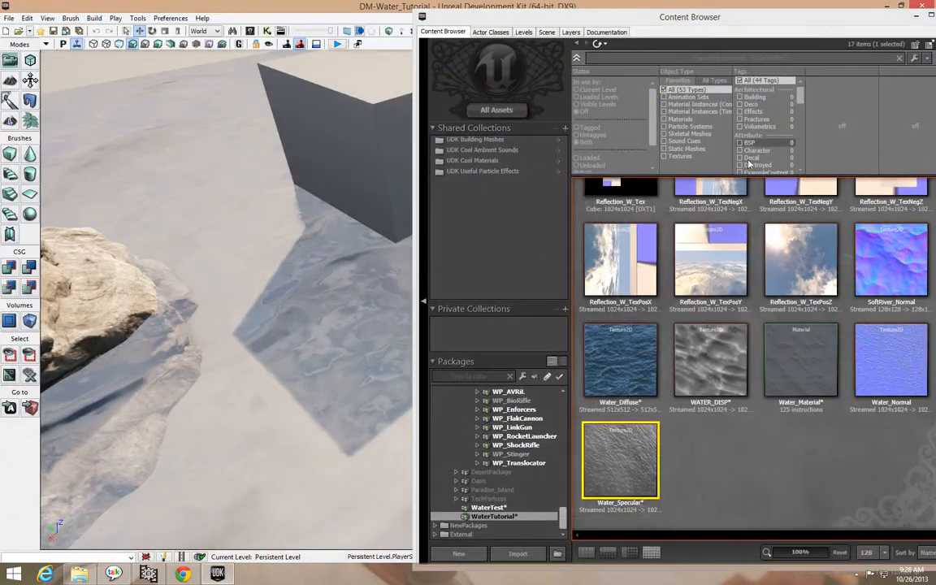
Step: Examine the updated water surface around the box, rock and sphere in the level from several angles
left_click_drag(204, 451, 244, 456)
right_click_drag(244, 455, 363, 257)
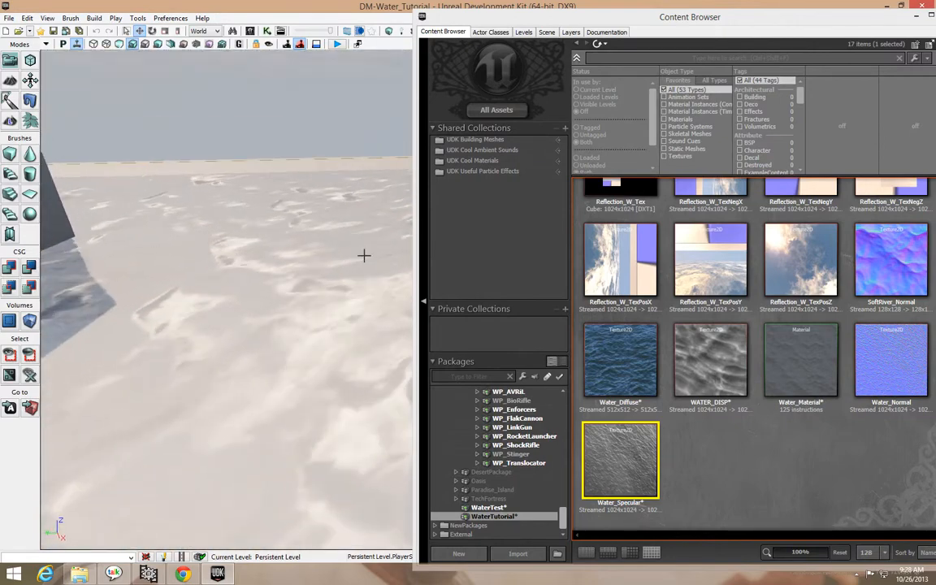
left_click_drag(322, 219, 305, 244)
mouse_move(305, 244)
right_mouse_down()
mouse_move(317, 265)
mouse_move(296, 253)
right_mouse_up()
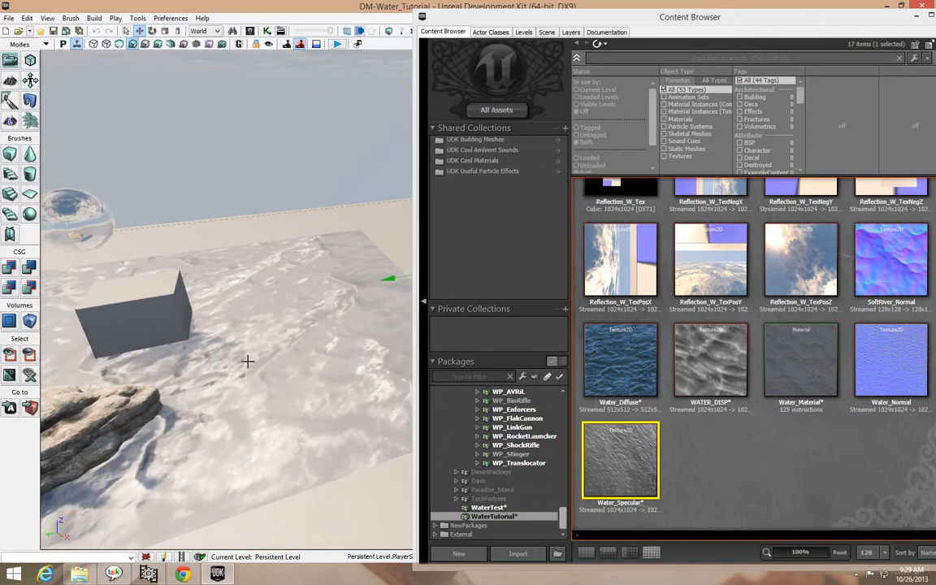
left_click(231, 412)
right_click_drag(231, 412, 320, 411)
left_click_drag(219, 337, 215, 352)
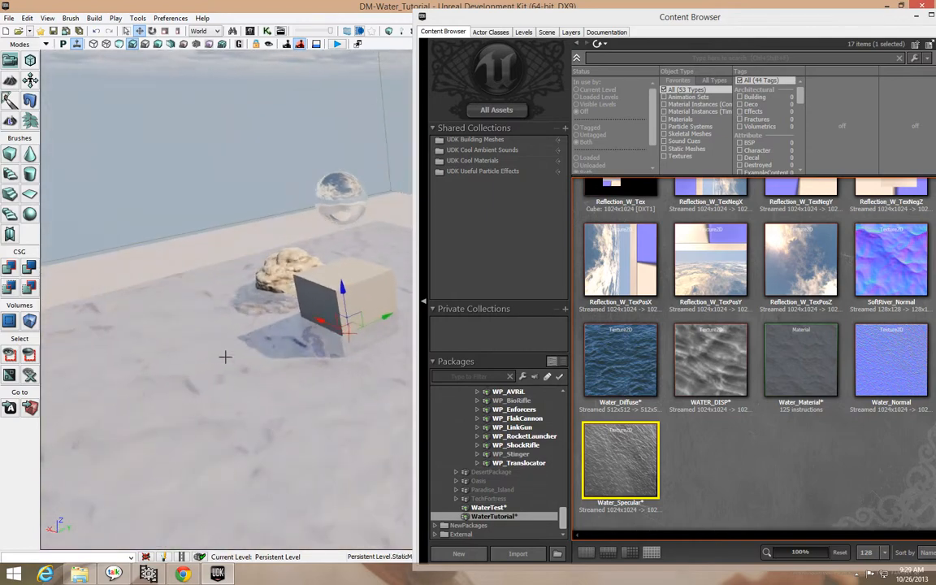
right_click_drag(313, 445, 171, 435)
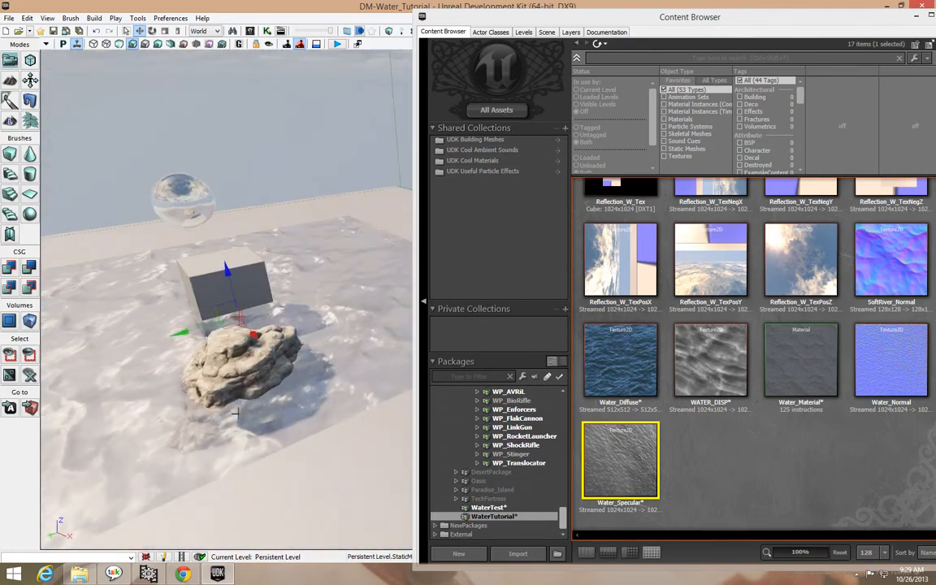
Step: Reopen Water_Material in a window beside the level viewport and locate the unframed specular network in the graph
left_click(816, 367)
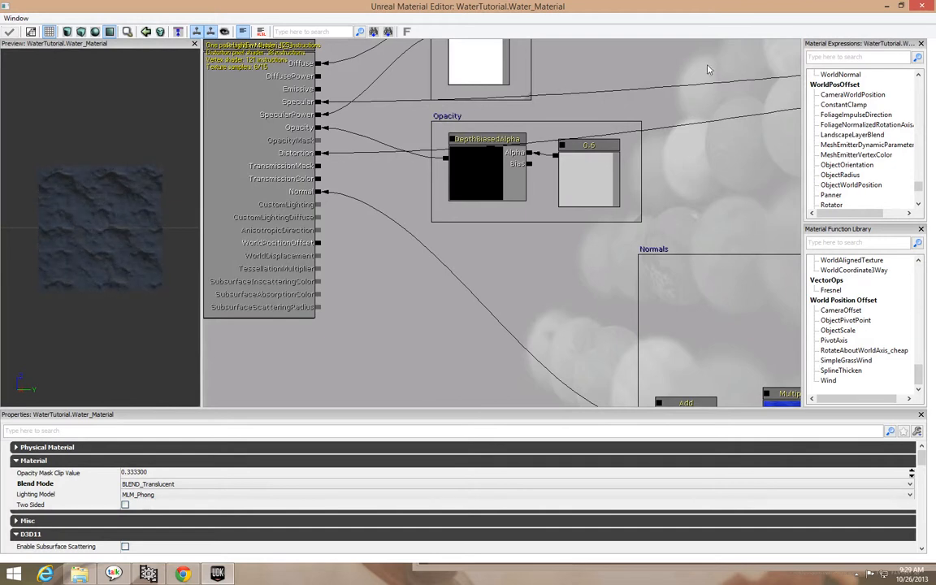
left_click_drag(638, 22, 498, 88)
right_click_drag(207, 297, 207, 297)
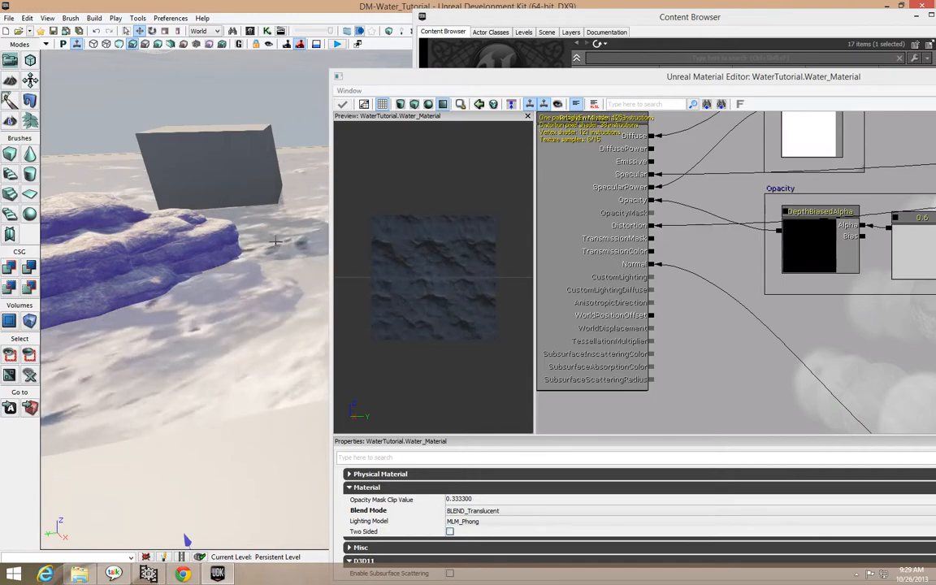
left_click_drag(735, 315, 511, 358)
scroll(601, 351, "down", 8)
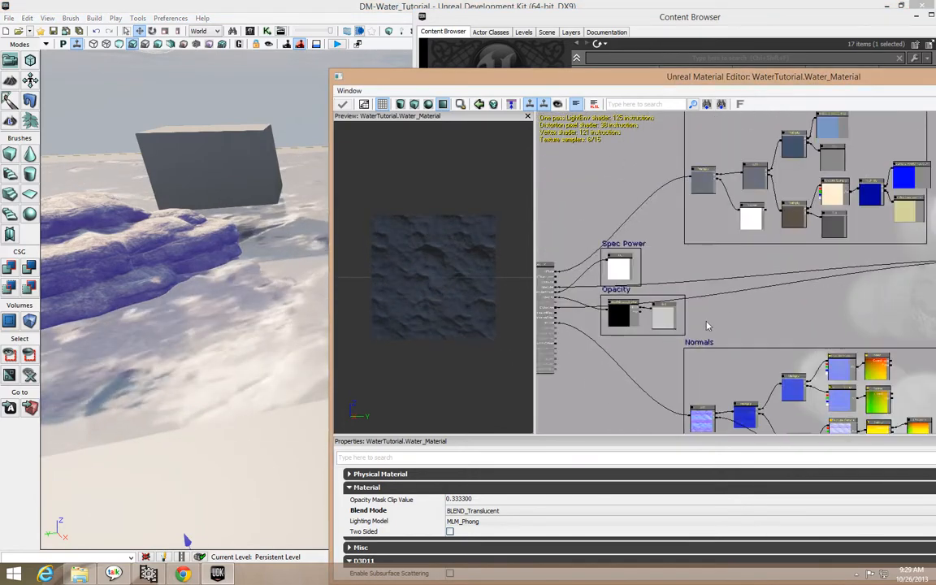
scroll(660, 291, "up", 6)
left_click_drag(676, 301, 530, 364)
left_click_drag(613, 345, 646, 378)
scroll(612, 378, "down", 1)
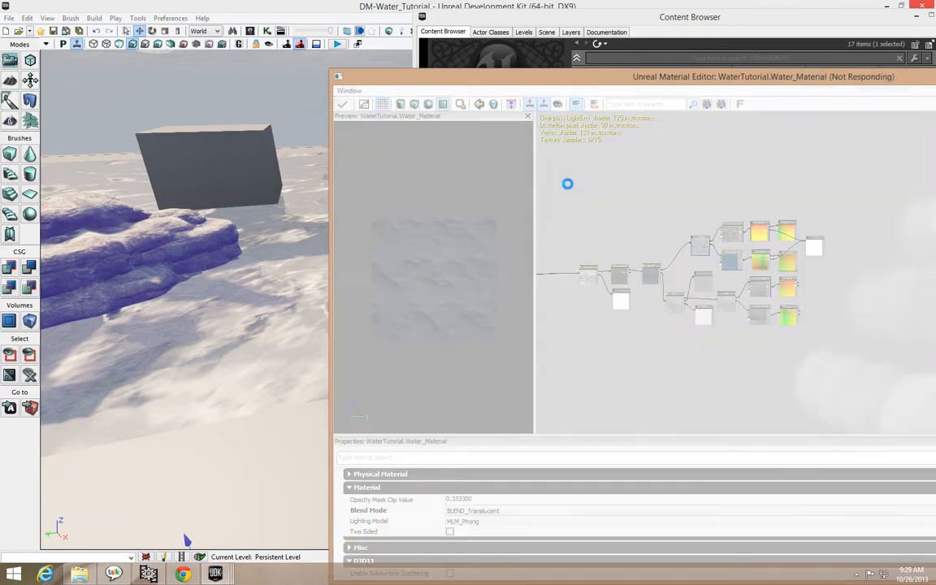
left_click_drag(683, 81, 524, 71)
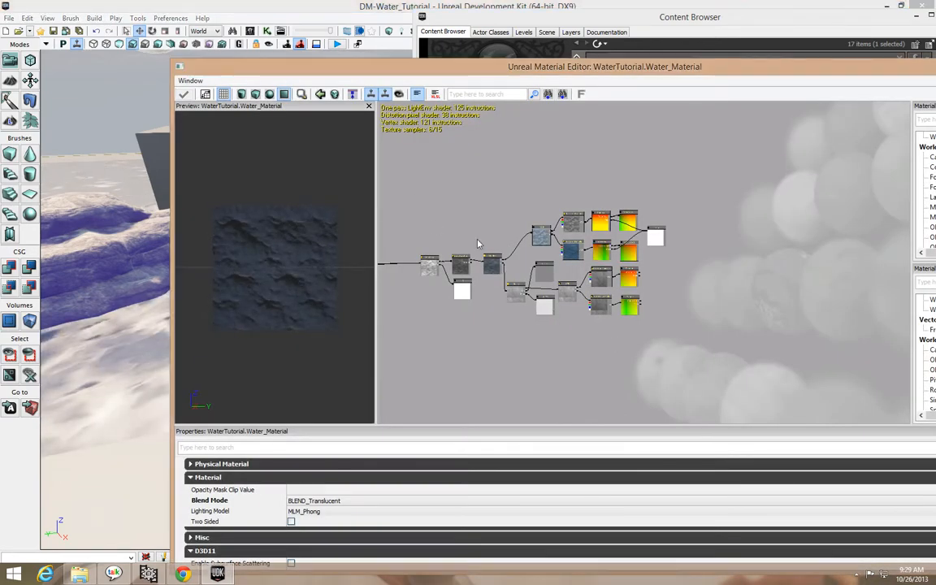
Step: Break one input link in the network's lower grey texture branch, and frame the network in a comment titled "Specular & Distortion"
left_click(467, 191, "alt")
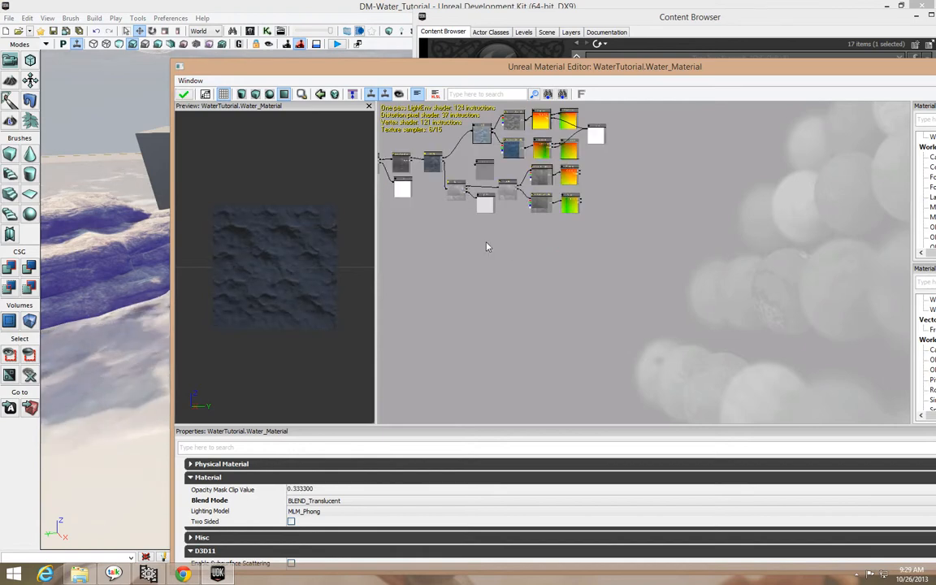
left_click_drag(609, 349, 635, 358)
left_click_drag(476, 153, 769, 358, "ctrl+alt")
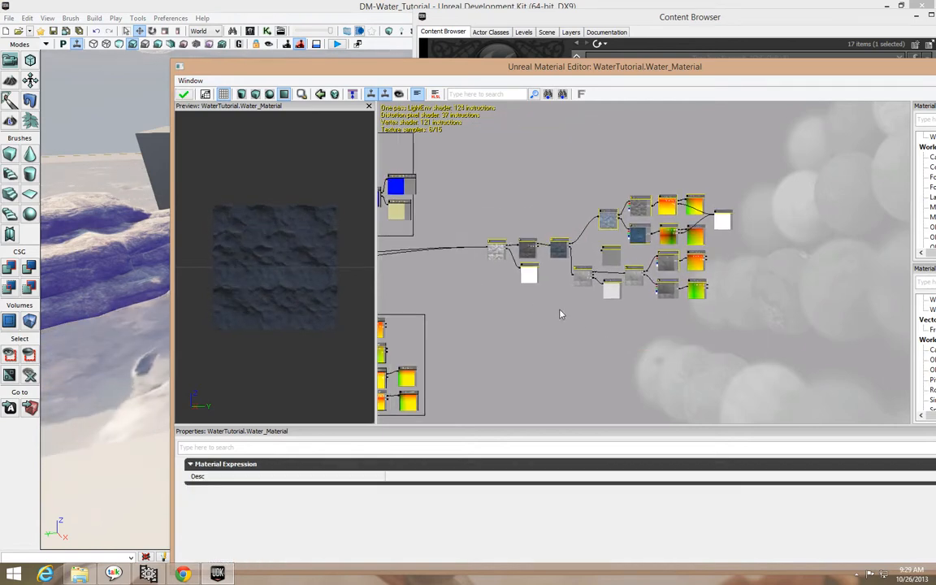
right_click(537, 289)
left_click(578, 538)
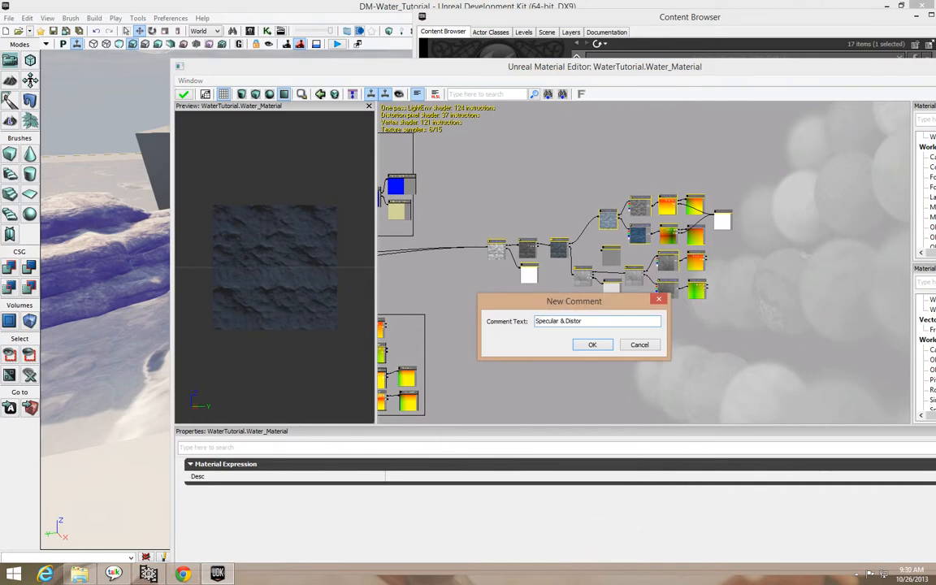
key("Return")
Step: Move the Specular & Distortion comment and its nodes in closer, between the Diffuse and Normals groups
left_click_drag(587, 361, 732, 355)
left_click_drag(456, 152, 633, 253, "ctrl+alt")
left_click_drag(501, 172, 546, 200, "ctrl+alt")
left_click(670, 191)
left_click_drag(573, 182, 902, 325, "ctrl+alt")
left_click_drag(869, 269, 664, 259, "ctrl")
left_click_drag(729, 351, 746, 274)
left_click(452, 203)
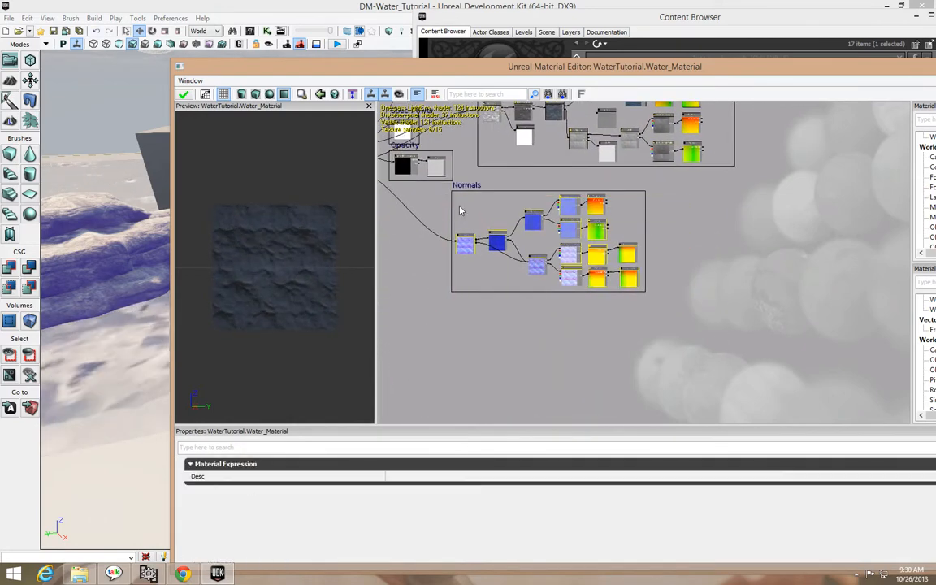
mouse_move(465, 176)
left_mouse_down("ctrl+alt")
mouse_move(630, 312)
mouse_move(680, 325)
left_mouse_up("ctrl+alt")
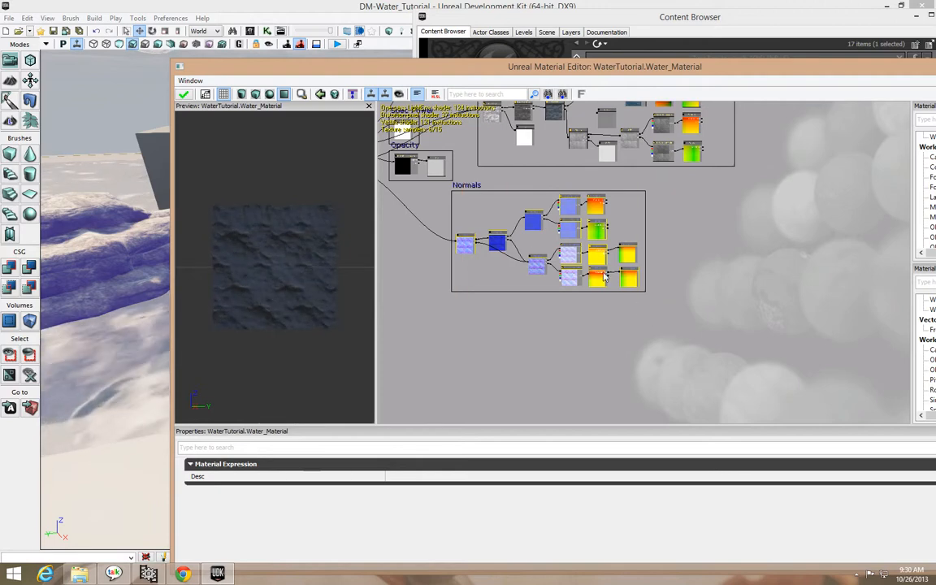
mouse_move(595, 227)
left_mouse_down("ctrl")
mouse_move(612, 228)
mouse_move(594, 233)
left_mouse_up("ctrl")
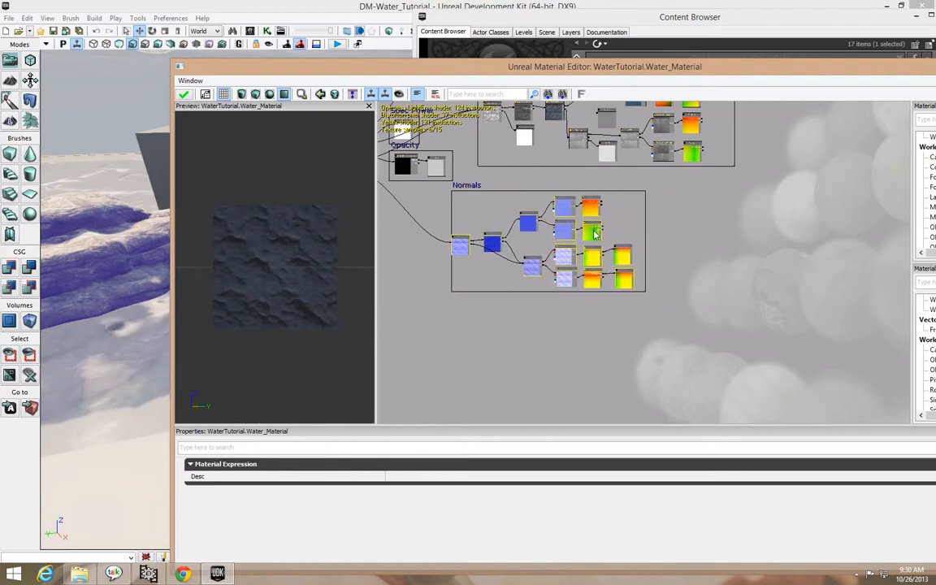
key("ctrl+z")
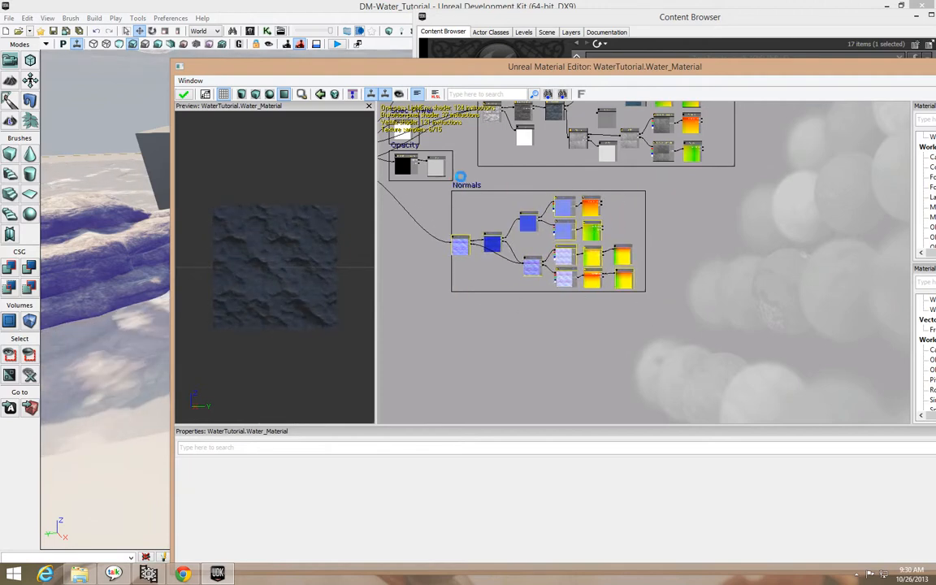
Step: Move the Normals comment together with its nodes to line up beneath the Specular & Distortion group
left_click(541, 259)
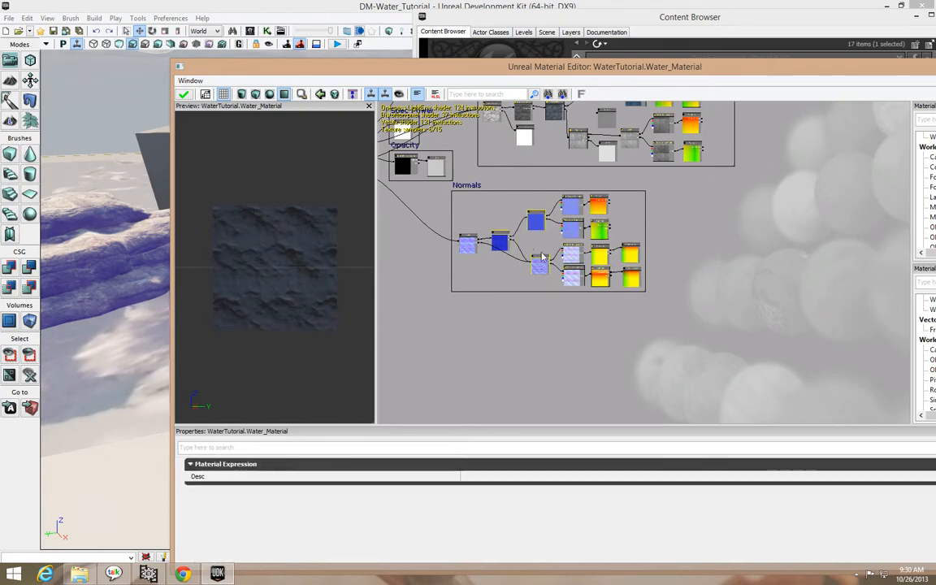
left_click(469, 195)
left_click_drag(499, 247, 664, 320, "ctrl+alt")
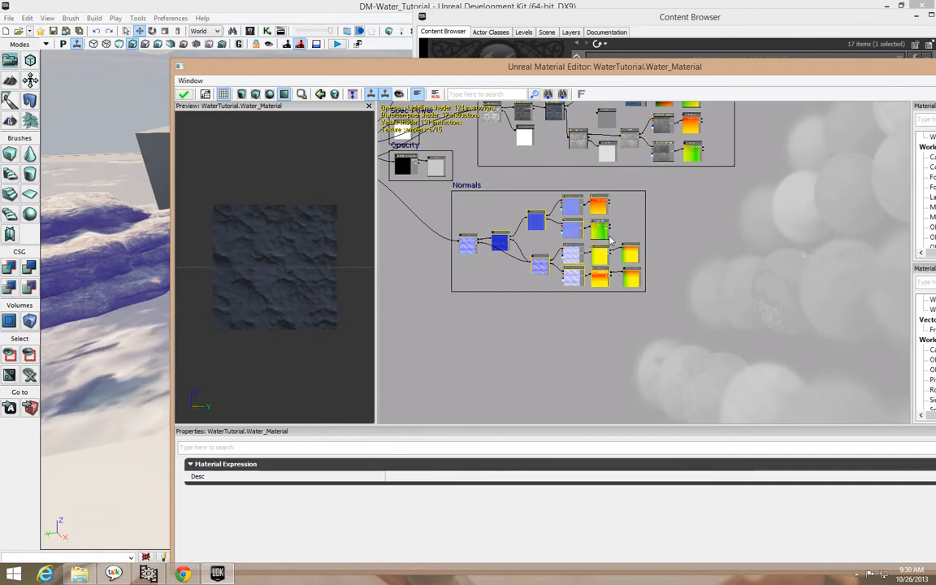
mouse_move(602, 230)
left_mouse_down()
mouse_move(578, 231)
mouse_move(587, 228)
left_mouse_up()
left_click(464, 184)
left_click(715, 265)
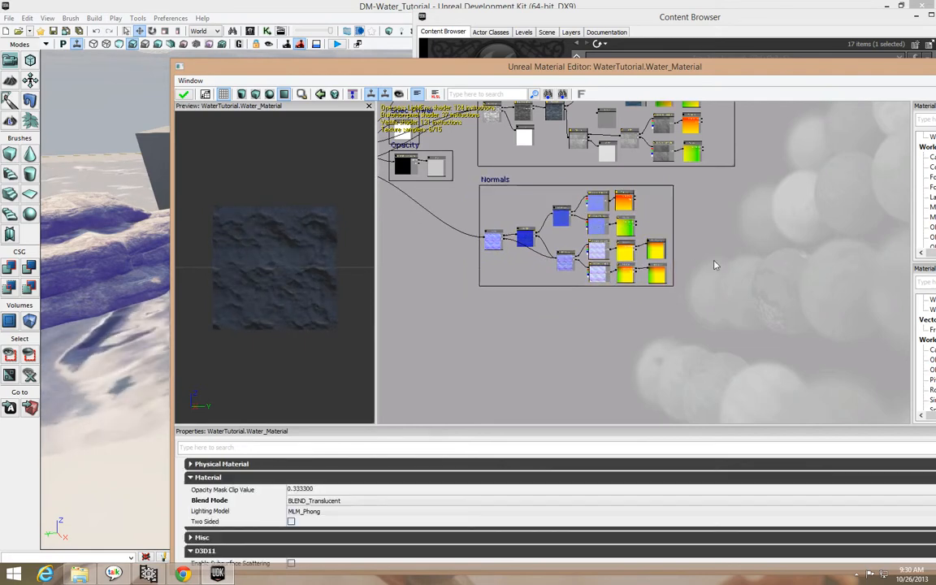
Step: Review the layout of the commented groups, and break the link into the material's Diffuse input
left_click_drag(715, 263, 736, 424)
scroll(733, 368, "up", 4)
scroll(732, 366, "down", 8)
left_click_drag(740, 328, 731, 346)
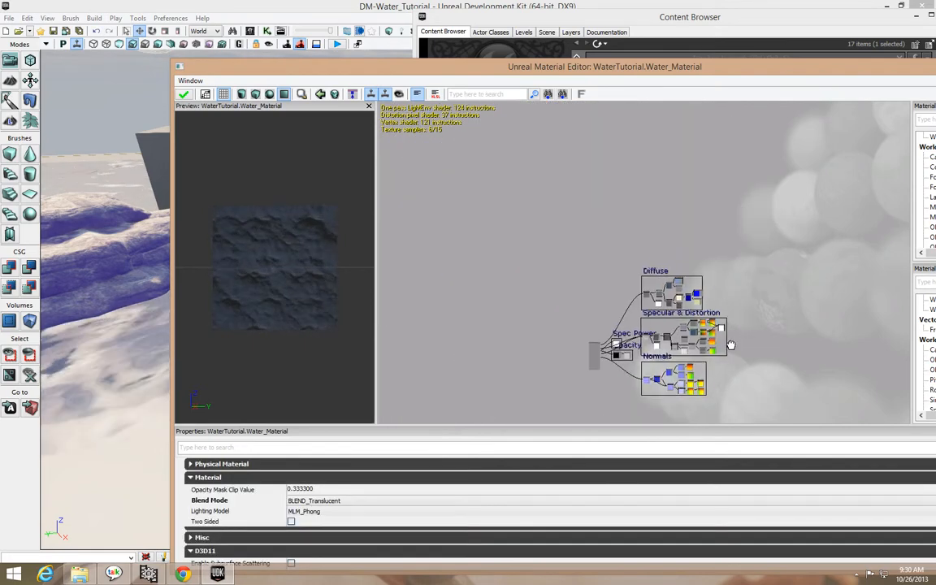
scroll(731, 347, "up", 3)
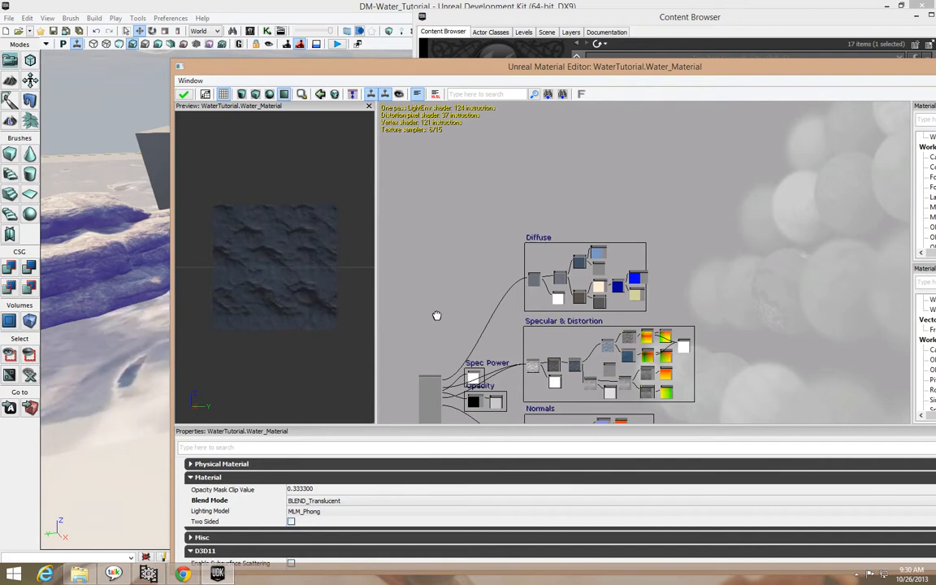
left_click_drag(436, 315, 501, 205)
scroll(503, 241, "up", 3)
left_click_drag(517, 284, 525, 229)
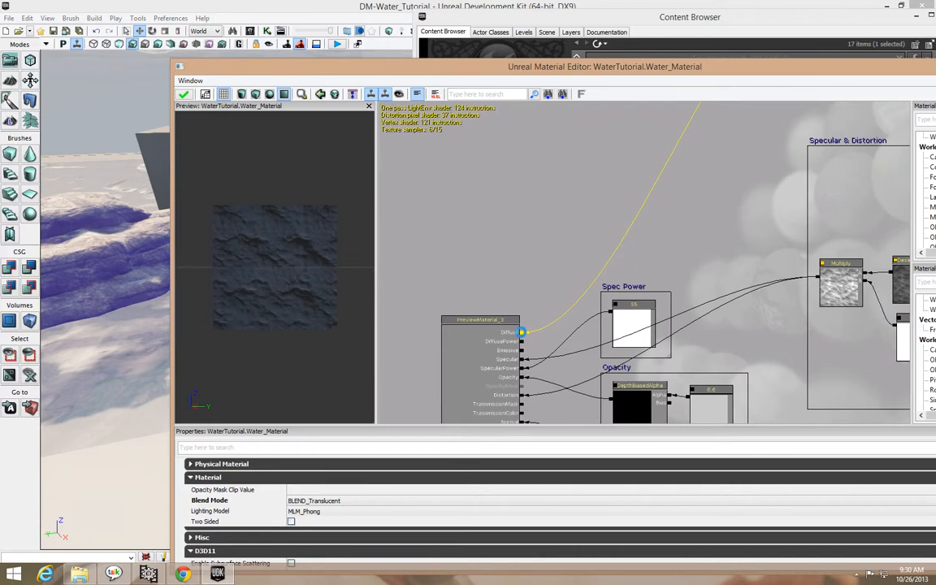
left_click(521, 332, "alt")
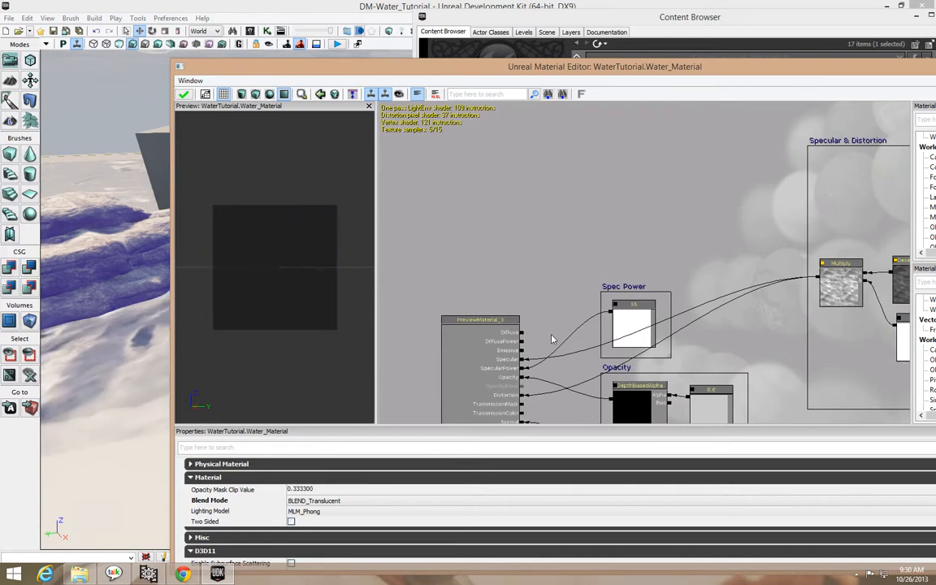
Step: Add a LinearInterpolate node in the empty graph space above the Diffuse group
left_click_drag(782, 71, 647, 69)
left_click_drag(610, 182, 506, 354)
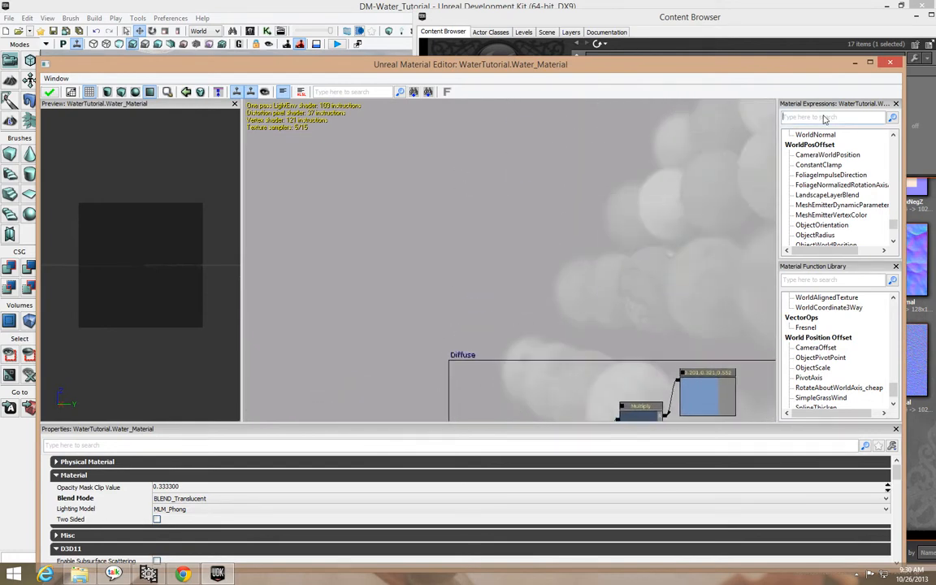
left_click(825, 118)
type("Line")
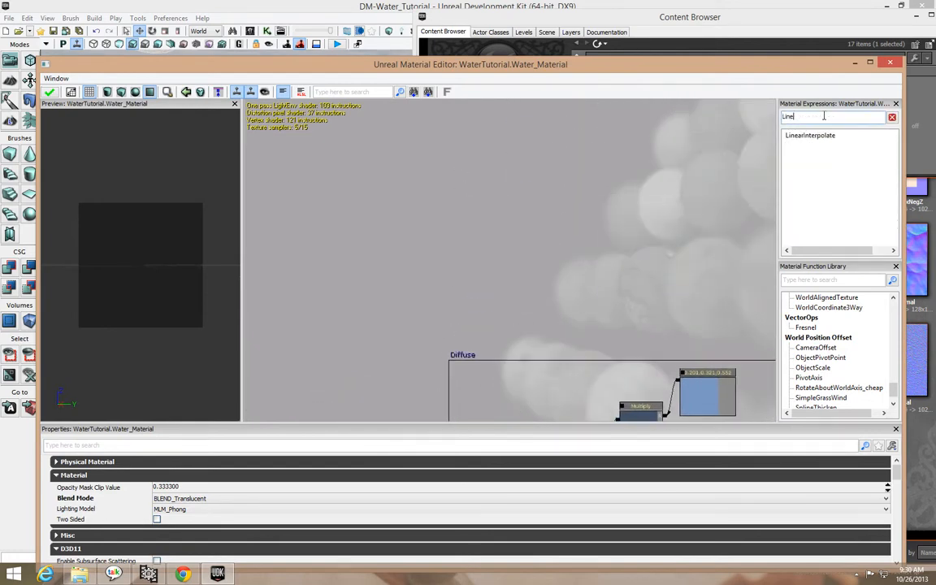
left_click_drag(794, 139, 422, 231)
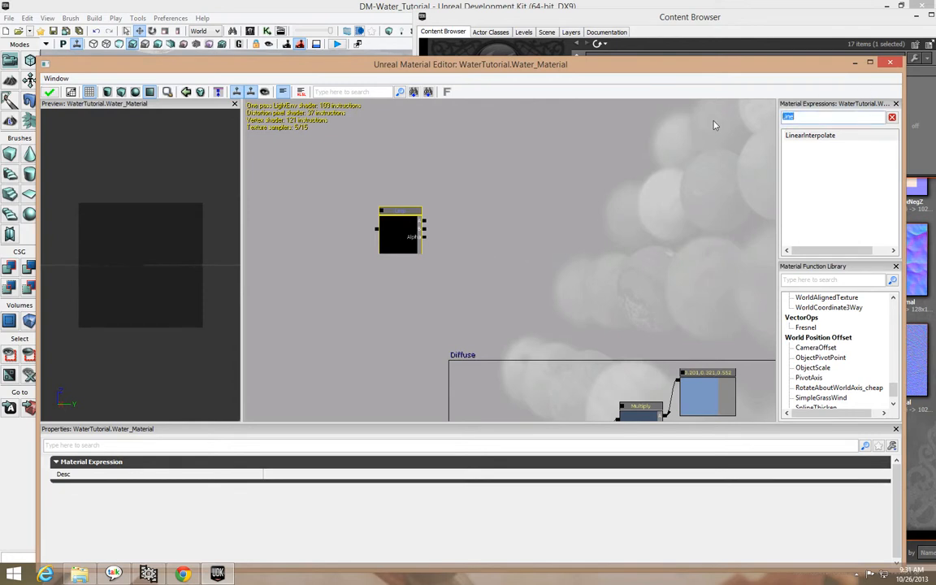
Step: Add a DepthBiasedAlpha node and connect its output to the Lerp's Alpha input
type("depth")
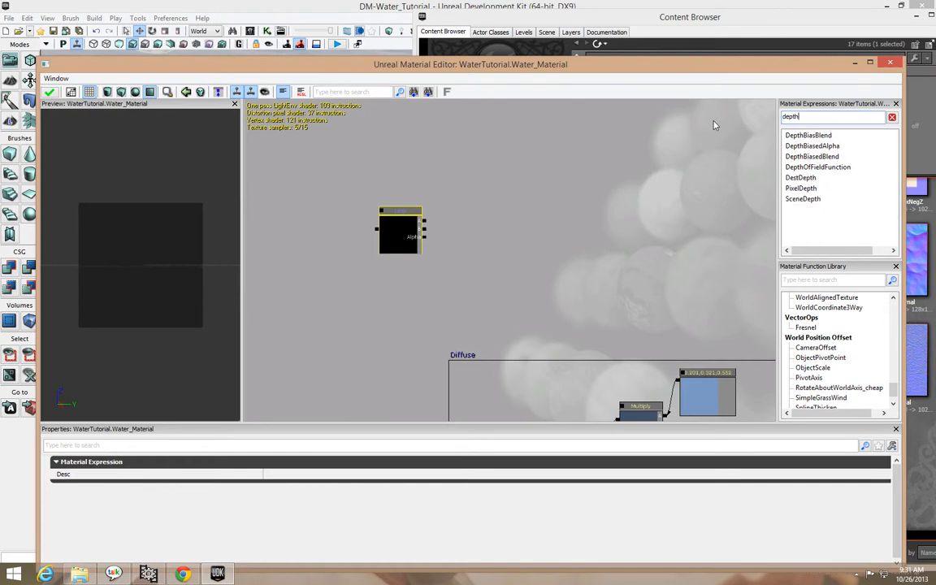
left_click_drag(819, 145, 485, 260)
left_click_drag(423, 236, 460, 251)
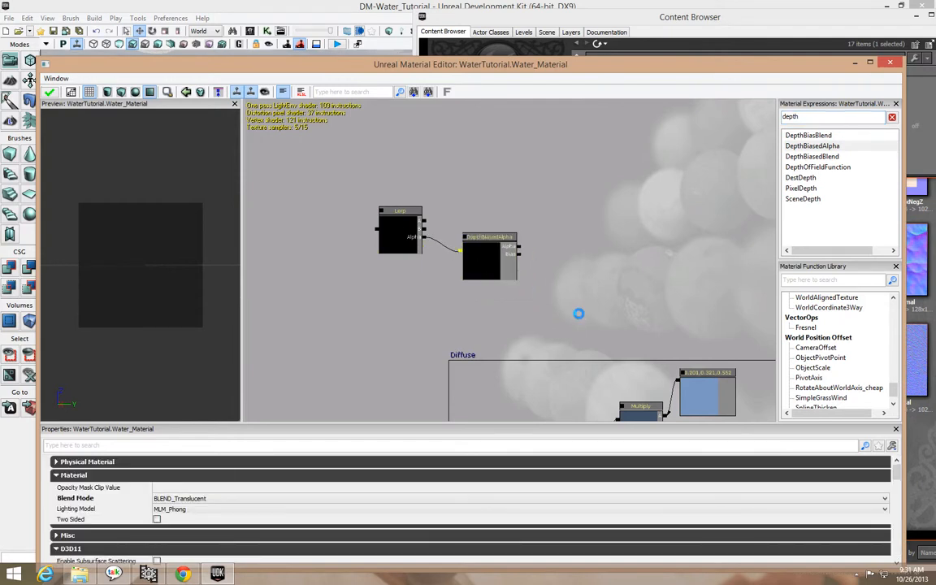
Step: Create a Constant feeding the DepthBiasedAlpha's Alpha input and set its R value to 1
key("1")
left_click(570, 249)
left_click_drag(587, 276, 518, 245)
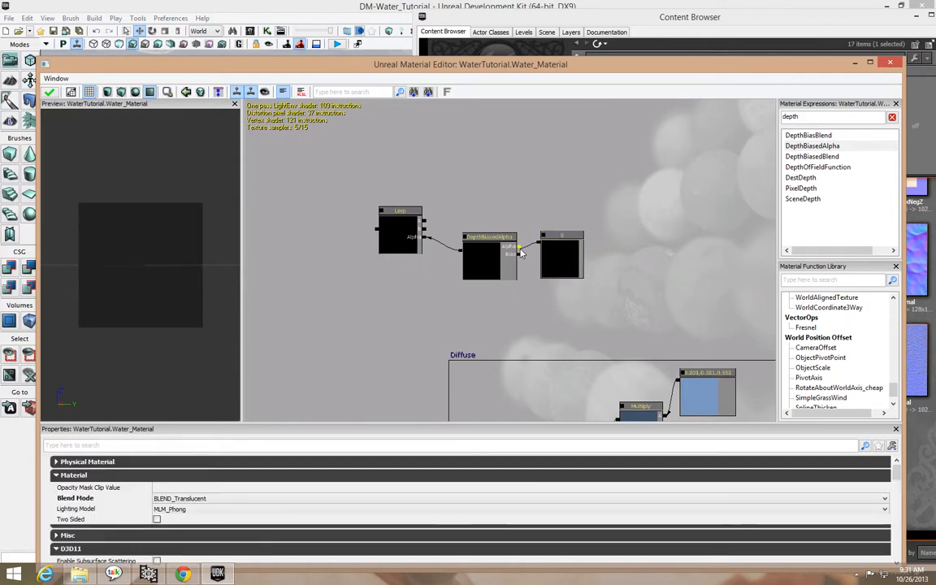
left_click(547, 260)
left_click(252, 466)
type("1")
key("Return")
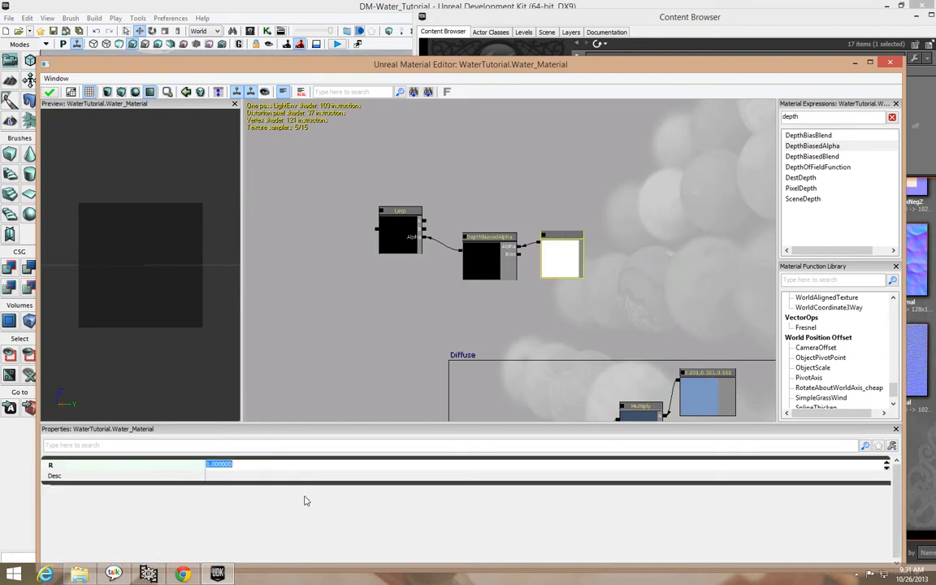
Step: Add a second Constant with its default value of 0 above the DepthBiasedAlpha and connect it to the Lerp's B input
left_click(804, 119)
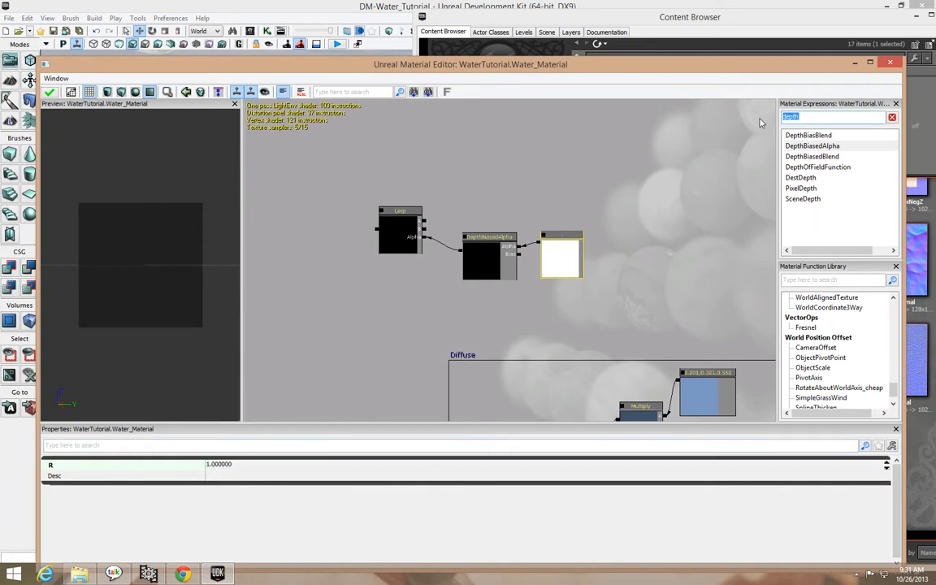
type("c")
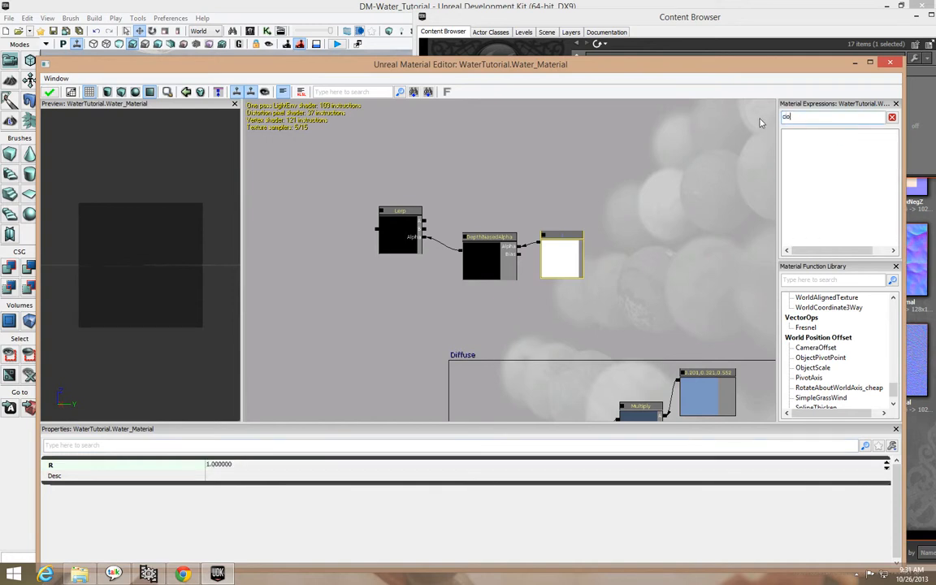
type("on")
left_click_drag(788, 133, 632, 324)
left_click_drag(513, 221, 656, 340, "ctrl+alt")
left_click_drag(624, 307, 635, 335, "ctrl")
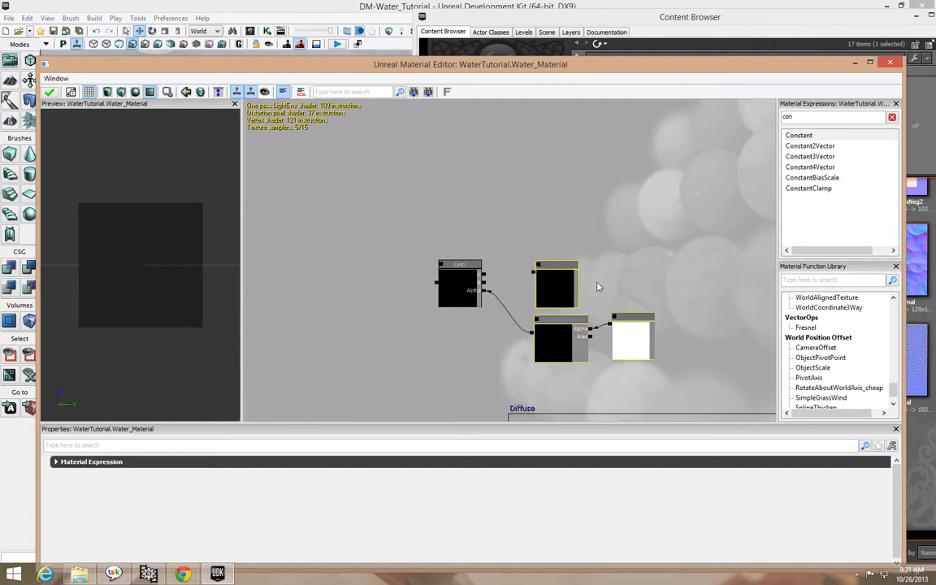
left_click(598, 287)
left_click_drag(534, 273, 486, 284)
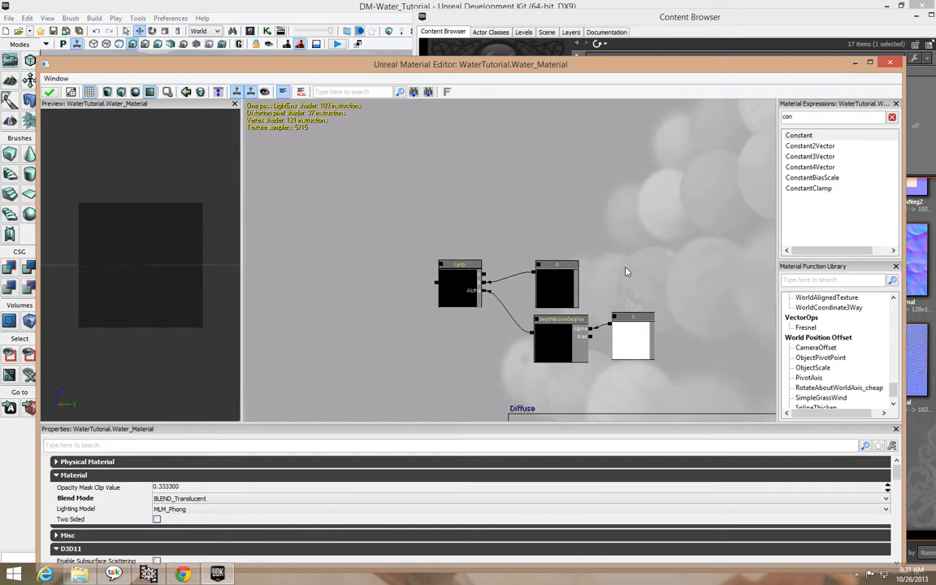
Step: Bring the Bubbles_Diffuse texture from the Content Browser into the graph as a Texture Sample, placed in the empty space beyond the depth nodes
left_click_drag(755, 68, 599, 65)
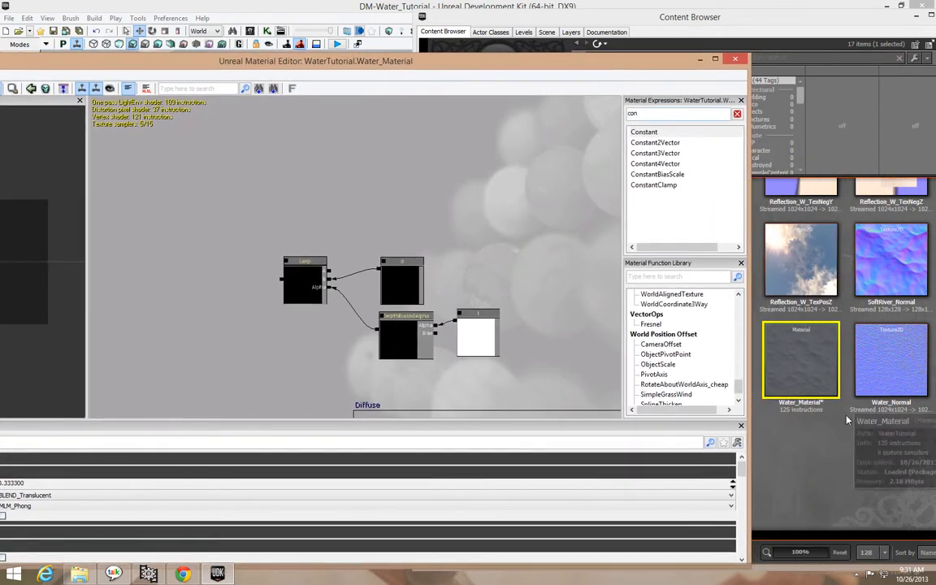
left_click(846, 417)
scroll(846, 418, "up", 5)
left_click(713, 237)
left_click(322, 338)
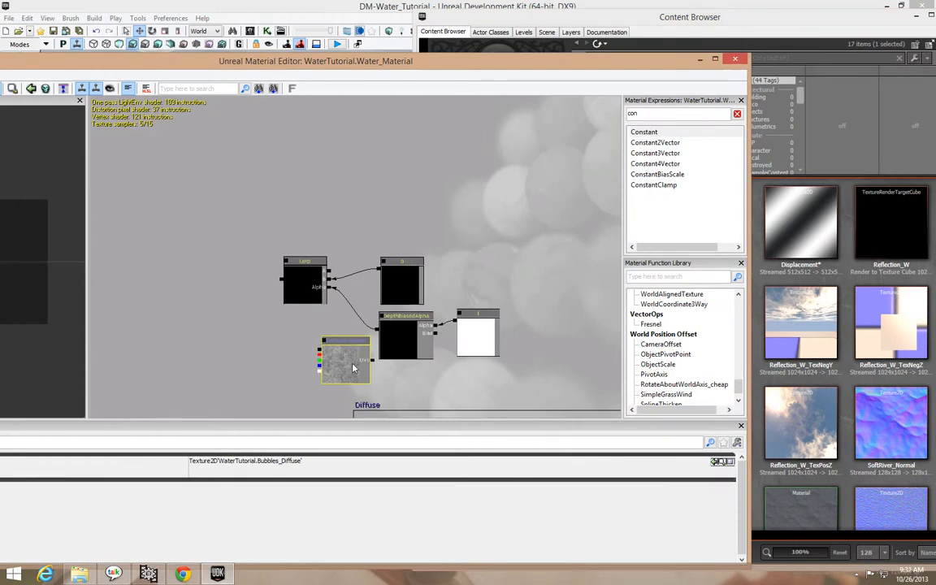
left_click_drag(351, 371, 509, 224, "ctrl")
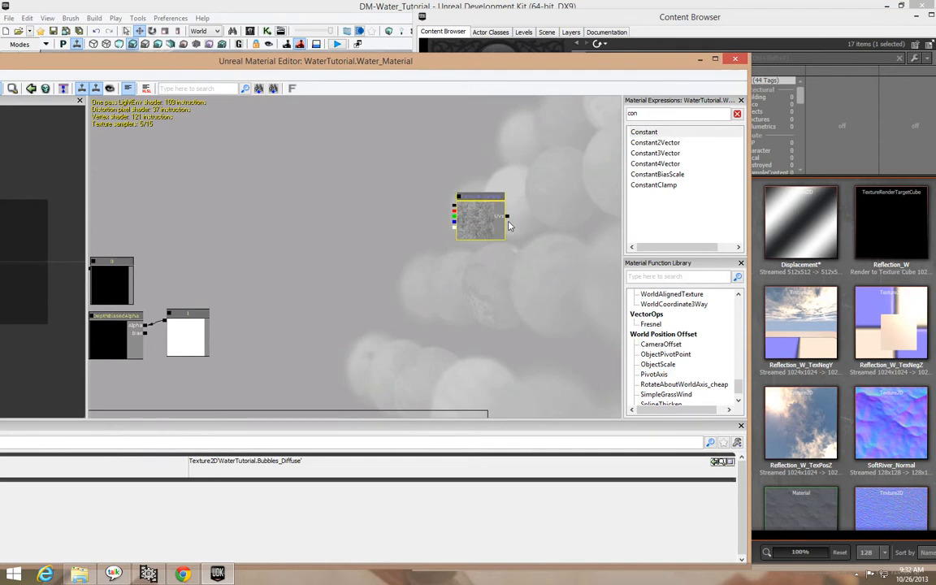
Step: Duplicate the Bubbles_Diffuse Texture Sample twice, placing one copy below and one above the original
key("ctrl+w")
left_click_drag(488, 229, 476, 297, "ctrl")
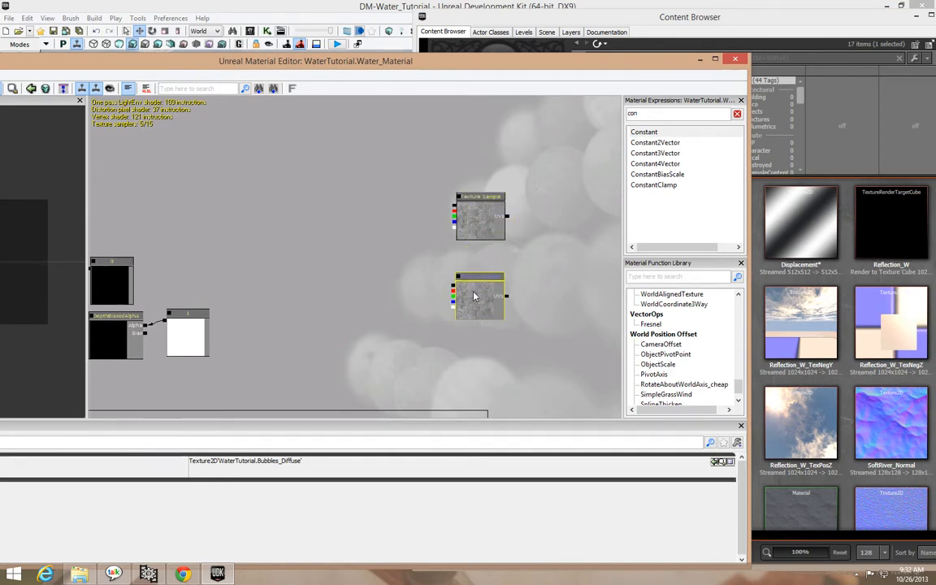
key("ctrl+w")
left_click_drag(472, 292, 478, 113, "ctrl")
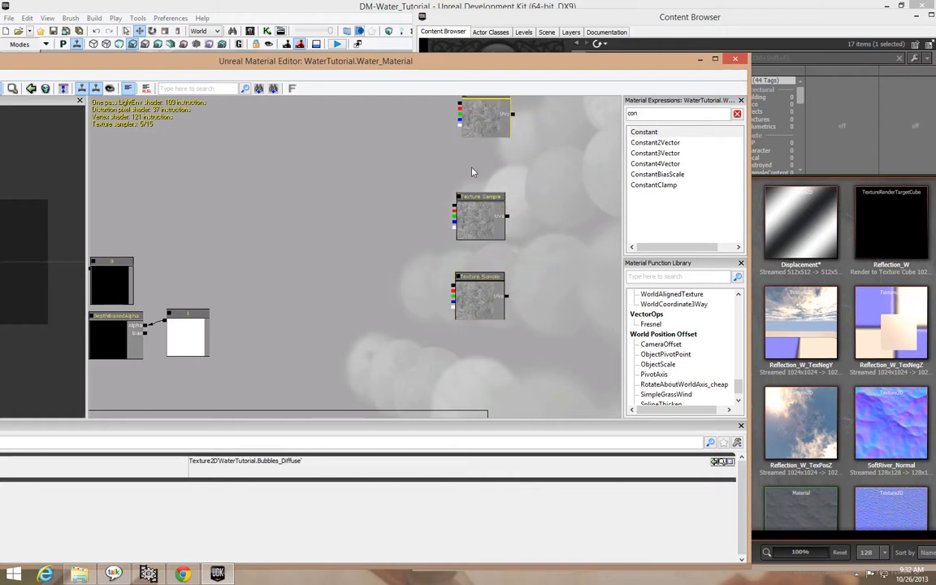
Step: Add two Panner nodes and connect them to the UVs inputs of the middle and lower Texture Samples
left_click_drag(648, 113, 583, 111)
type("panner")
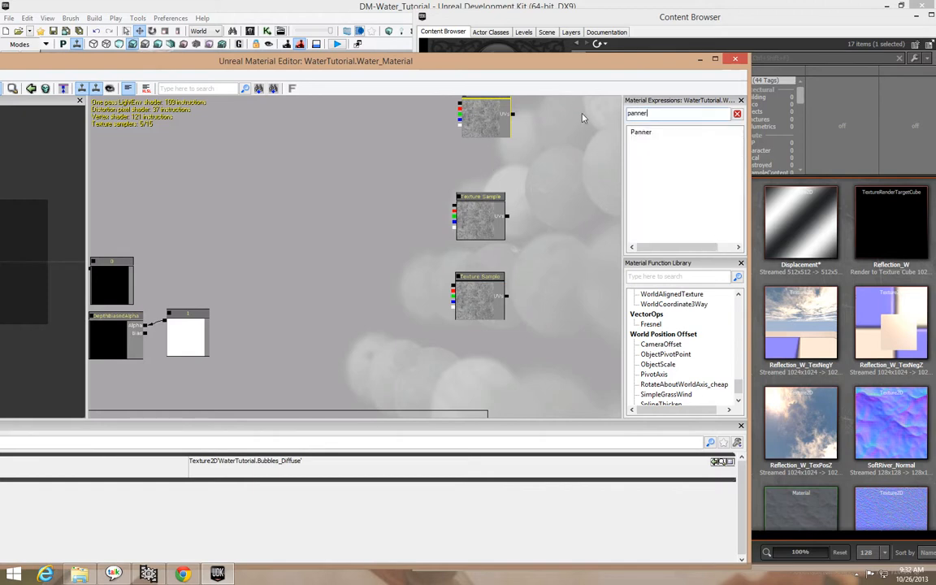
left_click(550, 228)
left_click_drag(556, 243, 547, 216)
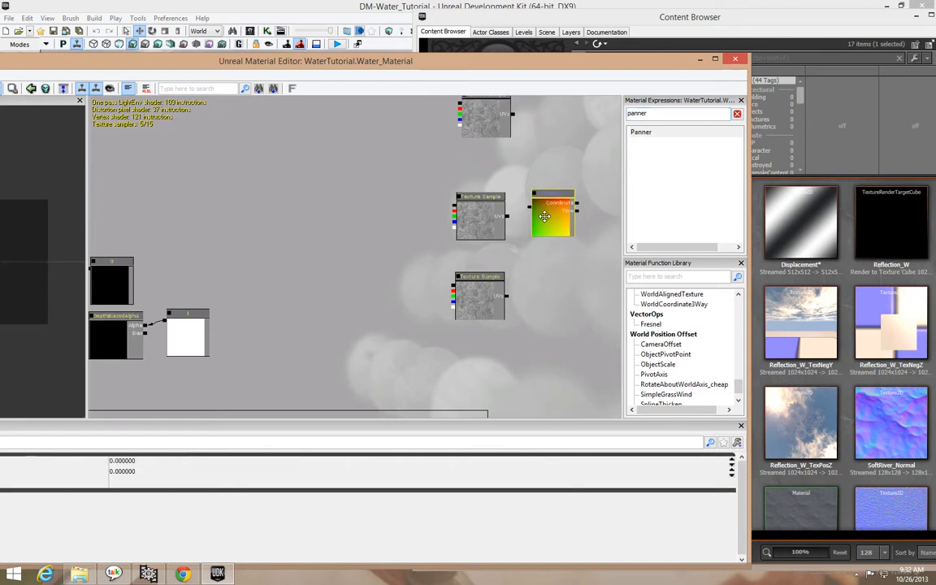
key("ctrl+w")
left_click_drag(559, 231, 547, 297)
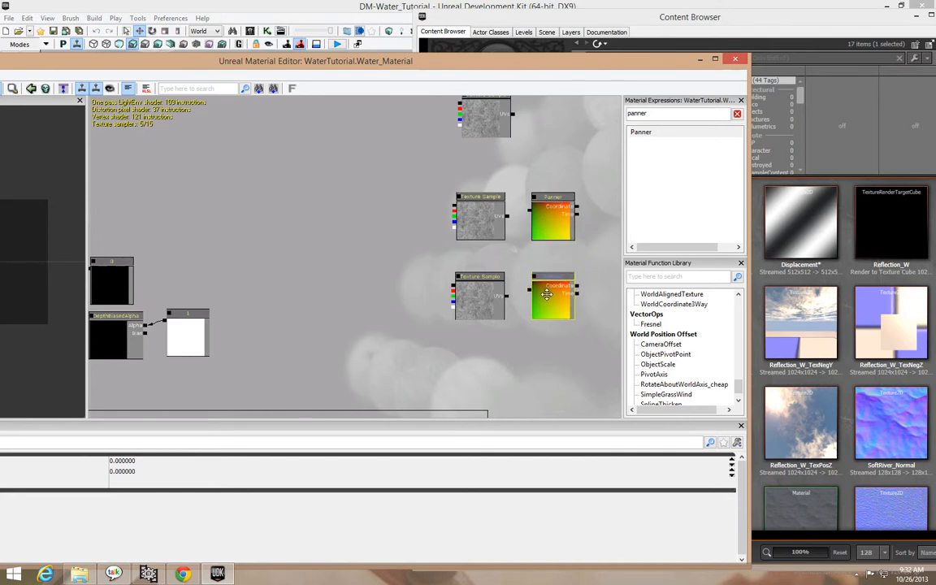
left_click_drag(507, 216, 530, 209)
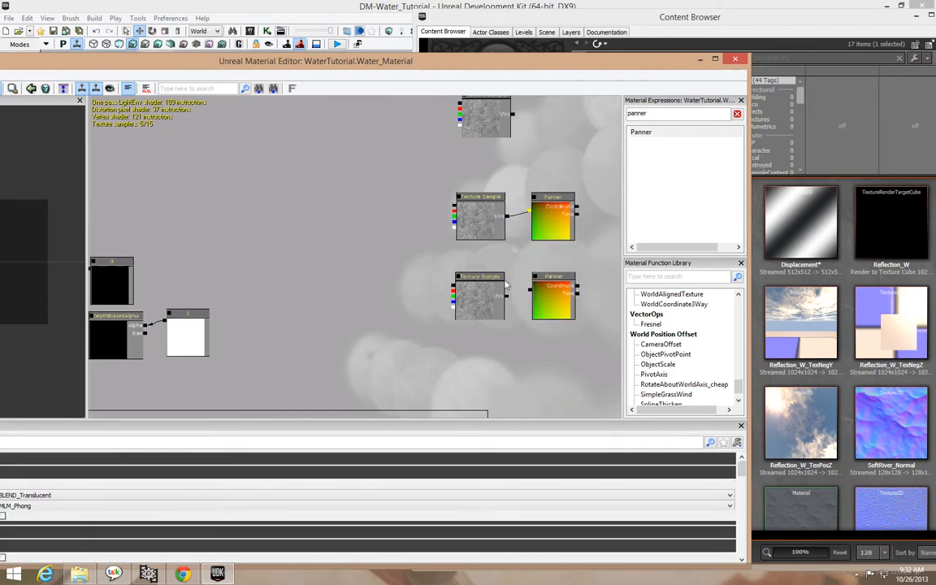
left_click_drag(507, 297, 531, 291)
Step: Maximize the material editor and set the upper Panner's Speed X to 0.0136 and Speed Y to 0.002
left_click(551, 228)
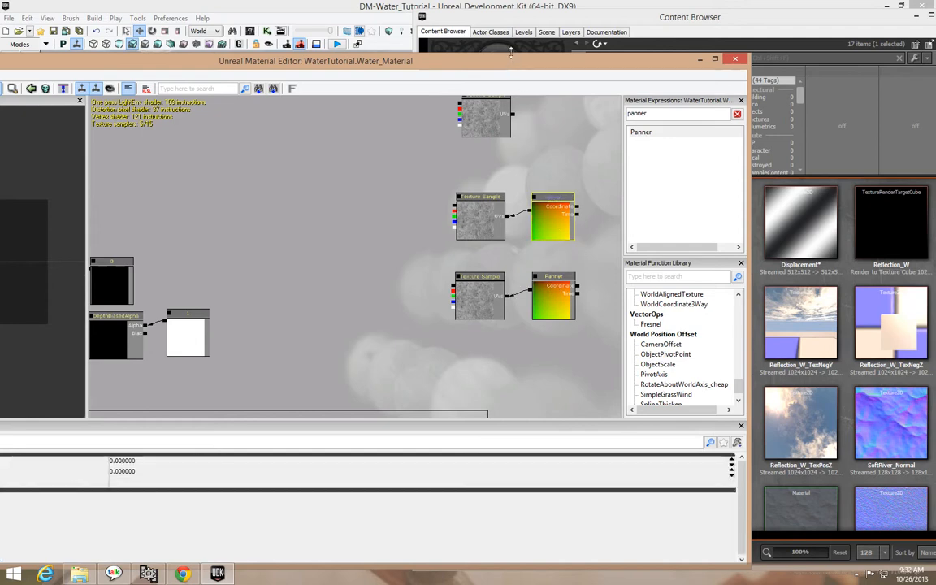
double_click(519, 62)
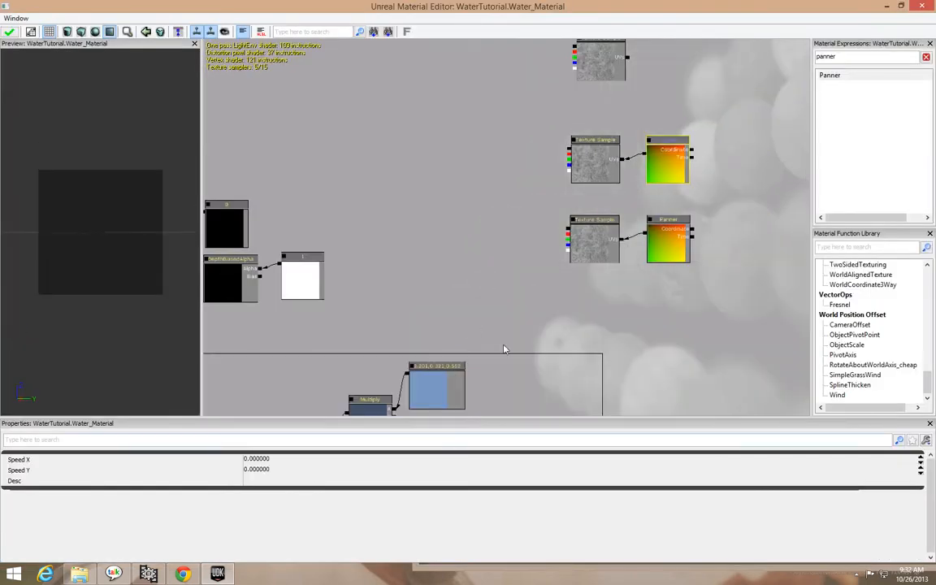
left_click(271, 461)
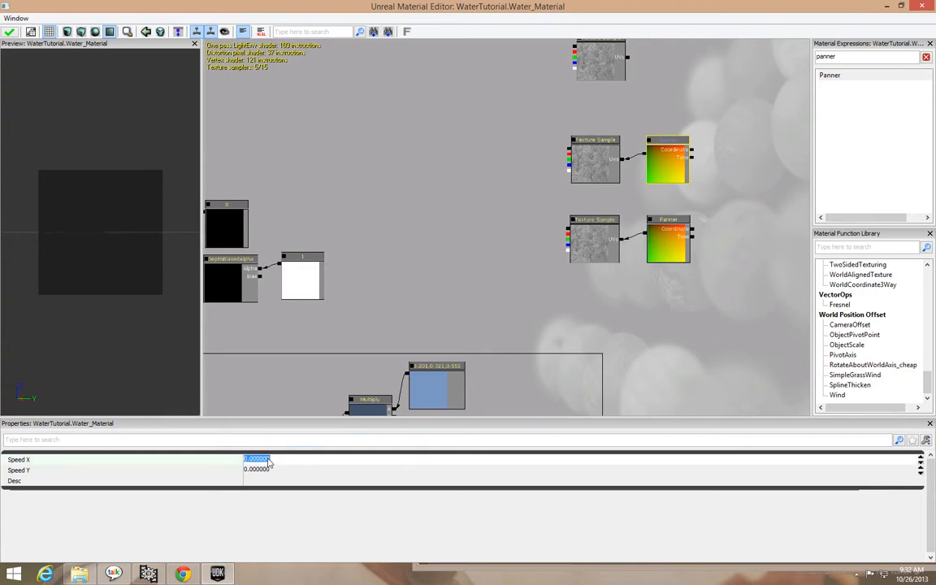
type(".0136")
key("Return")
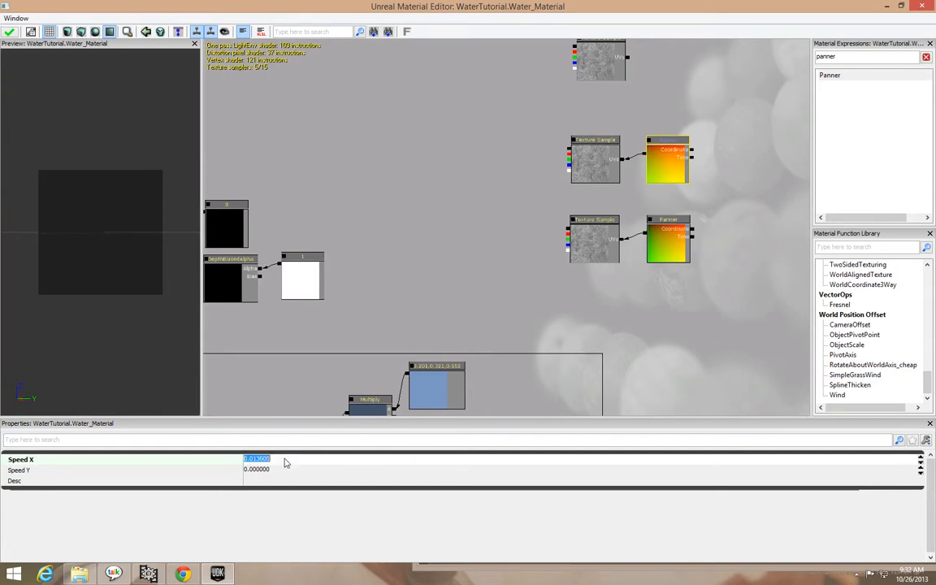
left_click(263, 471)
type(".002")
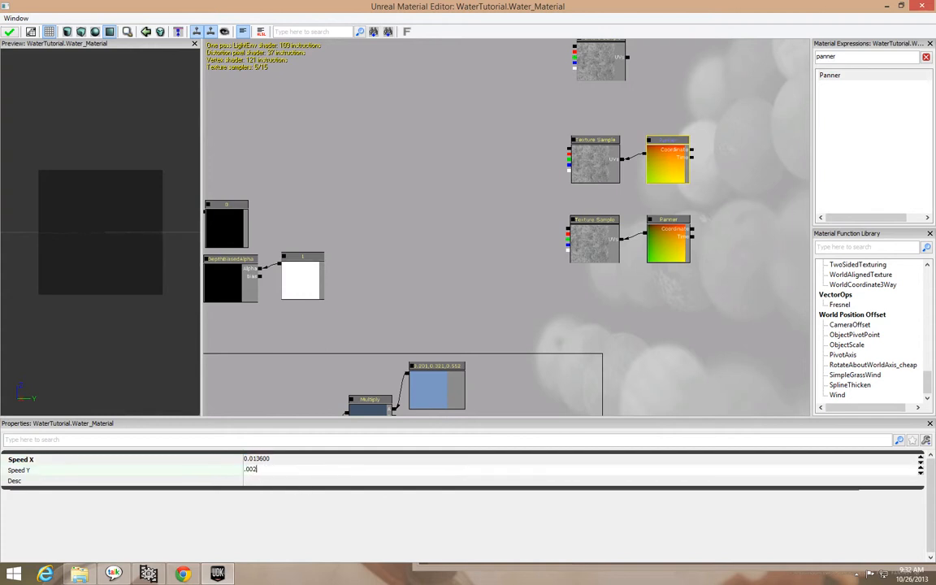
key("Return")
Step: Replace the lower Panner with a Rotator node connected to the lower Texture Sample's UVs input
left_click(681, 236)
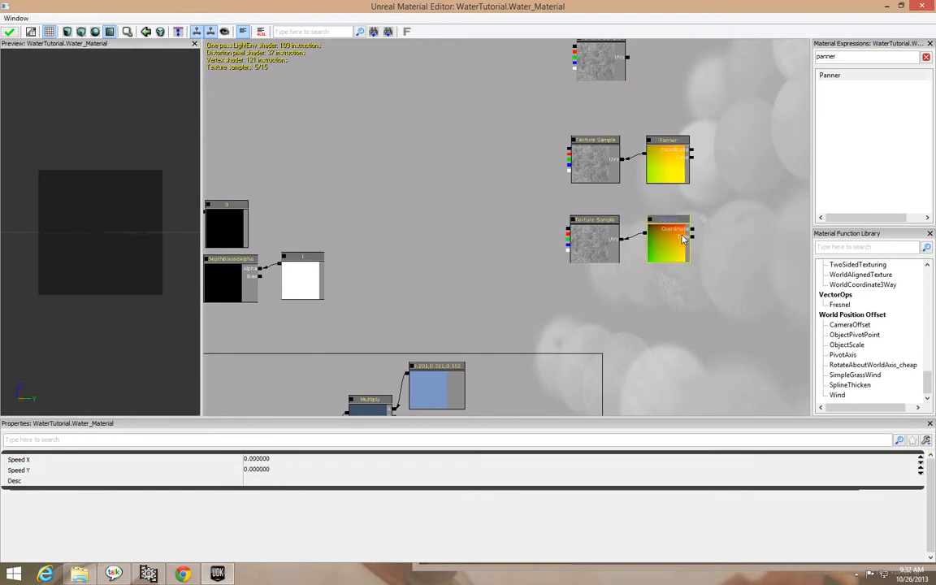
key("Delete")
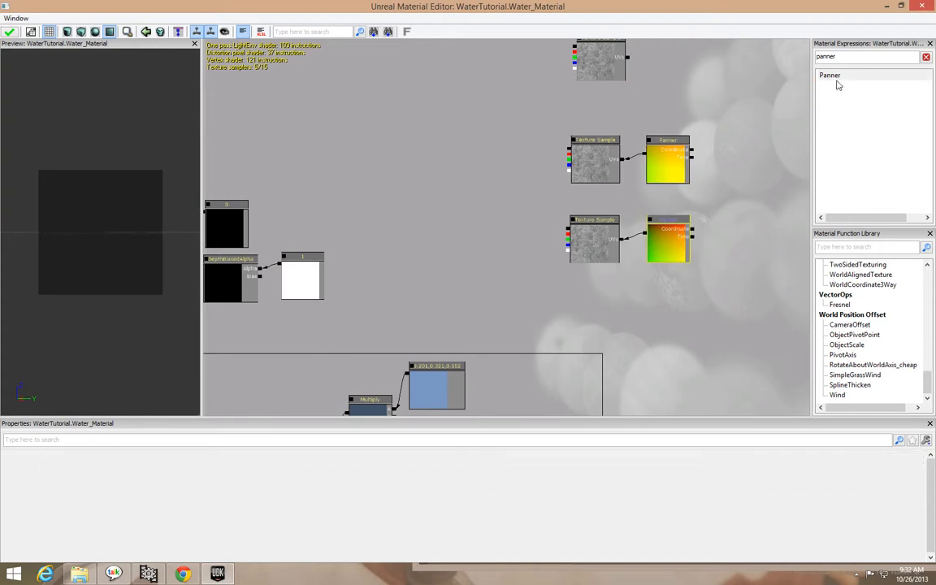
left_click_drag(851, 56, 775, 57)
type("rotat")
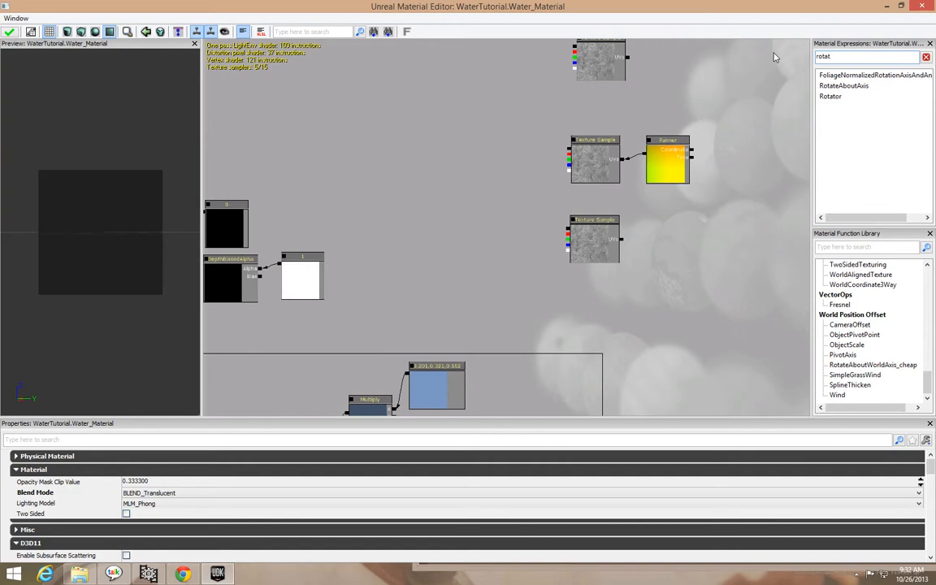
left_click_drag(830, 96, 623, 240)
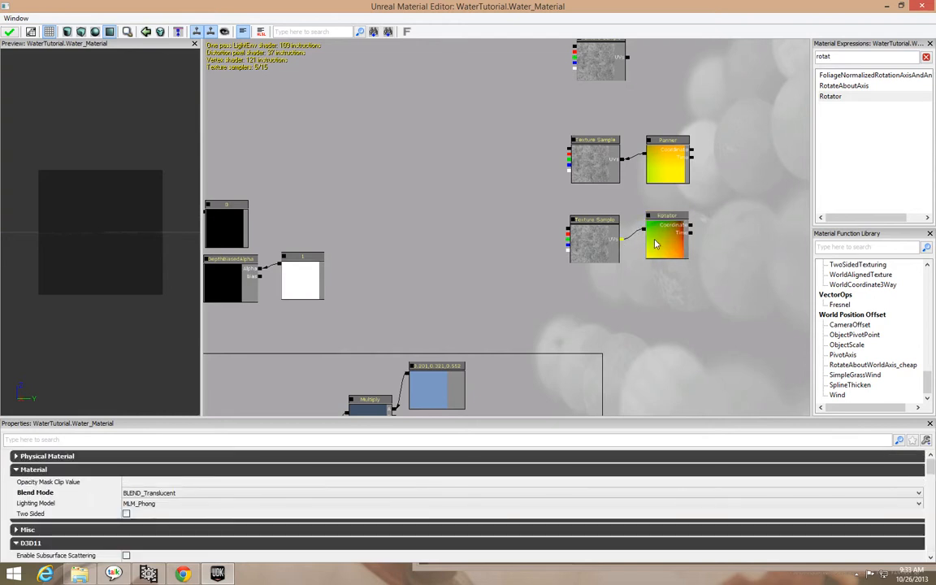
Step: Set the Rotator's Speed to 0.008
left_click(655, 241)
left_click(272, 480)
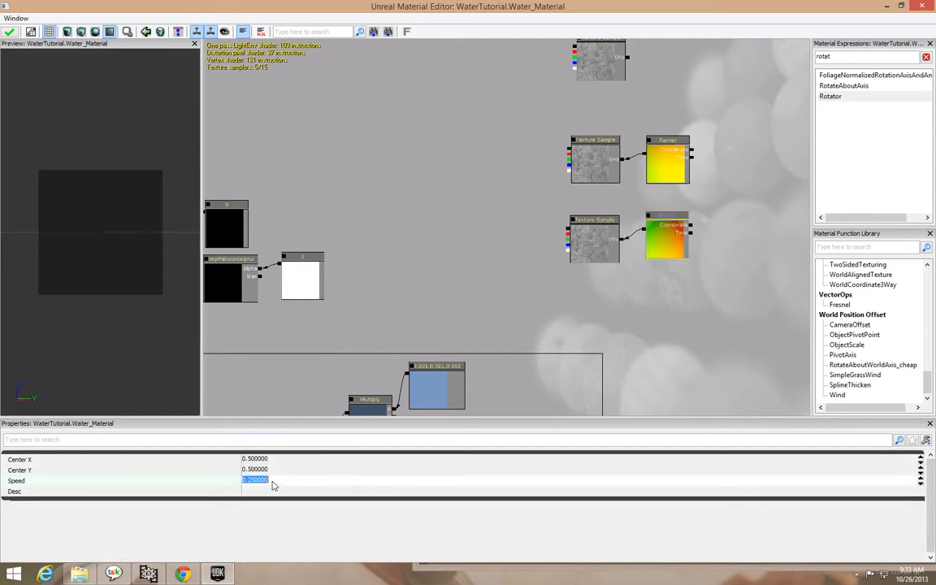
type(".008")
key("Return")
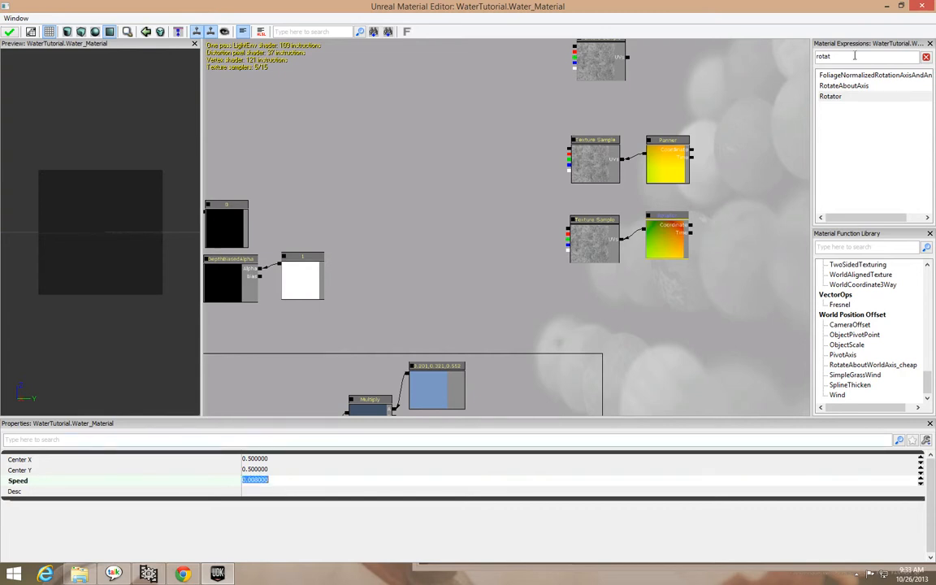
Step: Add two TextureCoordinate nodes and connect them to the Coordinate inputs of the Panner and the Rotator
left_click_drag(855, 56, 761, 52)
type("textu")
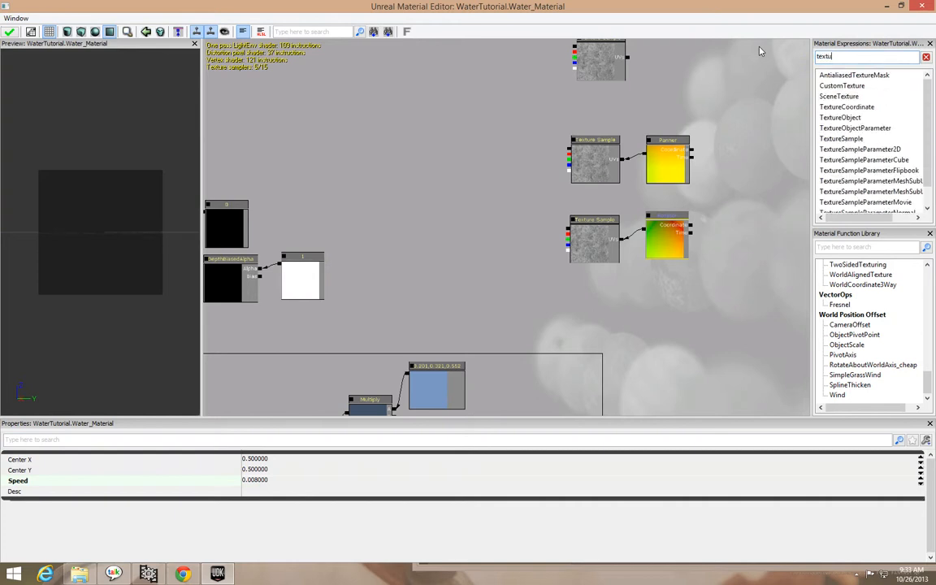
left_click_drag(827, 110, 812, 116)
left_click_drag(727, 162, 736, 236)
left_click_drag(591, 229, 601, 201)
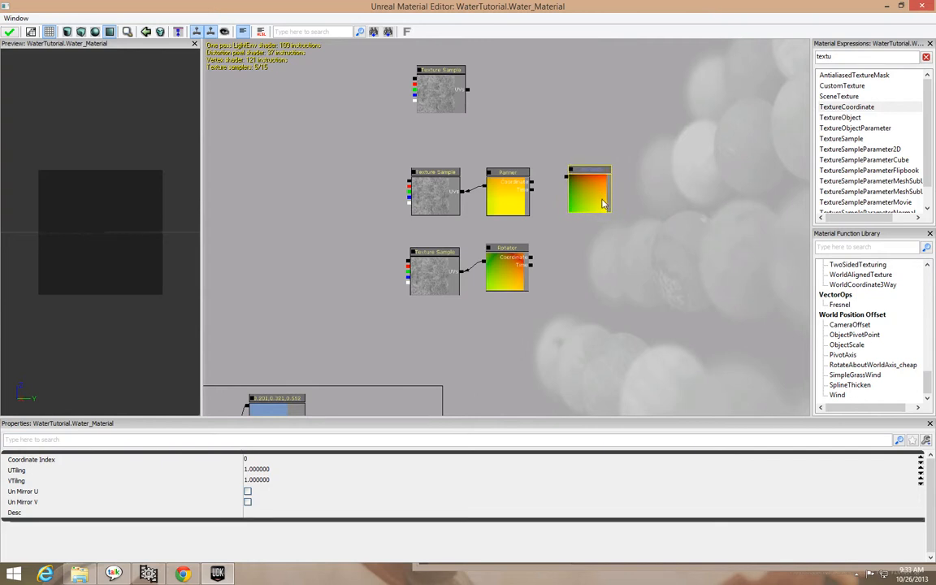
key("ctrl+w")
left_click_drag(596, 198, 592, 284)
left_click_drag(567, 182, 532, 181)
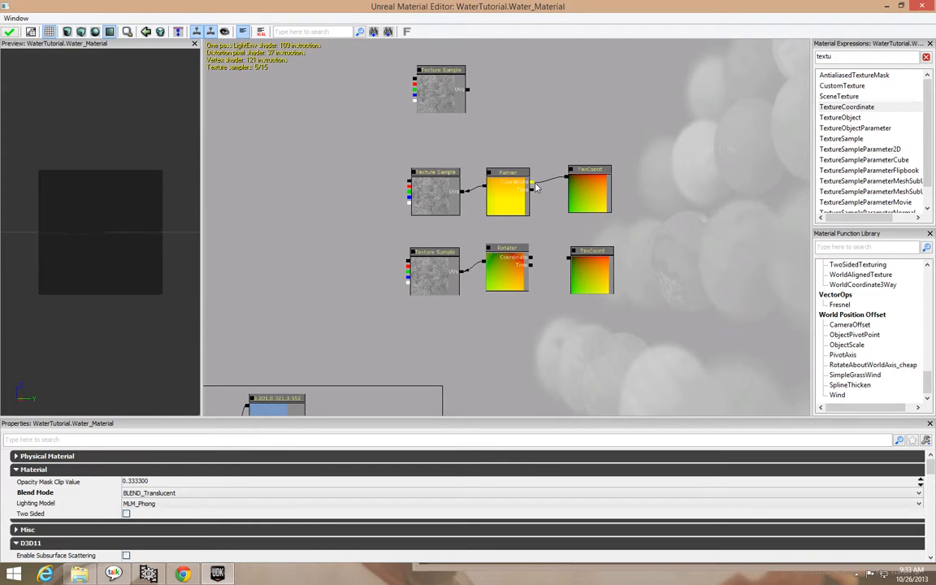
left_click_drag(567, 258, 532, 258)
Step: Set UTiling and VTiling to 2 on the TexCoord node feeding the Panner
left_click(590, 192)
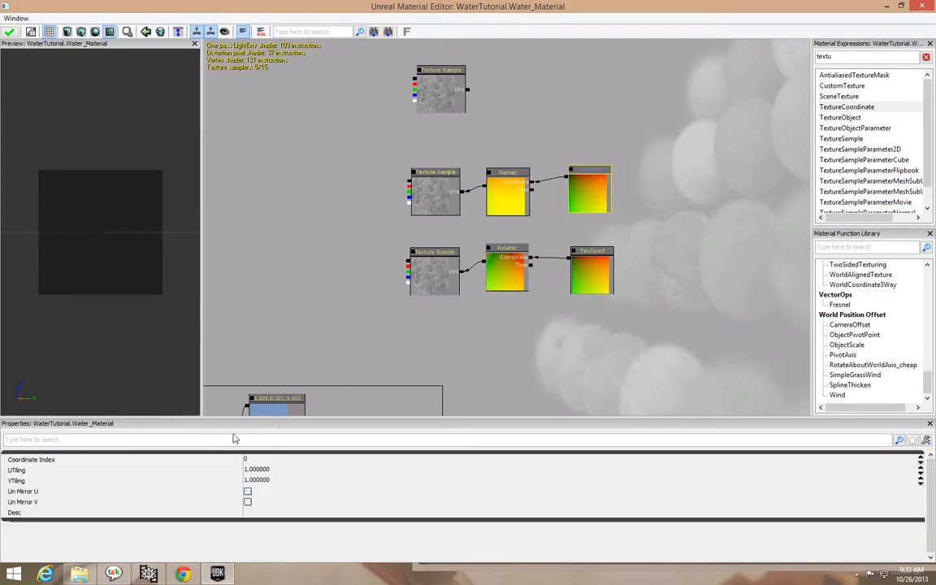
left_click(255, 470)
type("2")
key("Return")
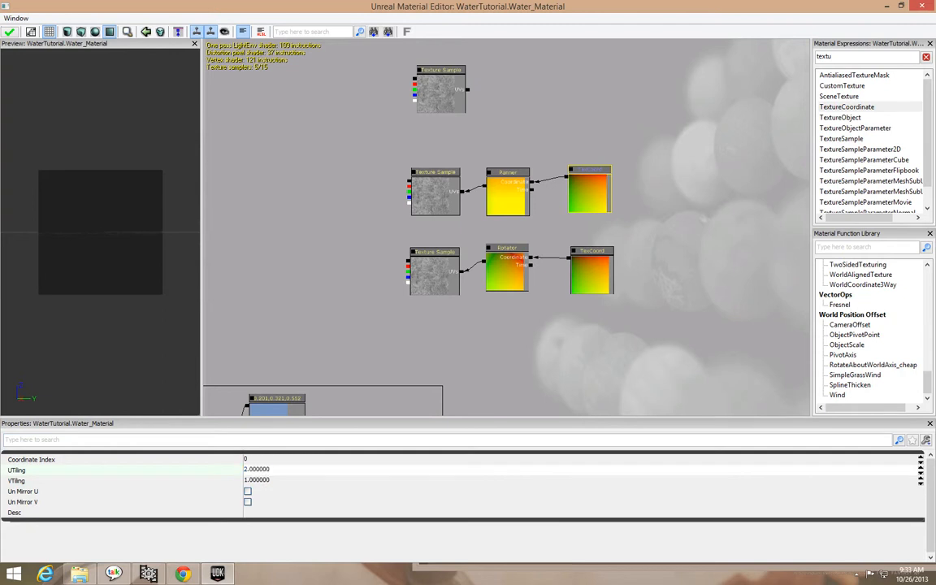
left_click(256, 481)
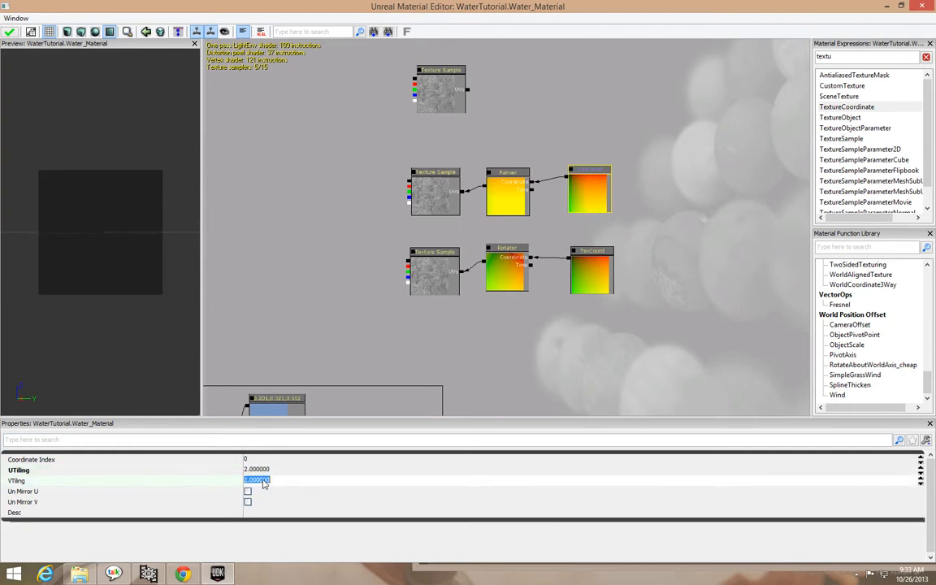
type("2")
key("Return")
Step: Set UTiling and VTiling to 2 on the TexCoord node feeding the Rotator
left_click(591, 266)
left_click(257, 470)
type("2")
key("Return")
left_click(257, 480)
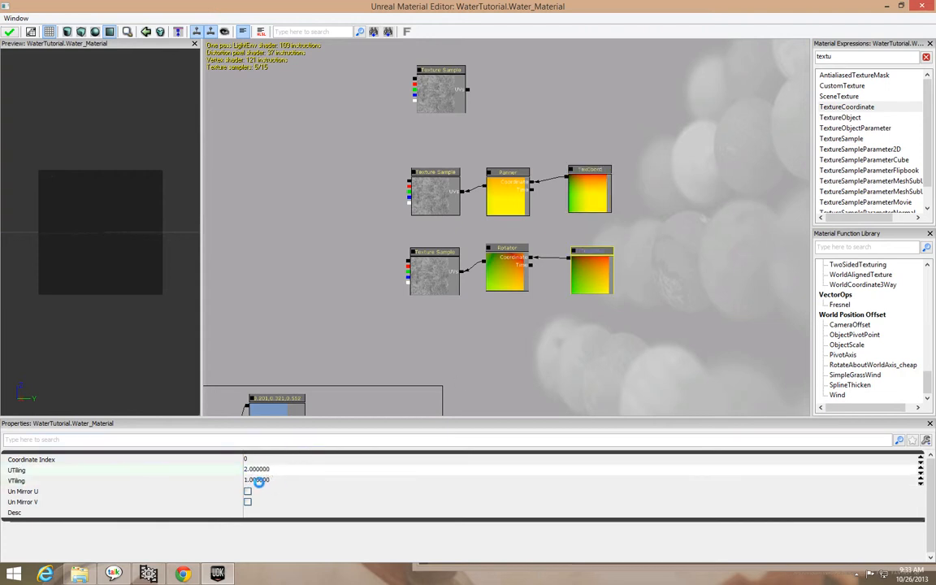
type("2")
key("Return")
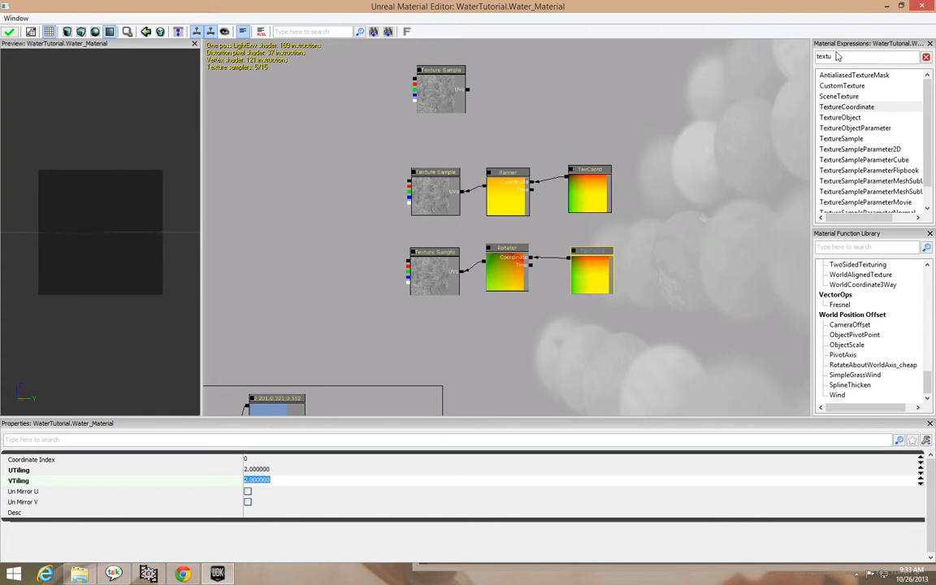
Step: Add a Time node and connect it to the Time inputs of the Panner and the Rotator
type("time")
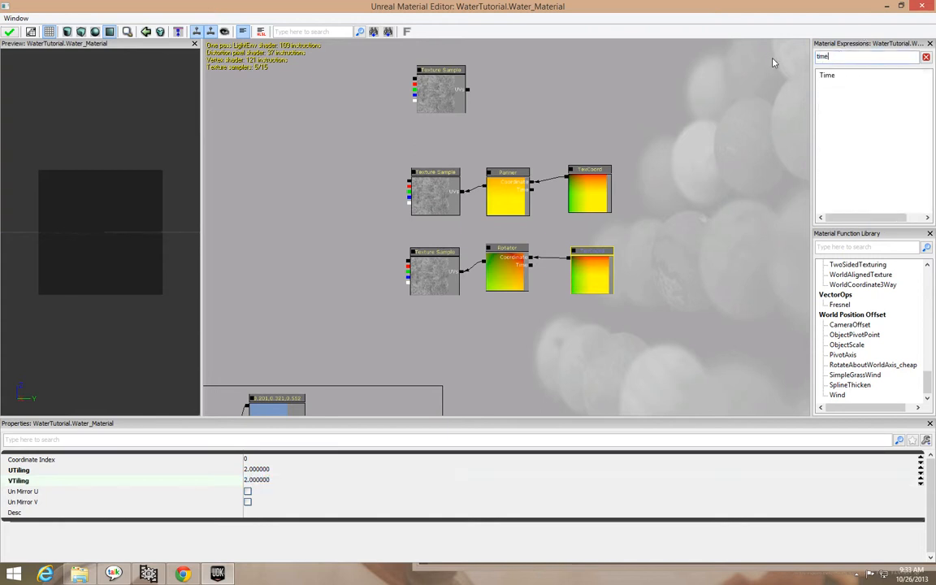
left_click_drag(827, 74, 795, 173)
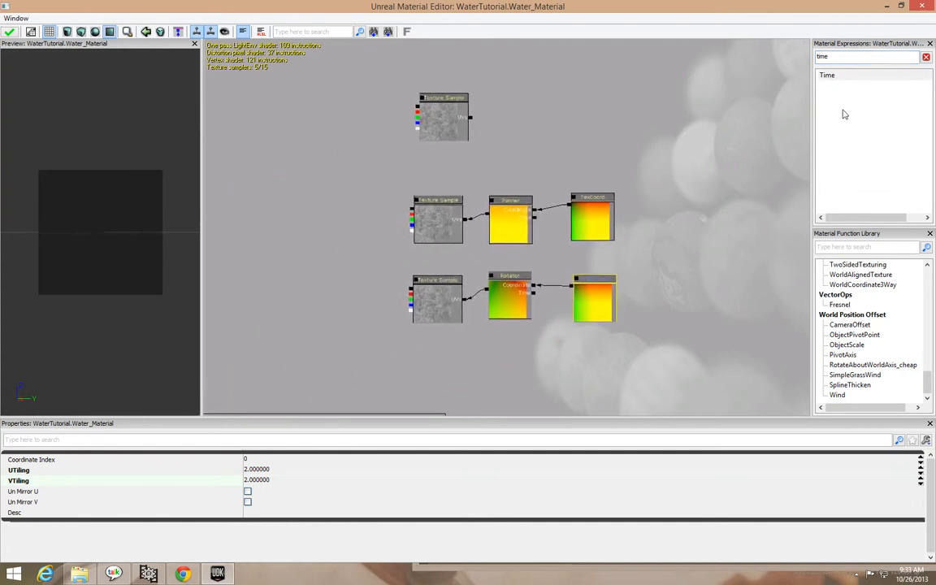
left_click_drag(829, 77, 535, 218)
left_click_drag(633, 246, 530, 292)
left_click(531, 294)
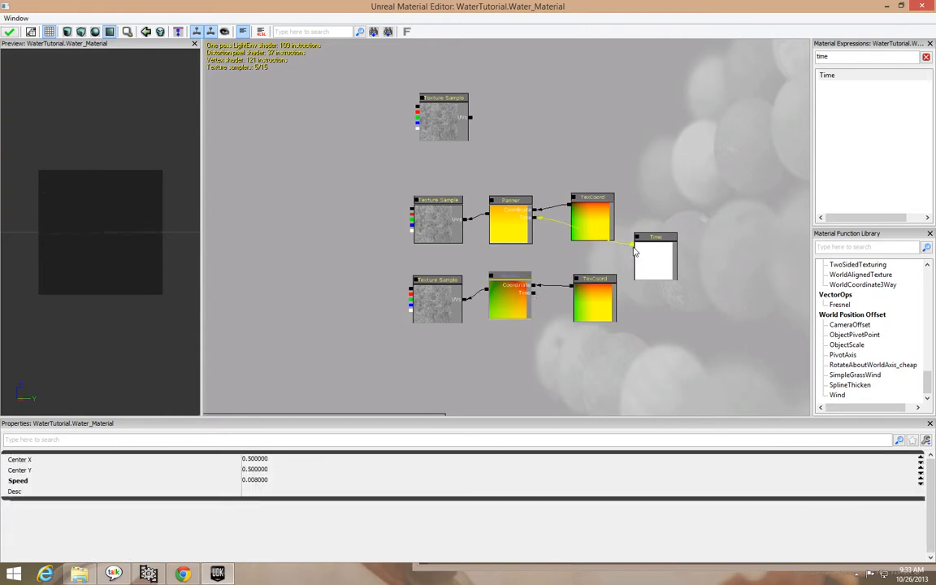
left_click_drag(636, 252, 534, 293)
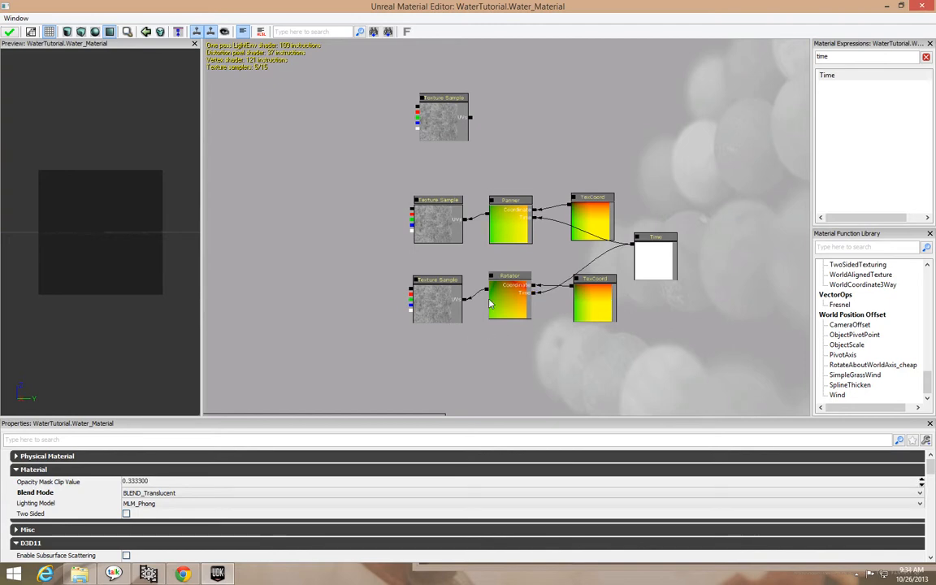
Step: Move the Panner branch with its Texture Sample and TexCoord upward, and add a Constant node below that Texture Sample
left_click_drag(416, 191, 587, 171, "ctrl+alt")
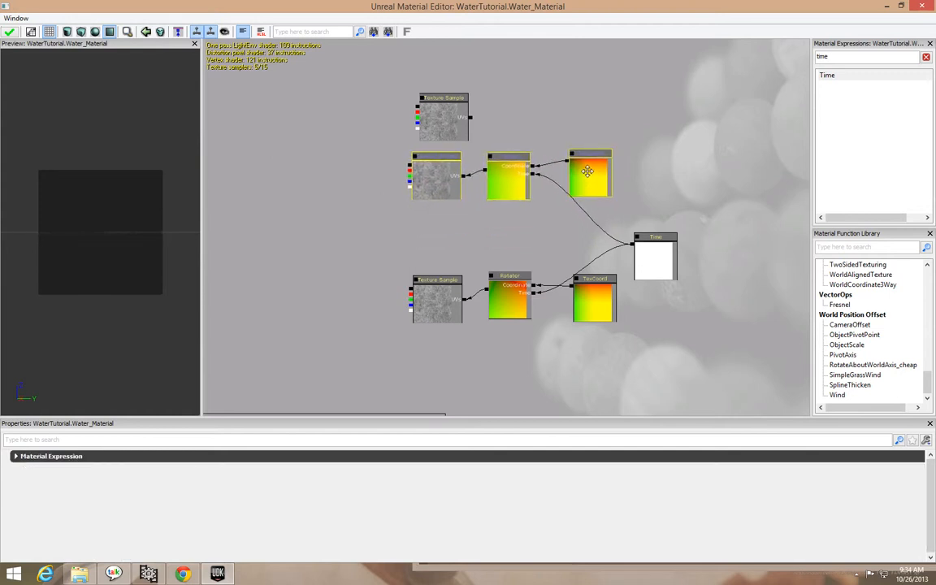
left_click(431, 256)
left_click(433, 239)
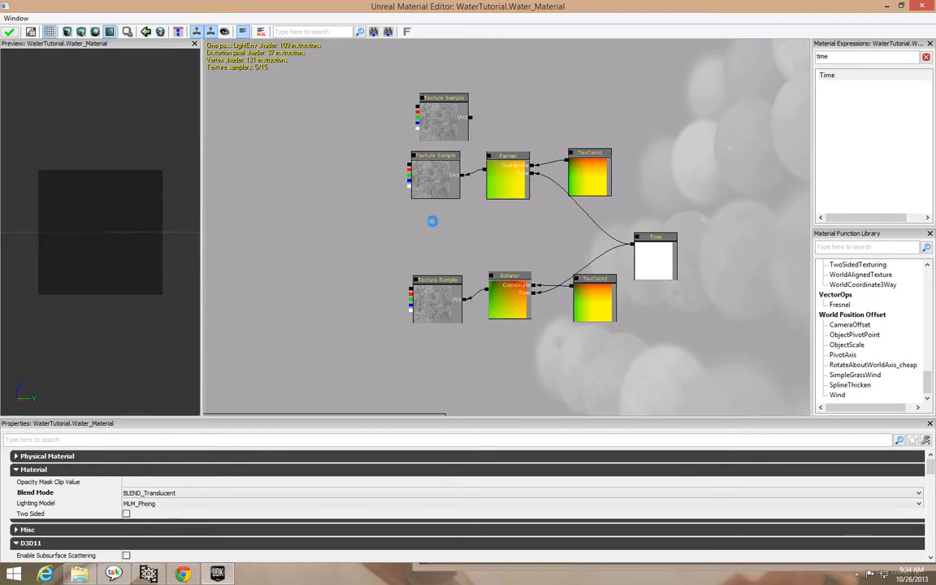
left_click_drag(452, 251, 427, 224)
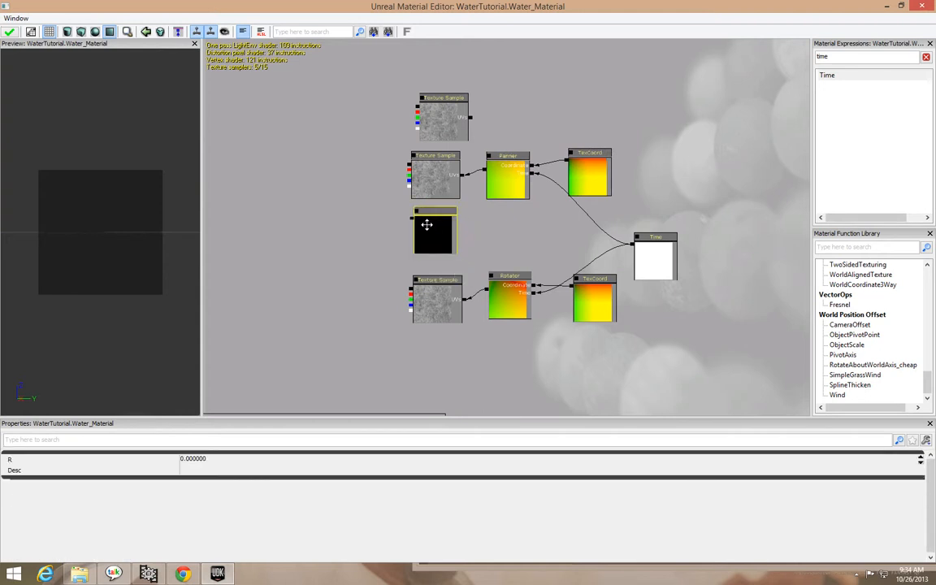
Step: Duplicate the Constant below the Rotator's Texture Sample, and set R to 2 on the Constant below the Panner's Texture Sample
key("ctrl+c")
key("ctrl+v")
left_click_drag(446, 236, 433, 341)
left_click(433, 235)
left_click_drag(436, 233, 431, 230)
left_click(264, 464)
type("2")
key("Return")
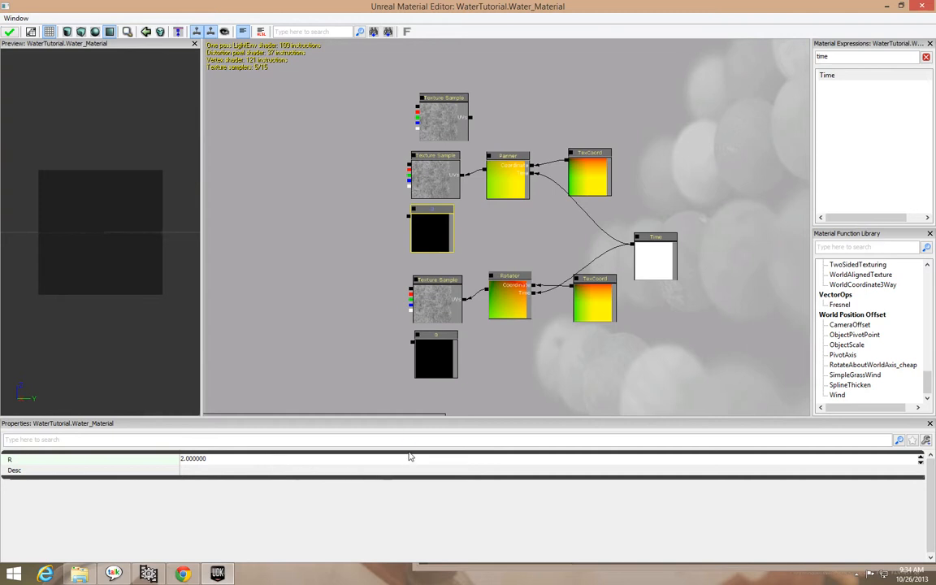
Step: Try to set R to 5 on the Constant below the Rotator's Texture Sample
left_click(435, 357)
left_click(199, 460)
type("5")
key("Return")
left_click(208, 467)
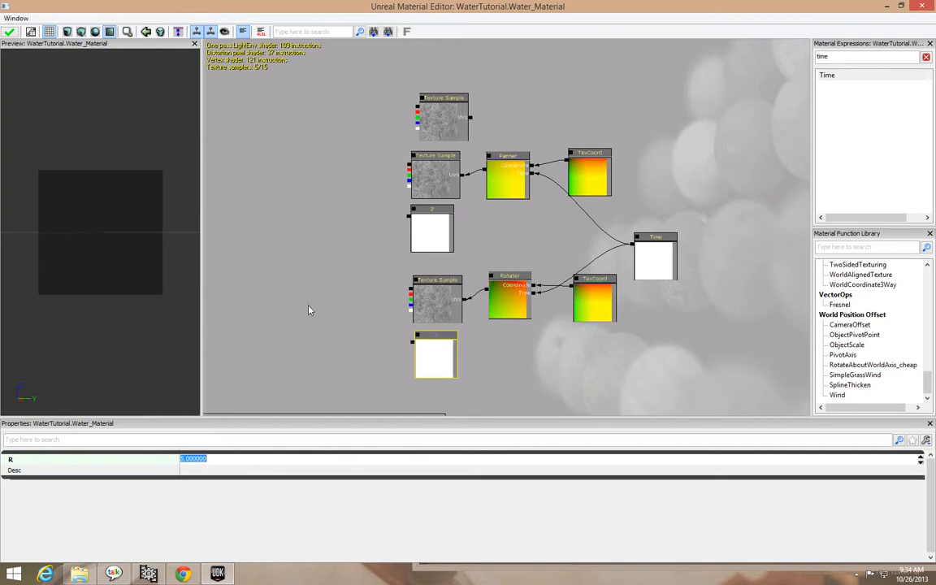
type("m")
left_click_drag(309, 295, 337, 307)
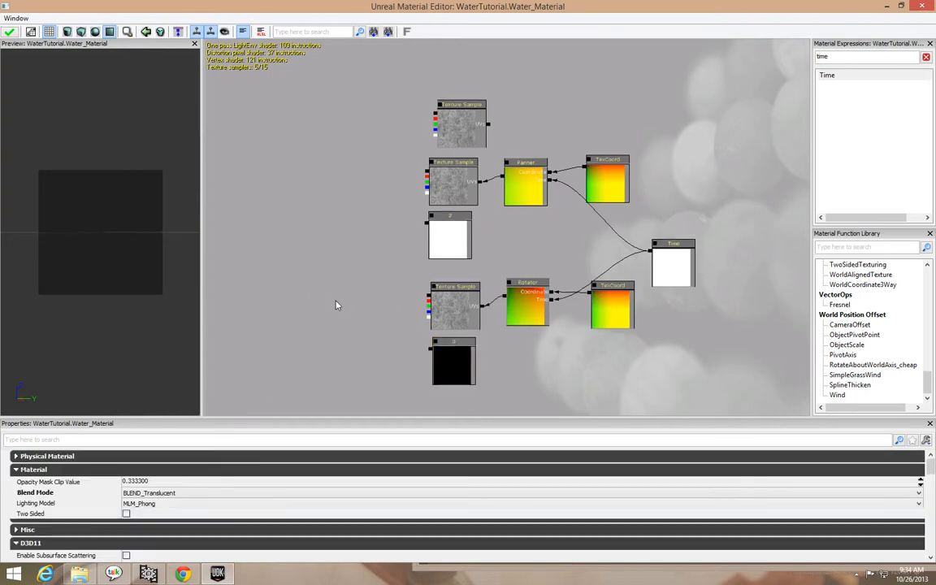
Step: Set R to 5 on the lower Constant in the Rotator branch
left_click(452, 362)
left_click(207, 460)
type("5")
key("Return")
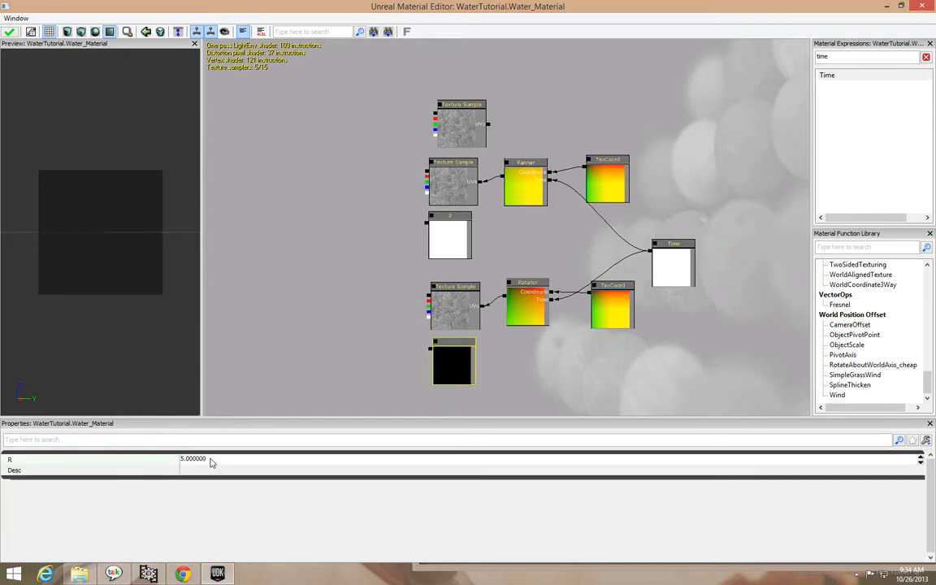
left_click(330, 338)
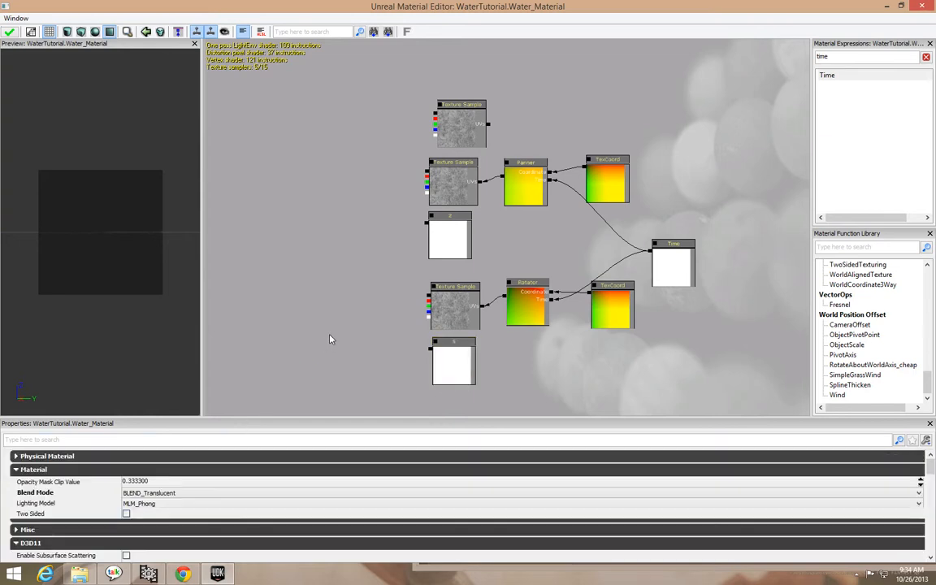
Step: Add a Multiply node and connect the Rotator's Texture Sample to A and the 5 Constant to B
left_click(344, 323)
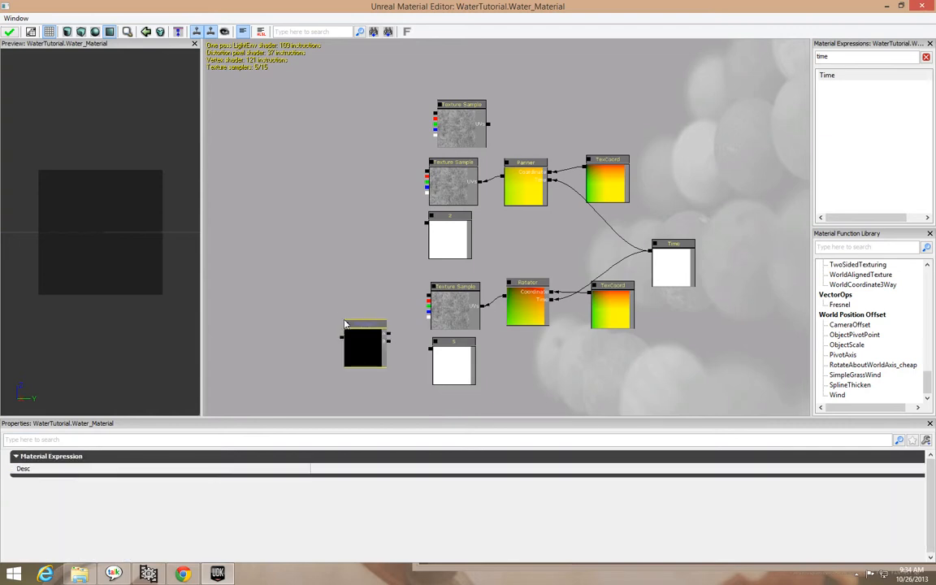
left_click(397, 334)
left_click(382, 335)
mouse_move(371, 338)
left_mouse_down("ctrl")
mouse_move(395, 311)
mouse_move(371, 334)
left_mouse_up("ctrl")
left_click(398, 317)
left_click_drag(428, 301, 390, 341)
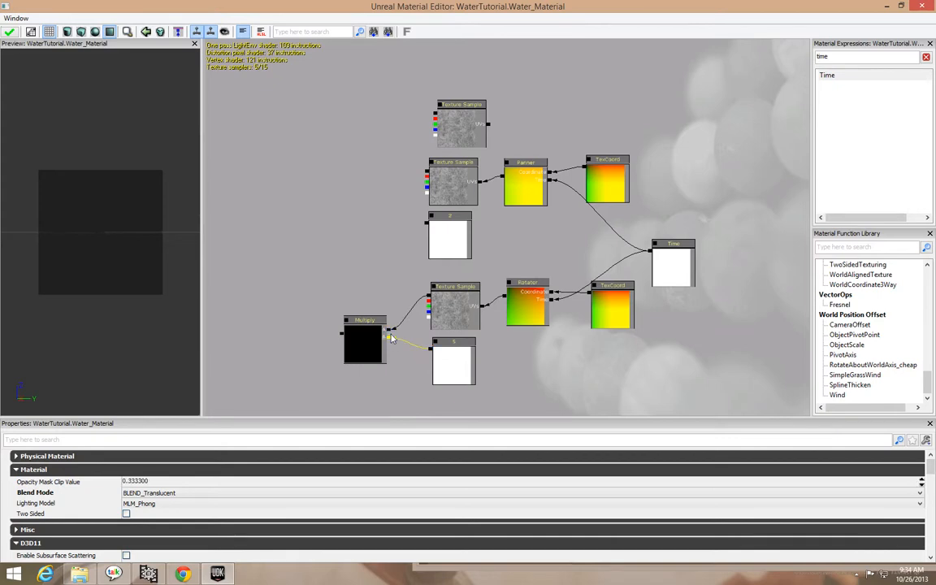
Step: Duplicate the Multiply node into the Panner branch and connect that branch's Texture Sample and the 2 Constant to it
left_click(362, 344)
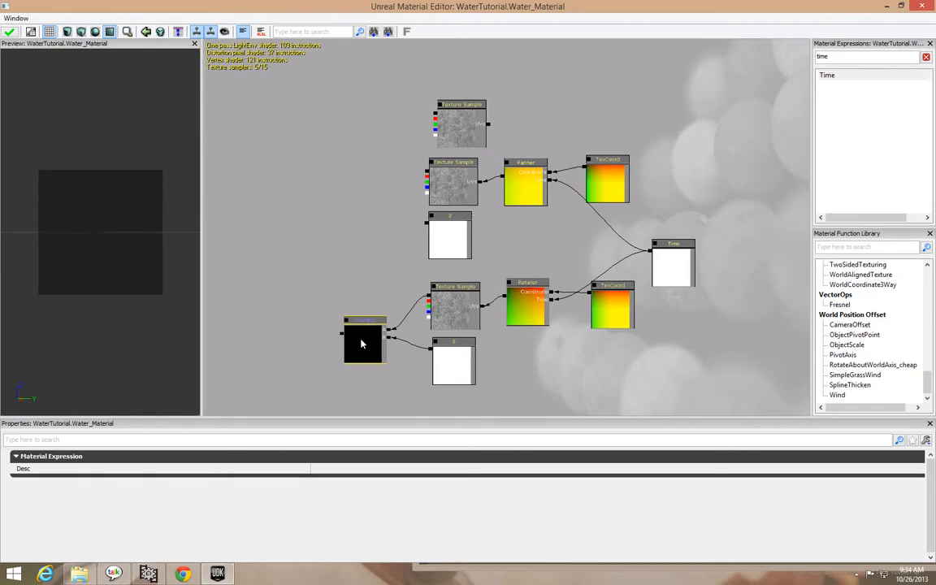
key("ctrl+c")
key("ctrl+v")
left_click_drag(364, 332, 366, 107)
left_click_drag(428, 170, 388, 206)
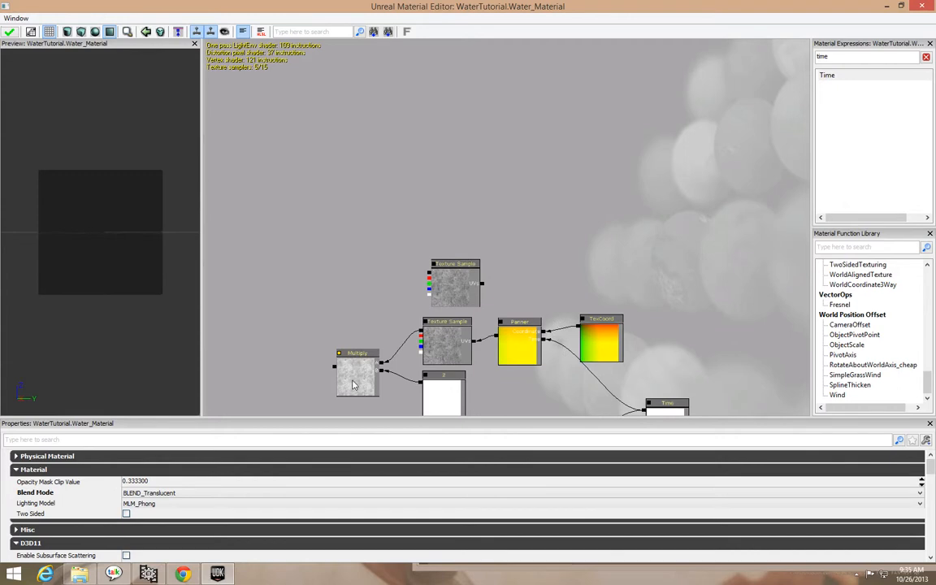
Step: Add a third Multiply node and connect the outputs of the Panner and Rotator branch Multiply nodes to its A and B
left_click_drag(314, 333, 355, 206)
left_click(383, 354)
left_click_drag(322, 342, 397, 318)
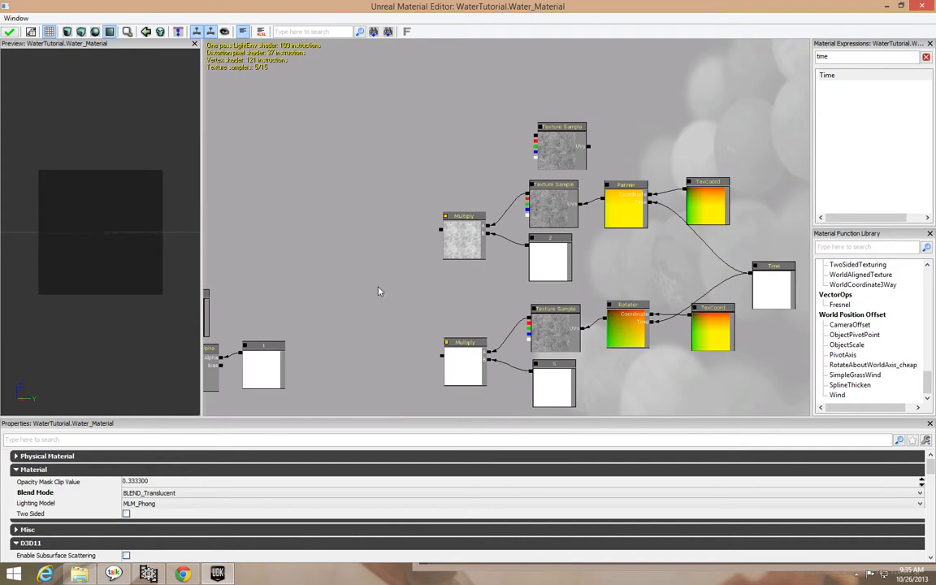
left_click(376, 290)
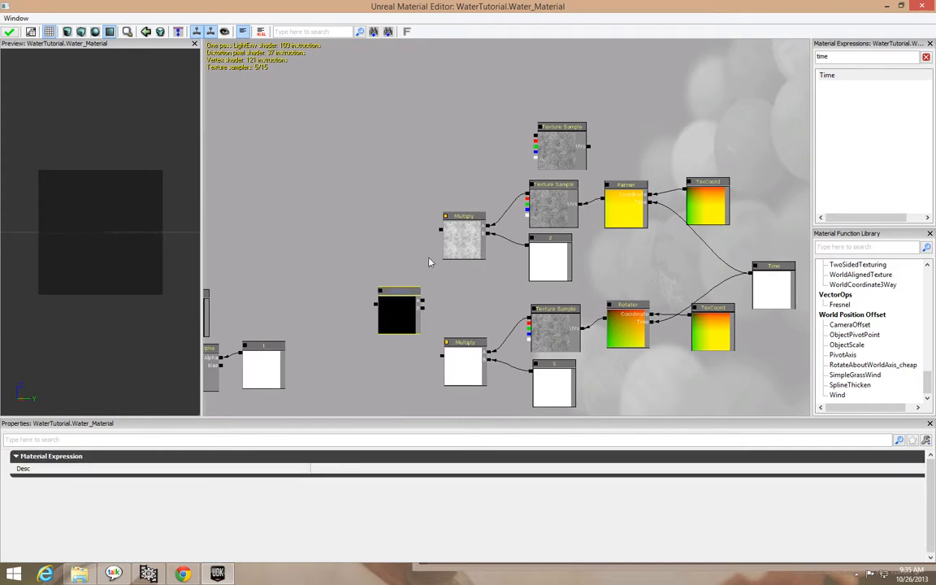
left_click_drag(440, 230, 422, 303)
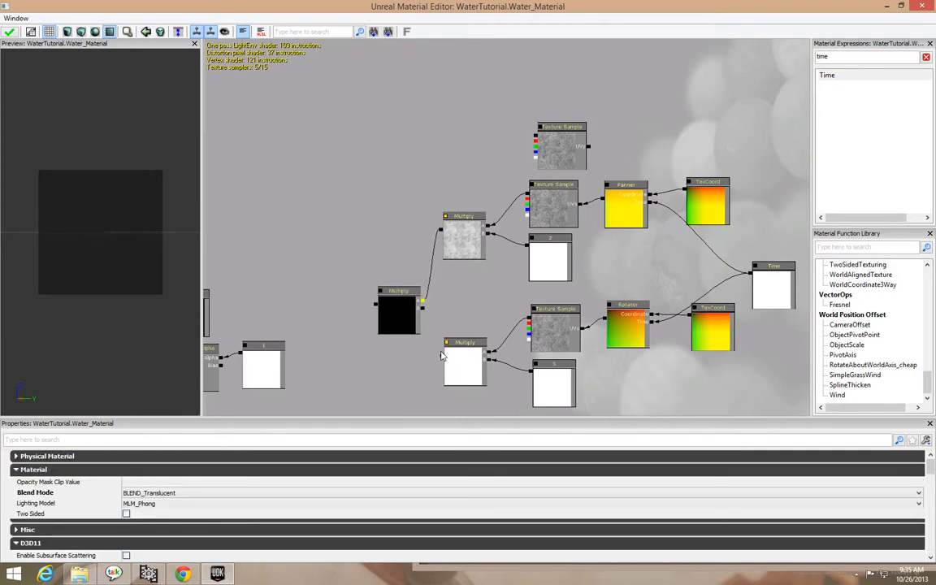
left_click_drag(441, 356, 423, 309)
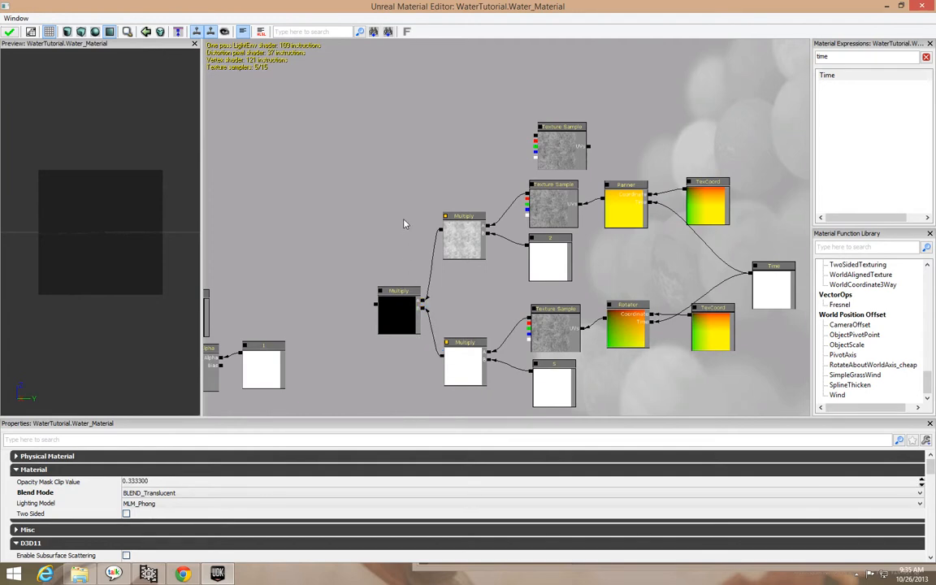
Step: Move the connected Panner and Rotator branches with their Multiply nodes to the right to free up space
left_click_drag(586, 339, 498, 218)
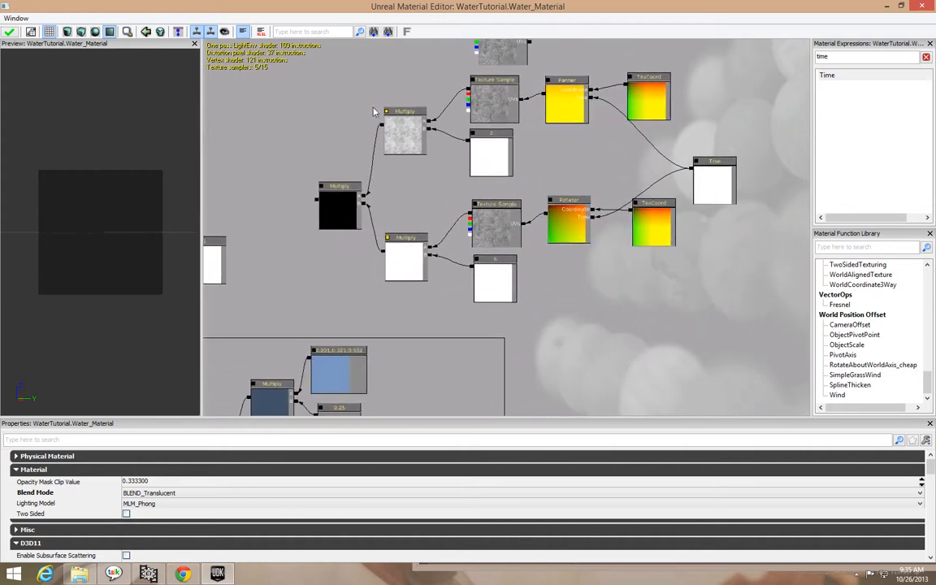
left_click_drag(319, 77, 794, 204, "ctrl+alt")
left_click(412, 237)
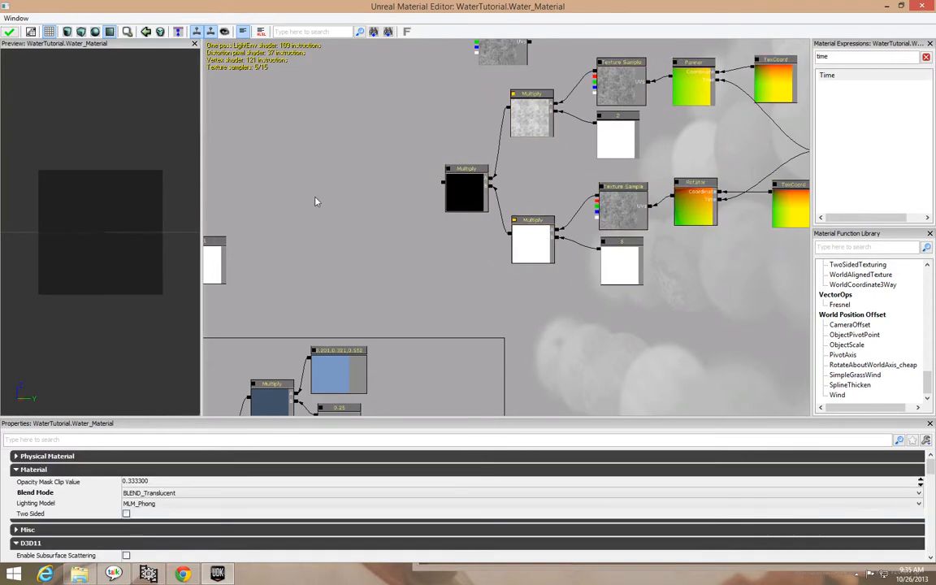
Step: Add another Multiply node and a Constant, and connect the combined Multiply to its A and the Constant to its B
left_click(348, 195)
left_click_drag(371, 214, 439, 136)
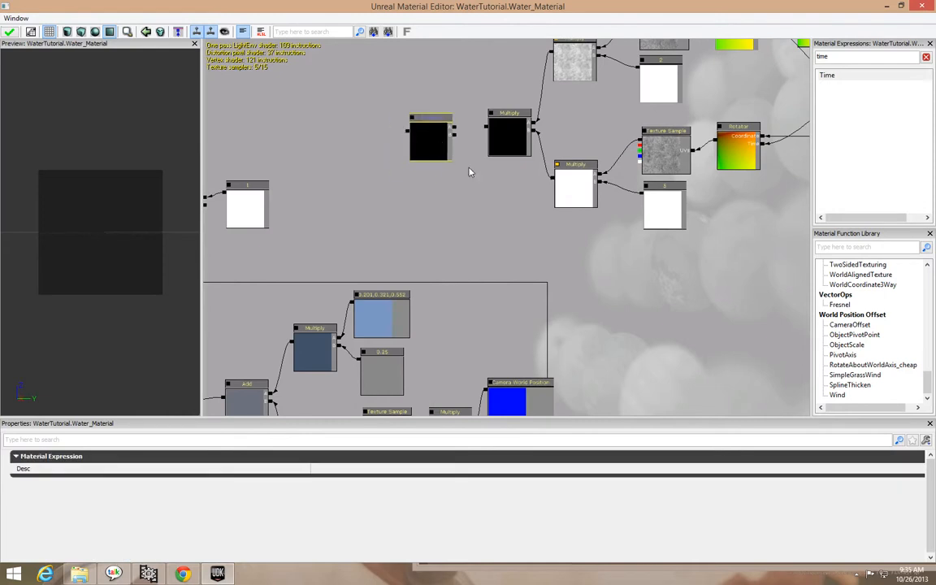
left_click(499, 194)
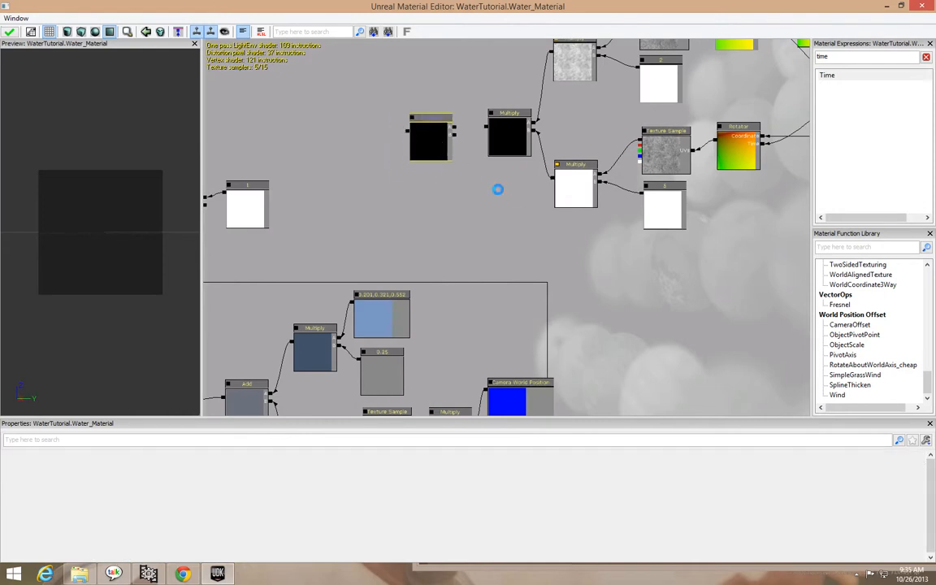
left_click(498, 189)
left_click_drag(454, 131, 486, 128)
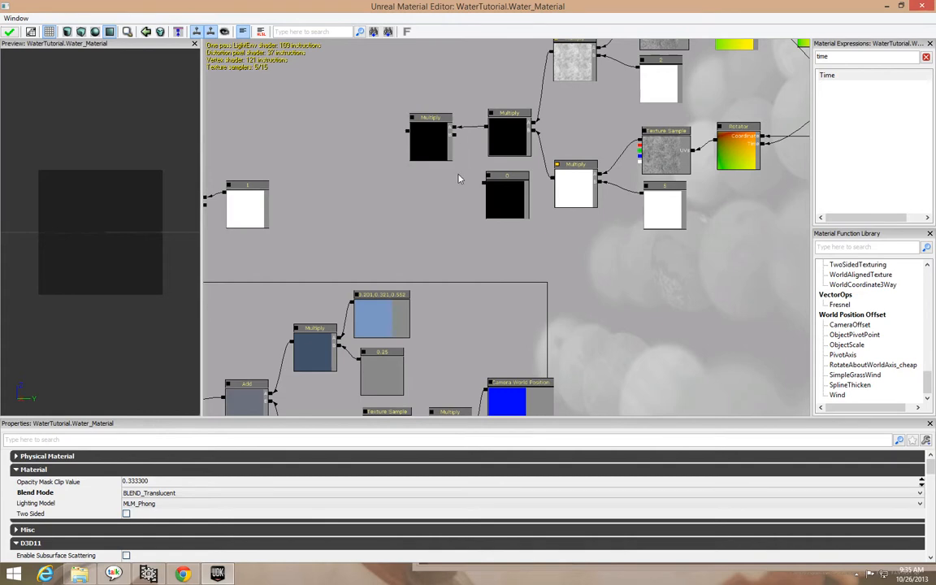
left_click_drag(455, 134, 485, 183)
Step: Set R to 0.5 on the Constant feeding the final Multiply
left_click(491, 214)
left_click(226, 460)
type("0.5")
key("Return")
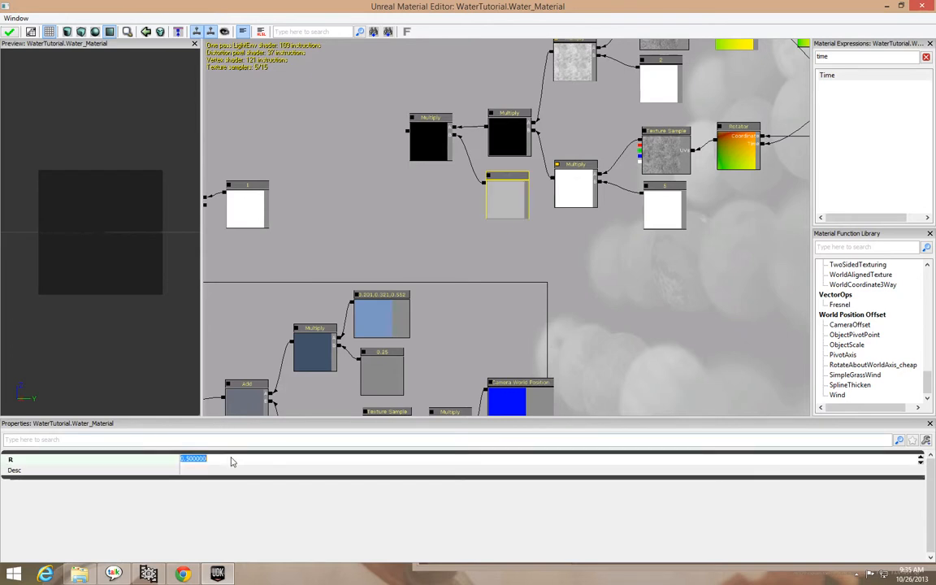
Step: Move the unconnected Bubbles_Diffuse Texture Sample upward, clear of the Multiply network
left_click_drag(354, 160, 655, 265)
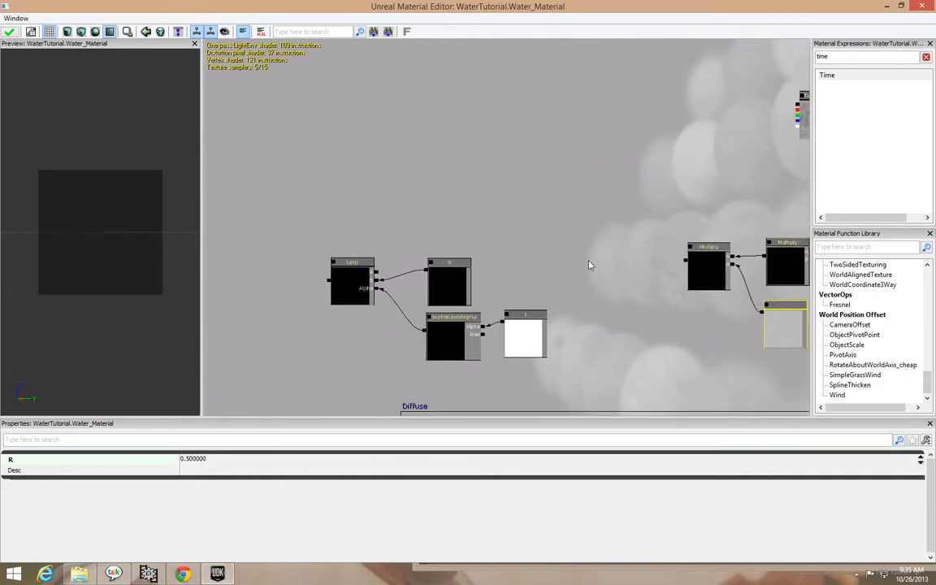
left_click_drag(601, 288, 434, 349)
left_click(655, 187)
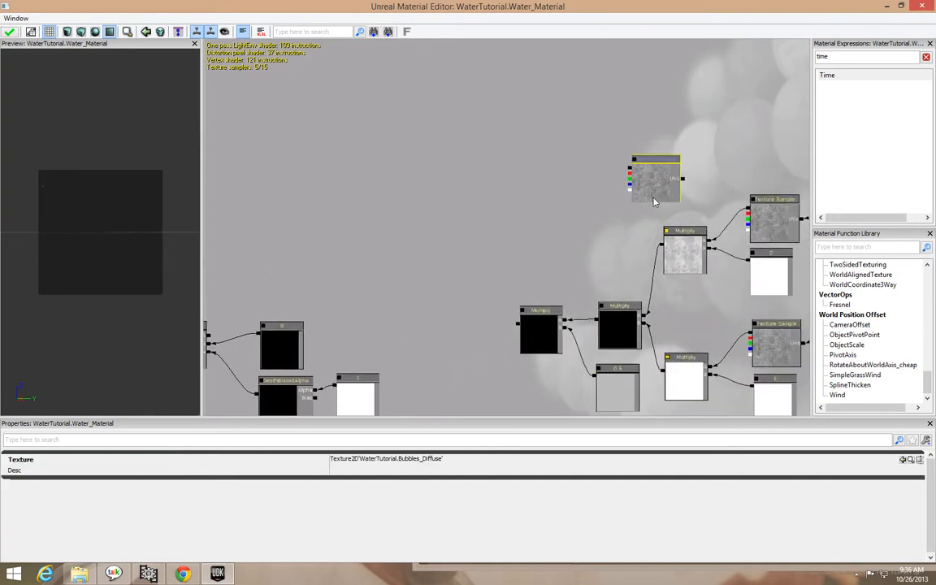
left_click_drag(654, 202, 671, 92)
left_click_drag(686, 127, 643, 165)
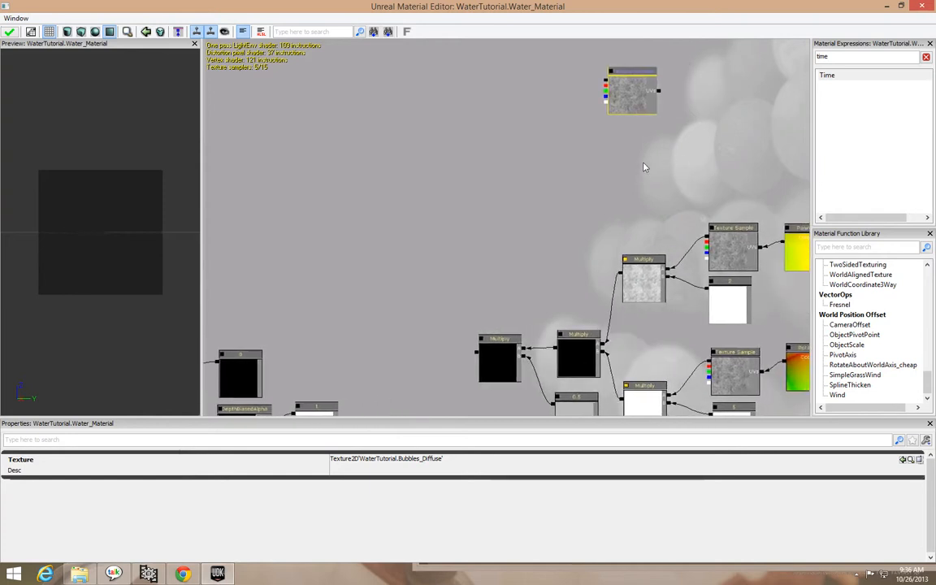
Step: Place an Add node beside the unconnected Texture Sample and connect its output to the sample's UVs
left_click(700, 104)
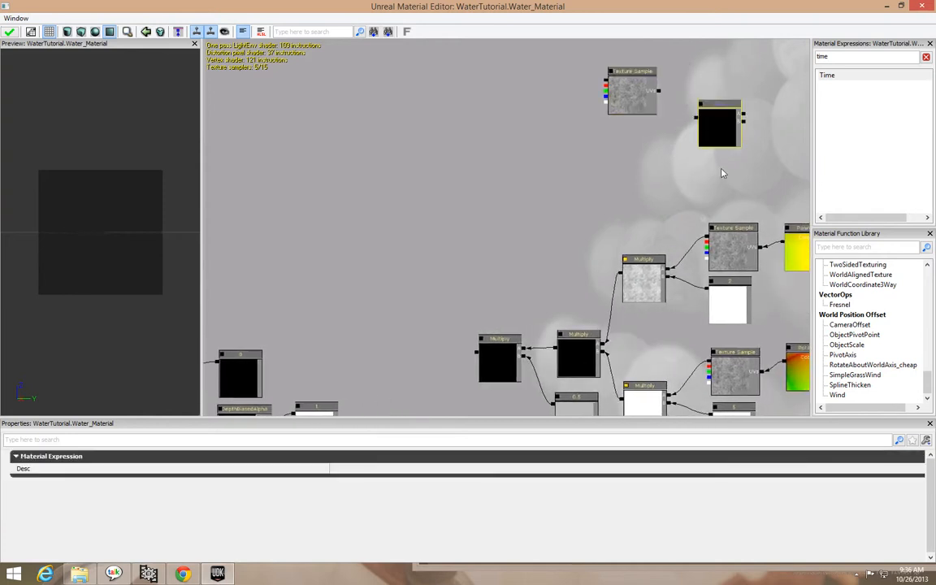
left_click_drag(723, 173, 611, 248)
left_click_drag(617, 208, 547, 179)
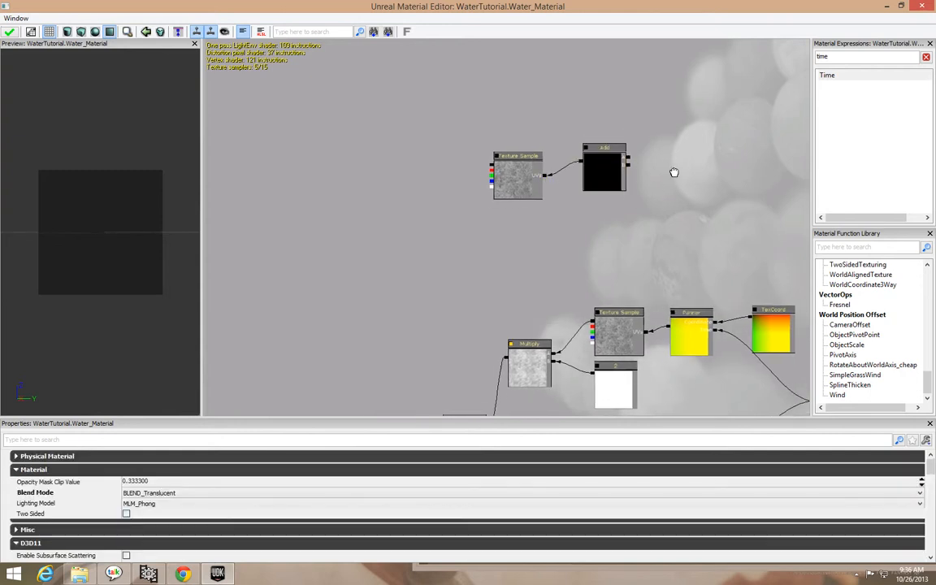
left_click_drag(646, 199, 642, 206)
Step: Place a Multiply node and a Panner beside the Add node, and connect them to its A and B respectively
left_click(660, 120)
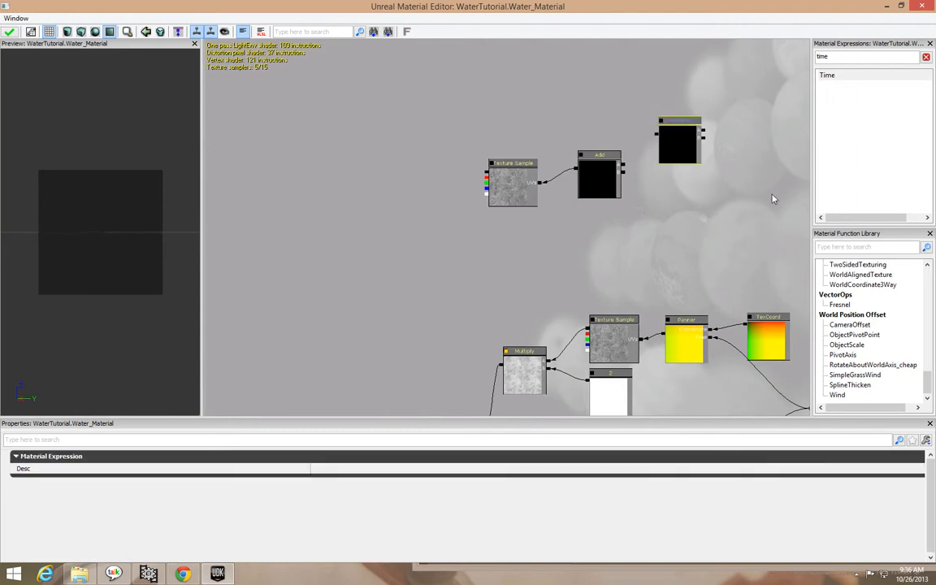
left_click_drag(840, 58, 698, 61)
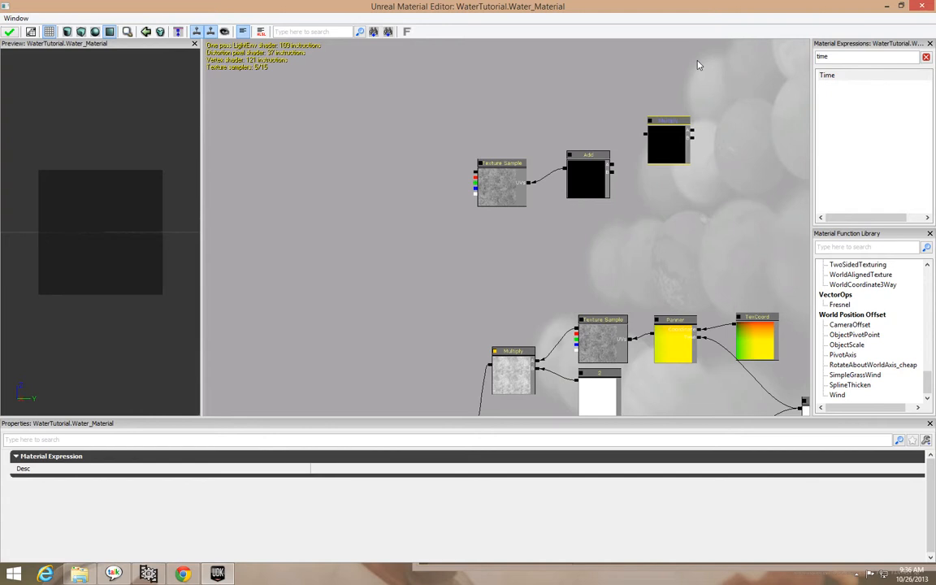
left_click_drag(768, 54, 756, 56)
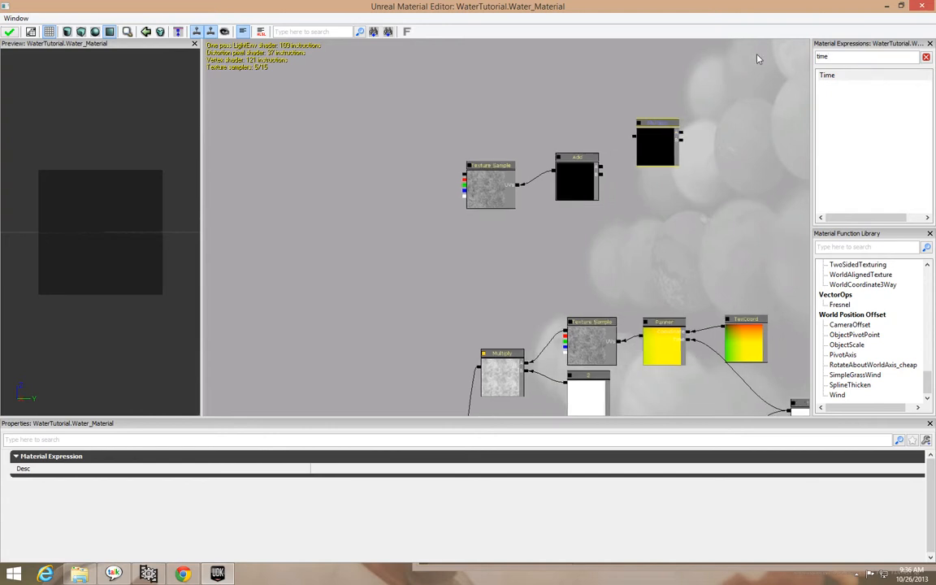
left_click(852, 55)
type("panner")
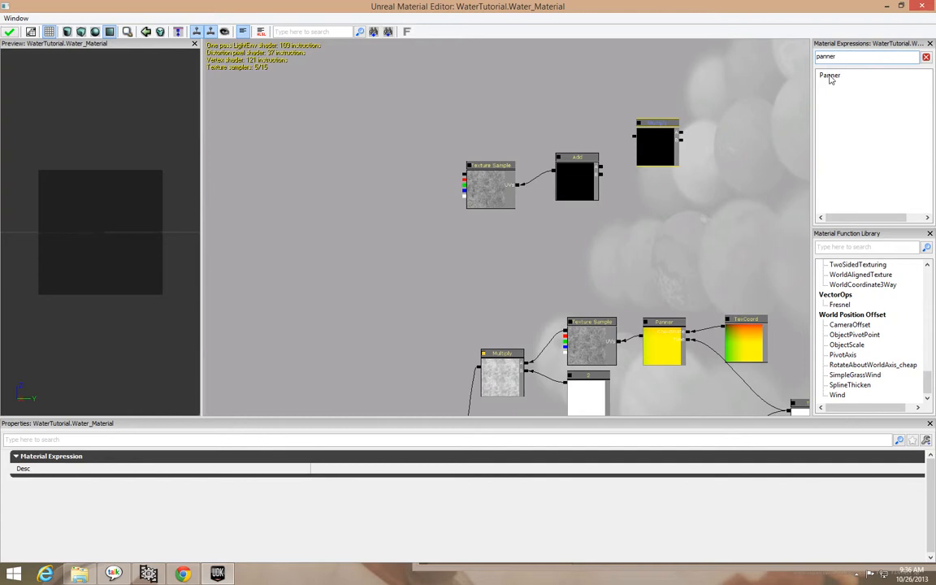
left_click(668, 195)
left_click_drag(836, 80, 813, 105)
left_click_drag(711, 208, 640, 215)
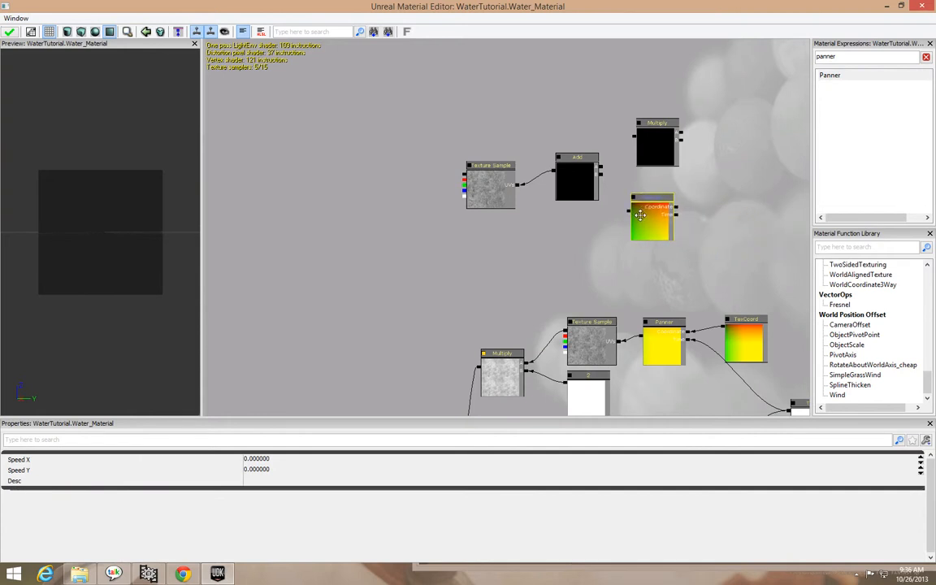
left_click_drag(661, 146, 601, 168)
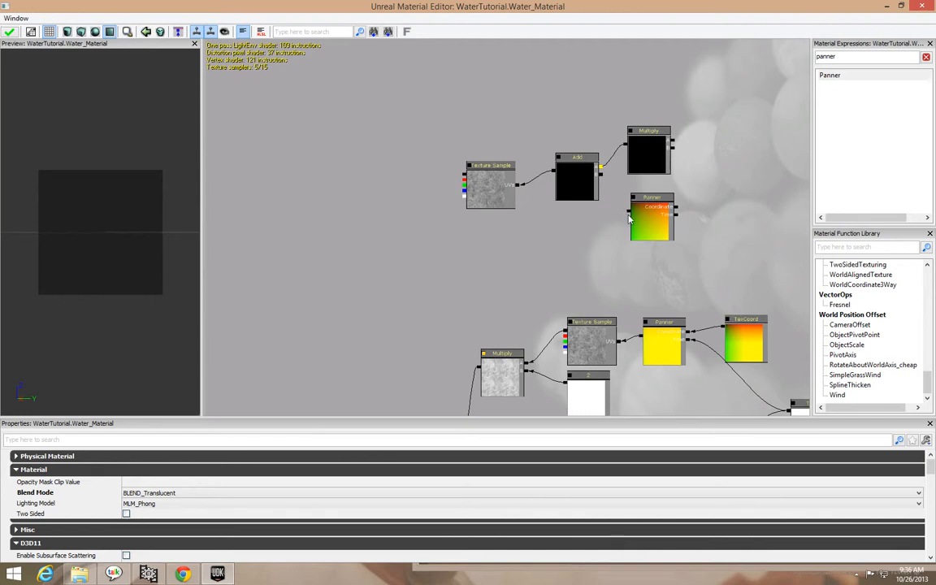
mouse_move(627, 211)
left_mouse_down()
mouse_move(601, 178)
mouse_move(627, 209)
left_mouse_up()
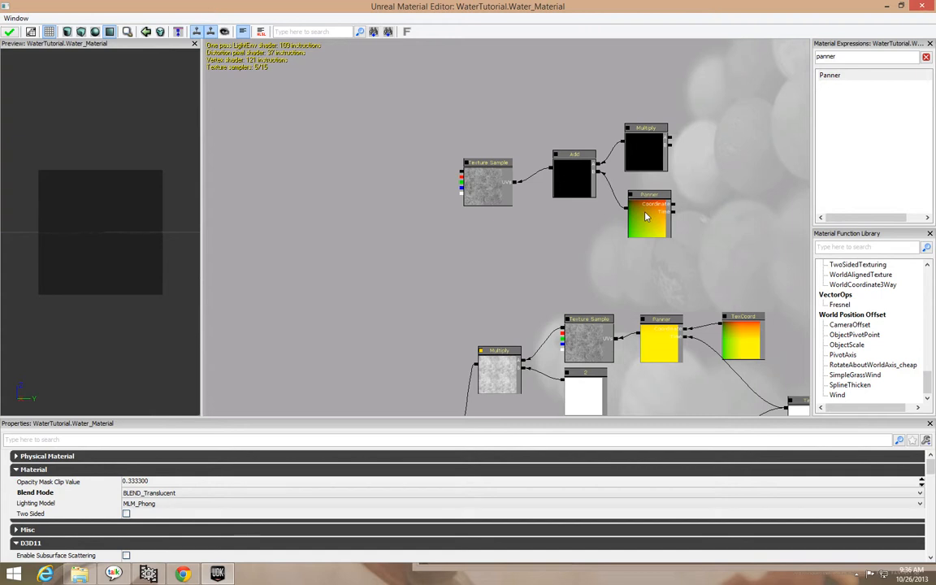
Step: Set Speed X to 0.01 on the Panner feeding the Add node
left_click(660, 219)
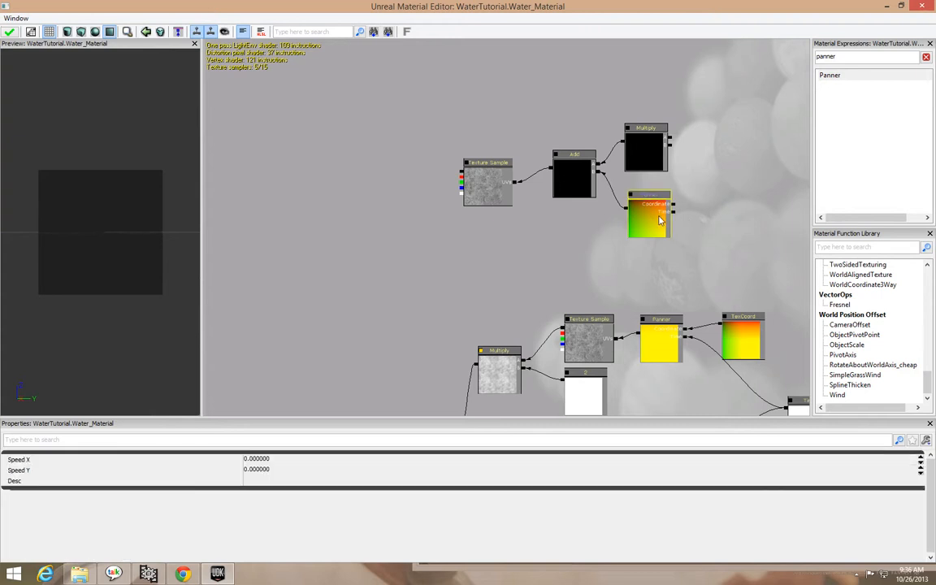
left_click(256, 459)
type("0.01")
key("Return")
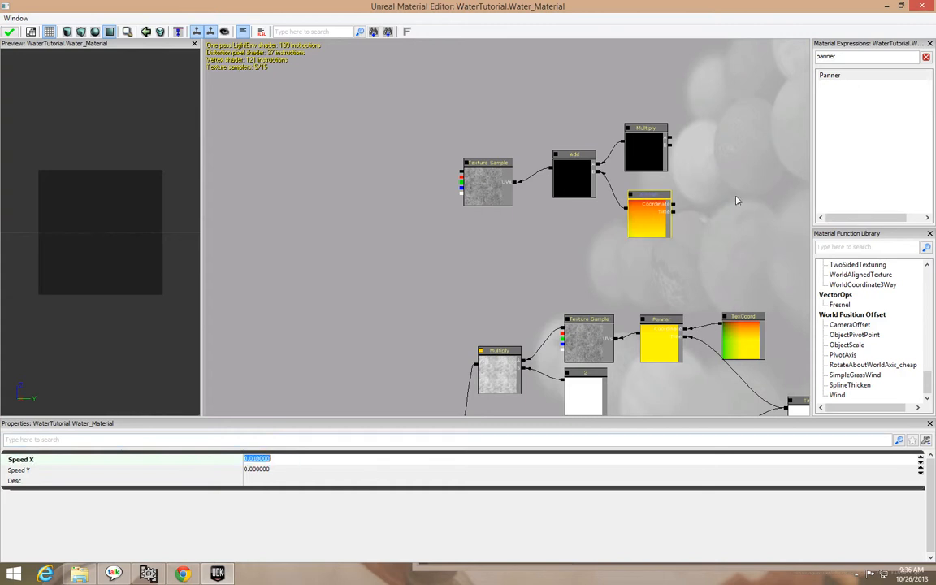
Step: Add a Time node beside the new Panner and connect it to the Panner's Time input
type("time")
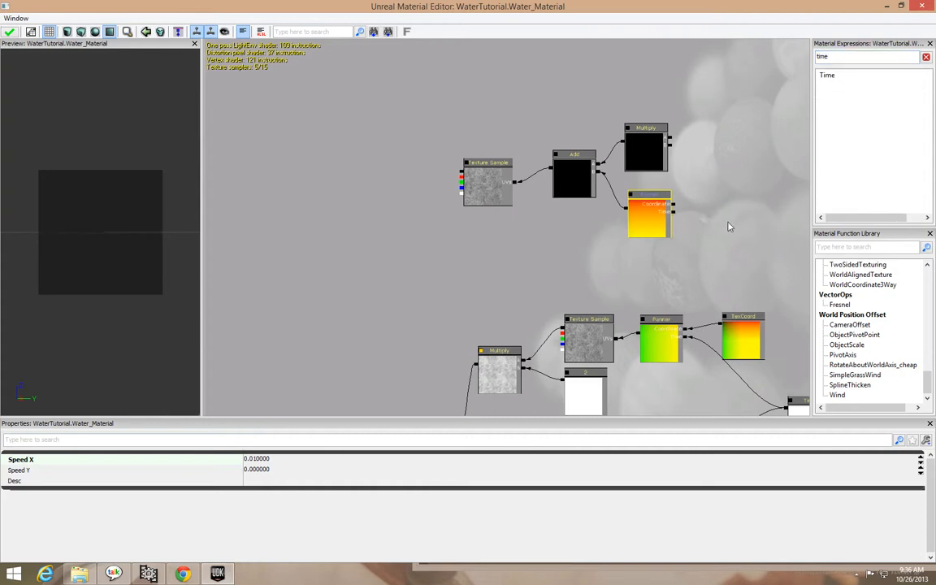
left_click(830, 76)
left_click_drag(748, 219, 740, 224)
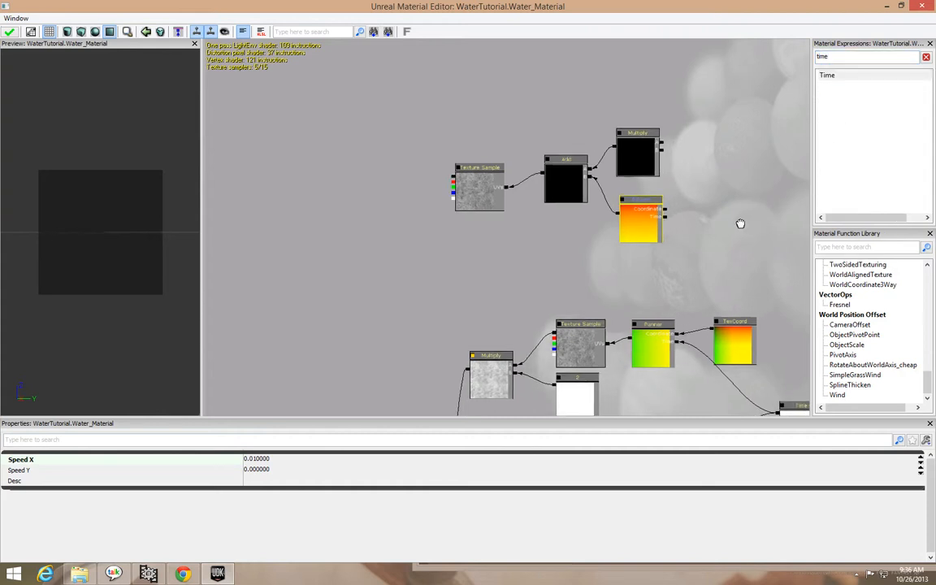
left_click_drag(799, 133, 658, 299)
left_click(829, 78)
left_click(737, 159)
left_click(827, 77)
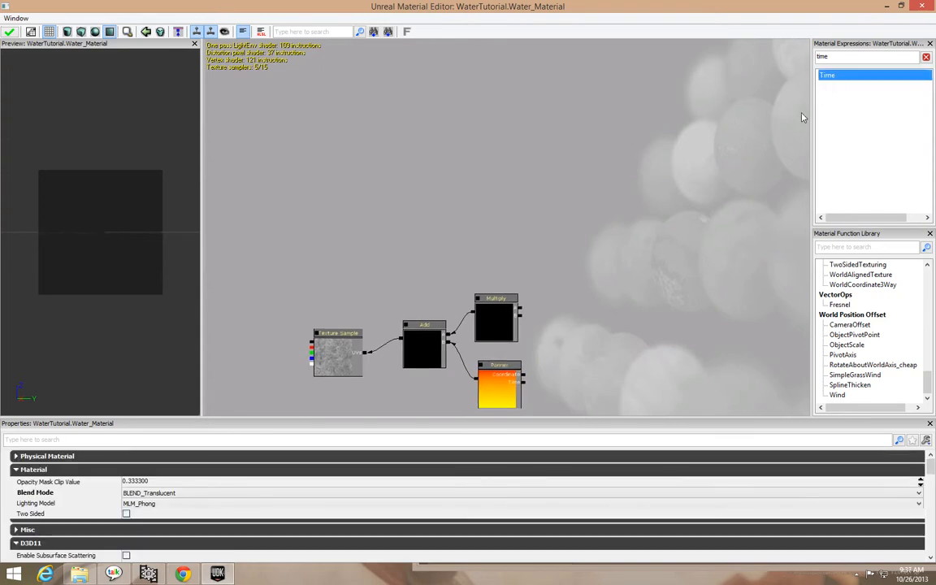
left_click_drag(831, 75, 604, 330)
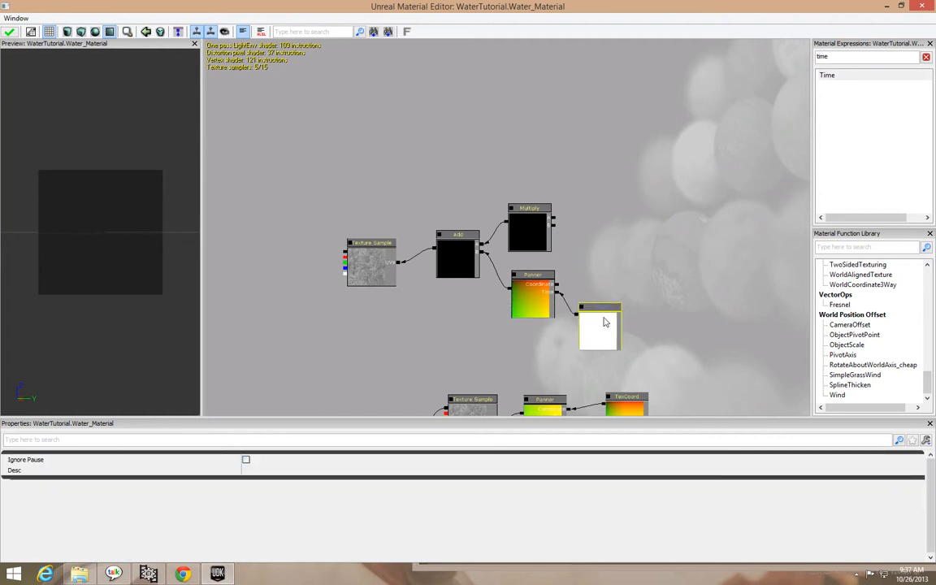
Step: Add a TextureCoordinate node beside the new Multiply and connect it to the Multiply's B input
left_click(626, 249)
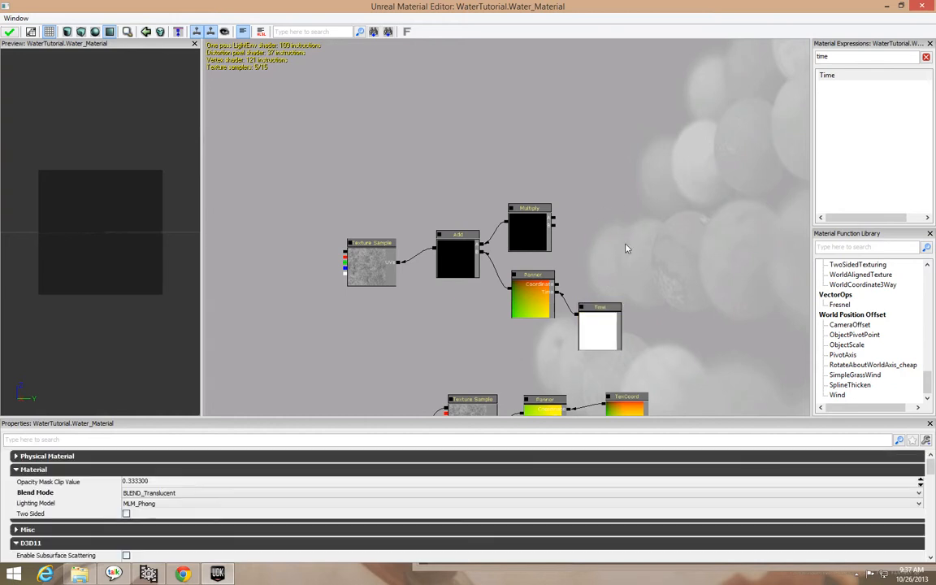
left_click_drag(837, 58, 789, 57)
type("texture")
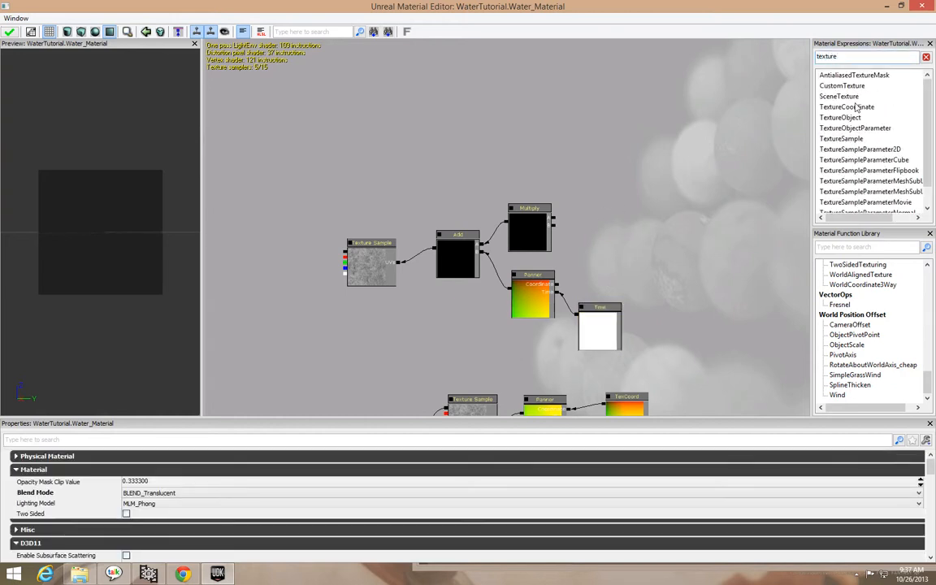
left_click(850, 107)
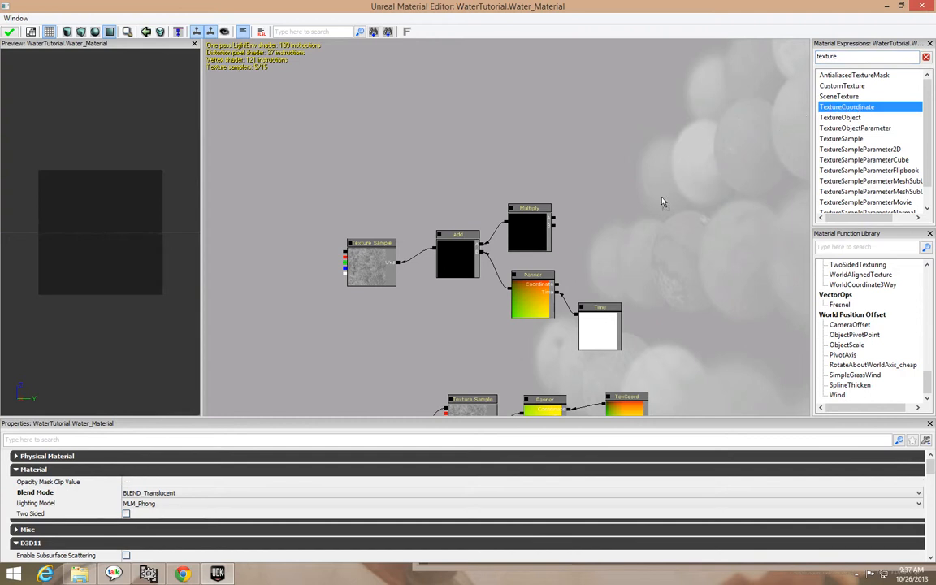
left_click_drag(661, 196, 576, 237)
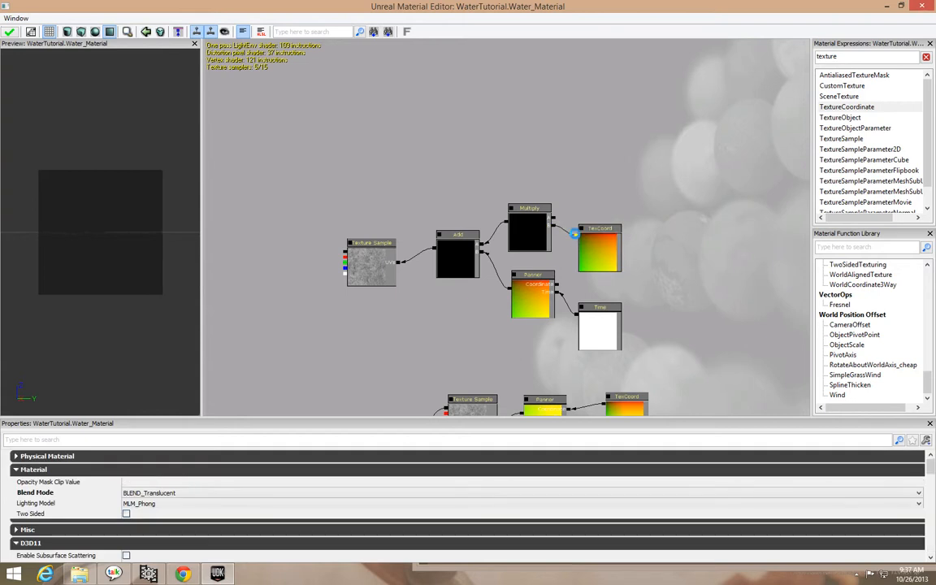
Step: Set UTiling to 0.8 and VTiling to -0.8 on the TexCoord node feeding the new Multiply
left_click(604, 243)
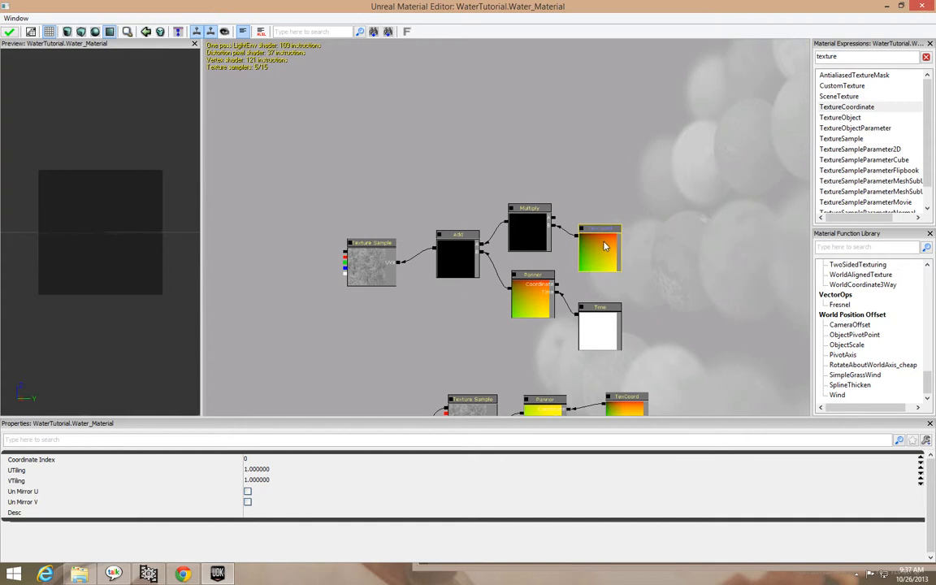
left_click(281, 471)
key("BackSpace")
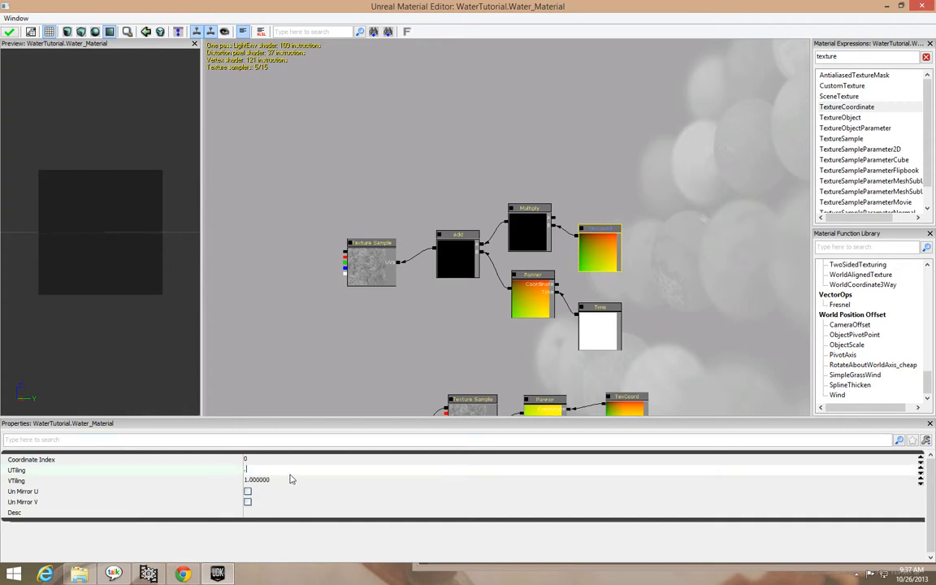
key("Return")
left_click(261, 481)
key("BackSpace")
type("-0.8")
key("Return")
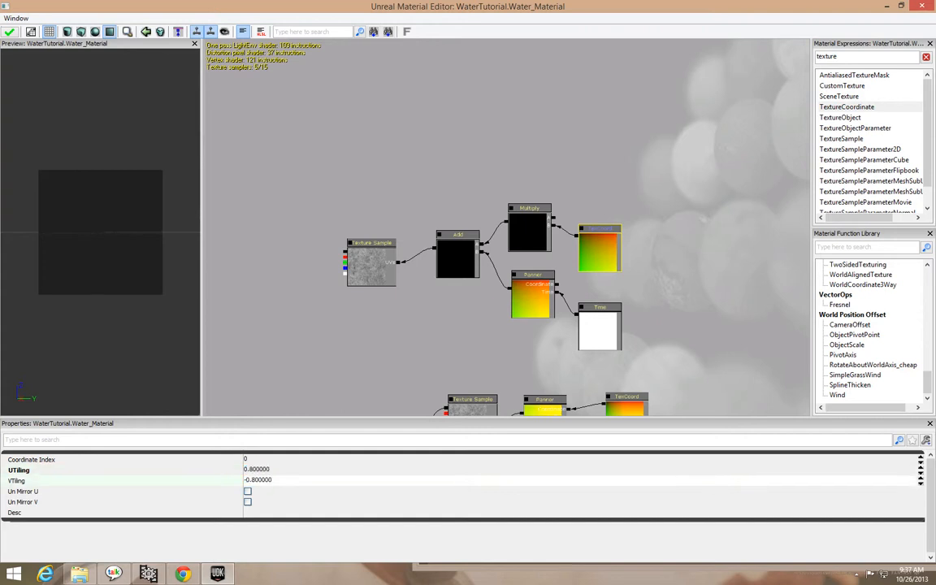
left_click(262, 480)
left_click(640, 153)
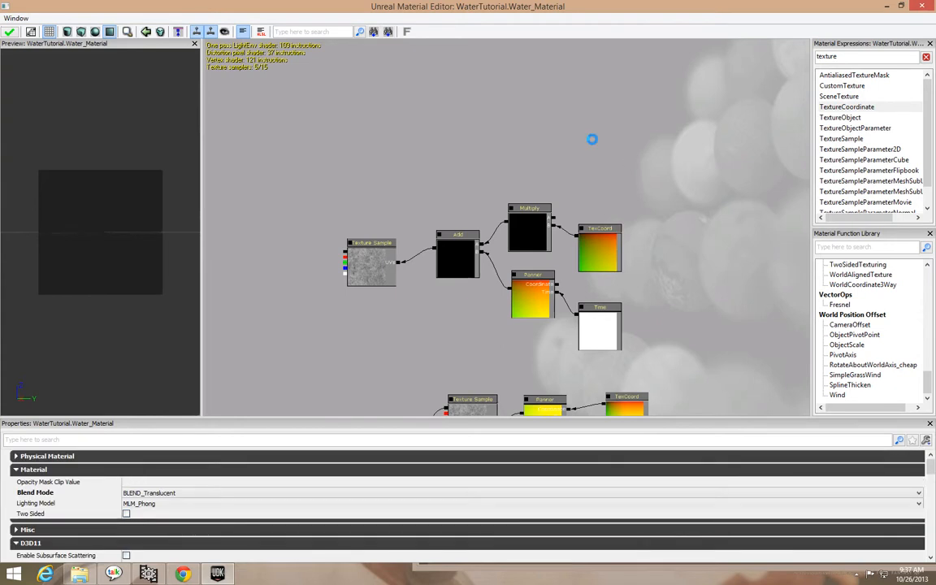
Step: Place a Constant above the TexCoord, connect it to the Multiply's A input, and convert it to a parameter
left_click(593, 144)
left_click_drag(610, 163, 557, 219)
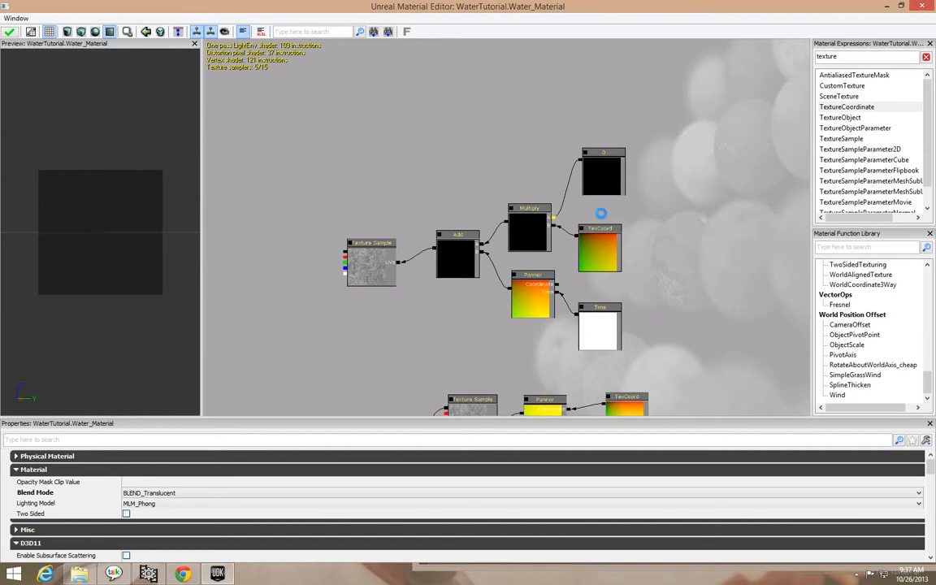
left_click(609, 184)
right_click(606, 174)
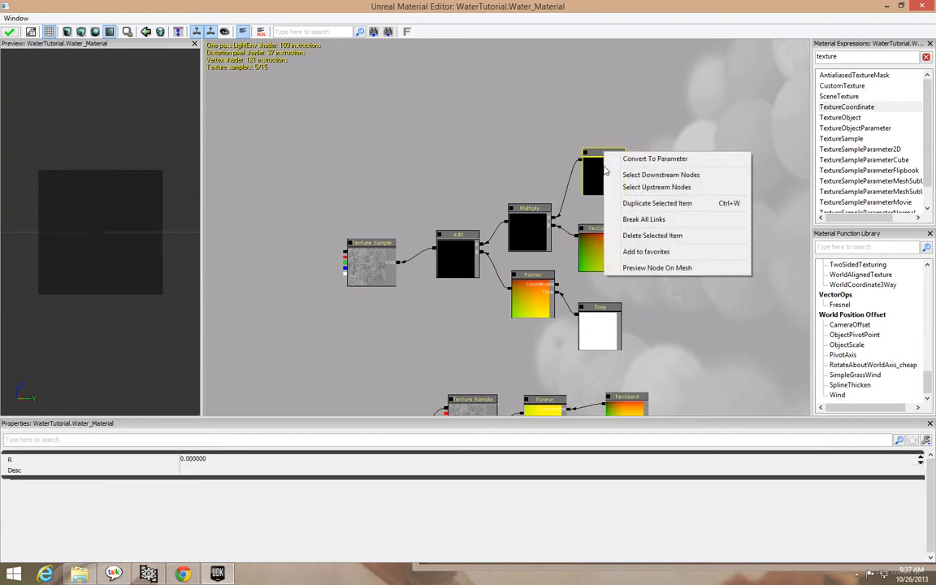
left_click(620, 155)
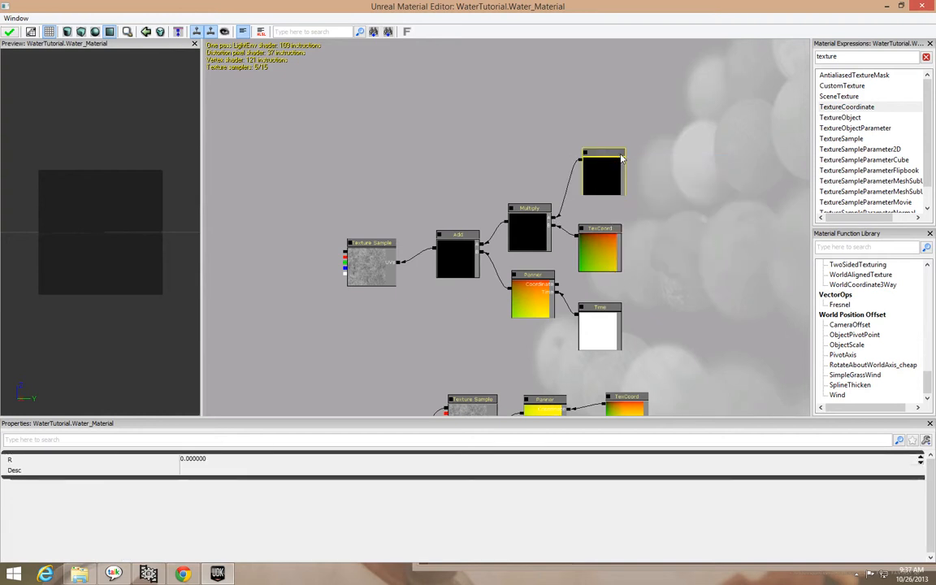
left_click(359, 399)
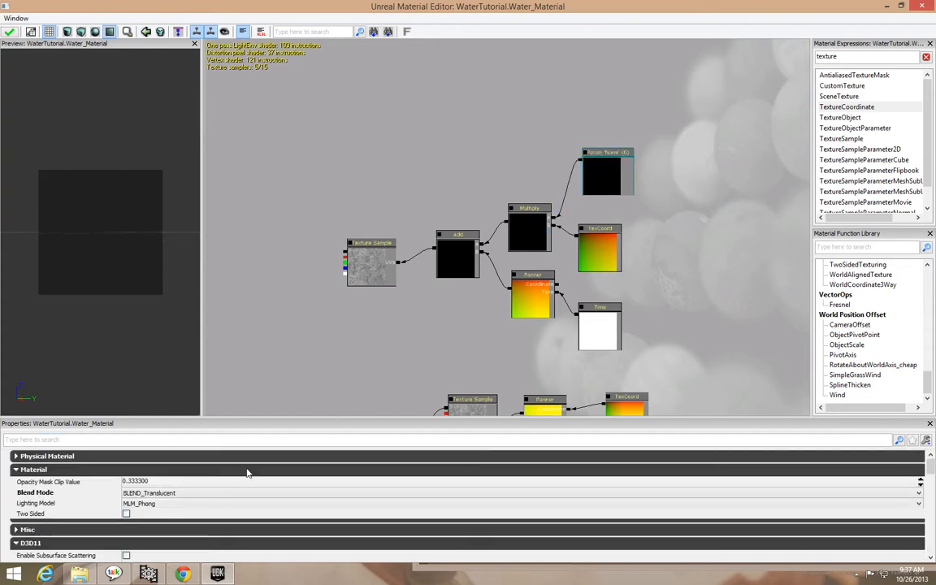
Step: Name the converted parameter BubbleTiles and set its default value to 10
left_click(621, 186)
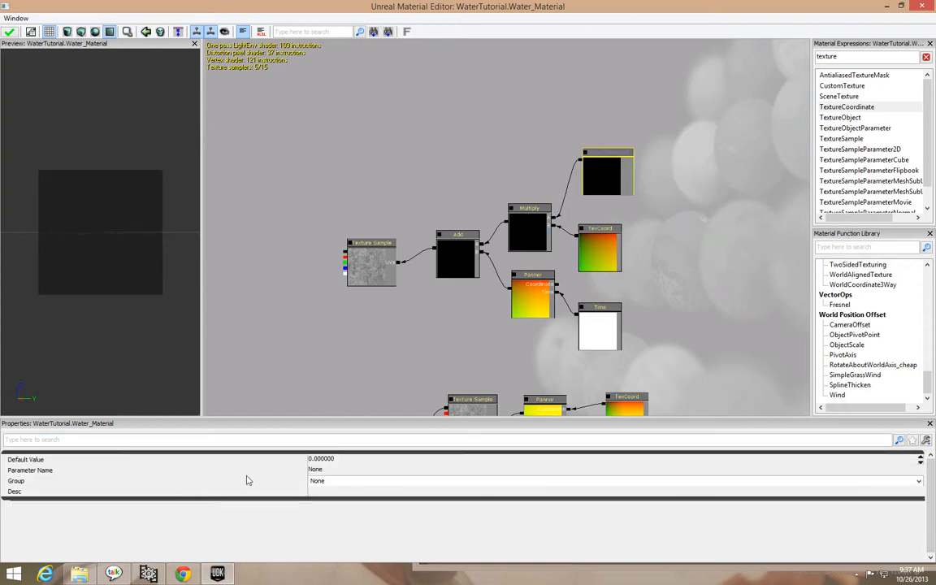
left_click(320, 471)
type("BubbleTiles")
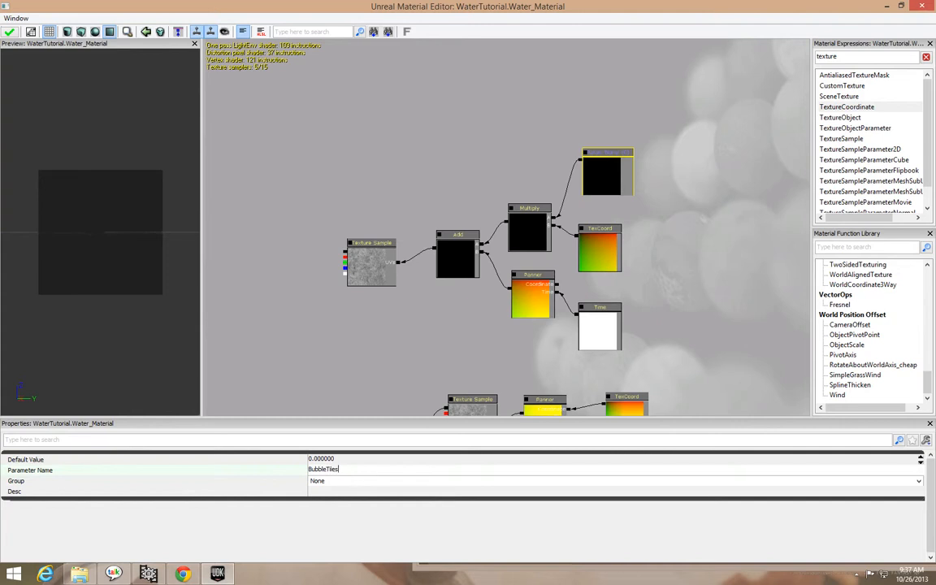
key("Return")
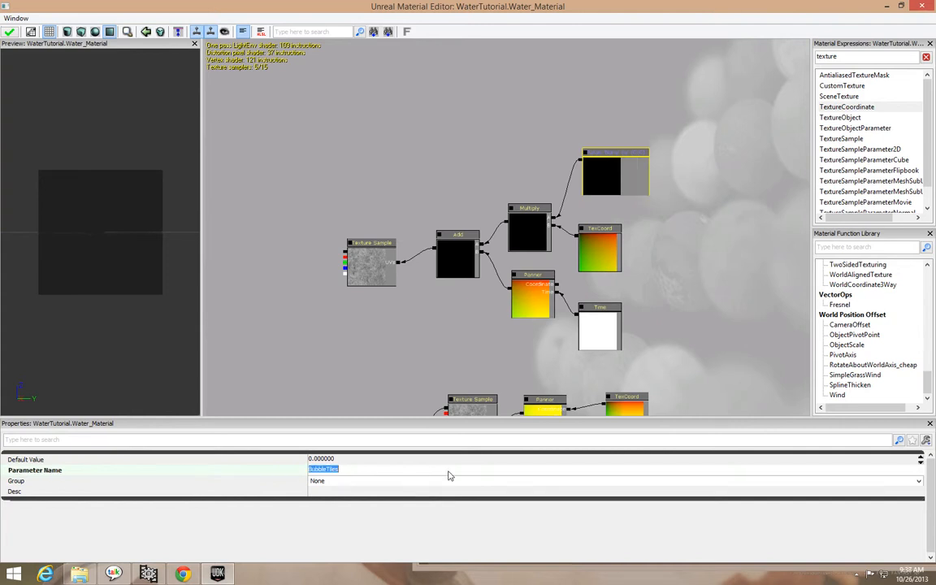
left_click(335, 460)
type("10")
key("Return")
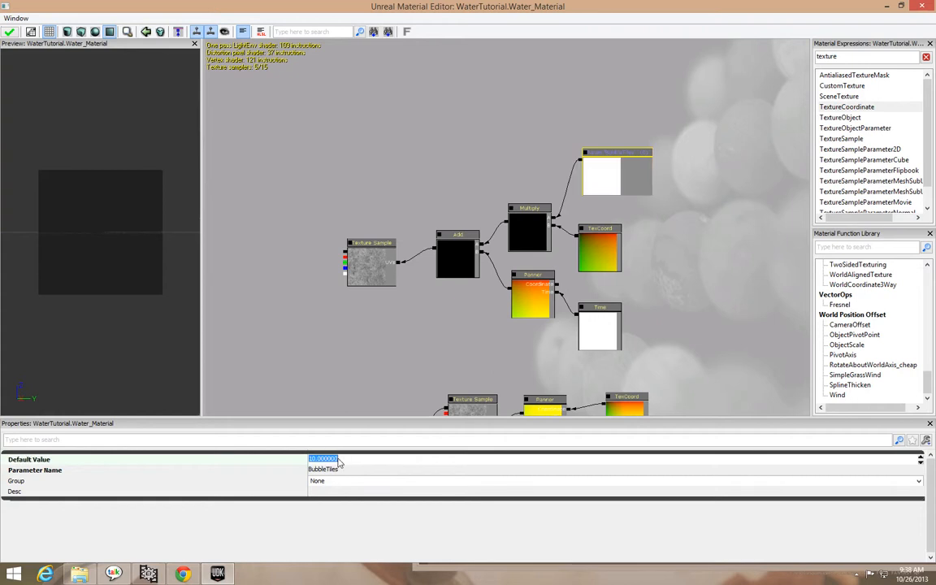
left_click(673, 285)
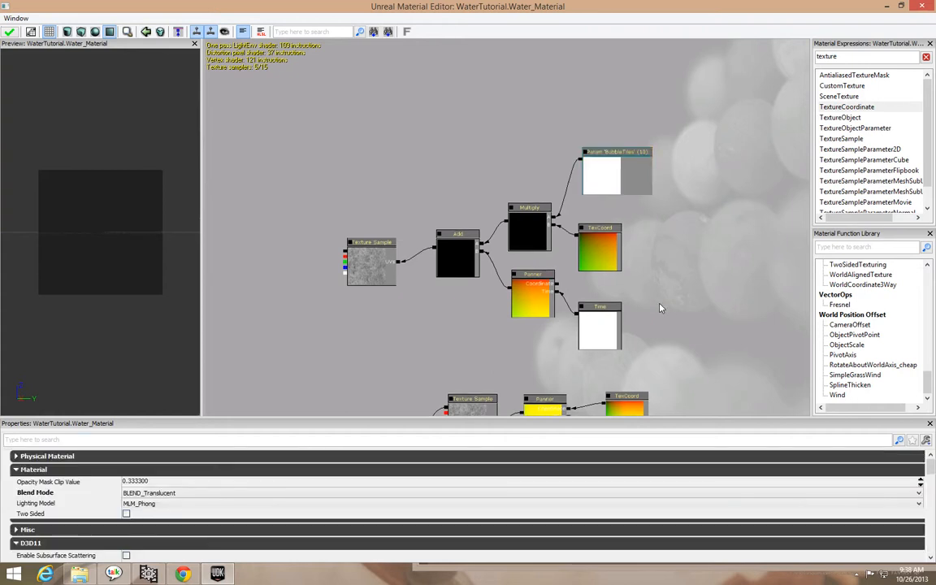
Step: Add another Multiply and a Constant by the upper Texture Sample, connecting the sample to the Multiply's A and the Constant to its B
left_click_drag(428, 299, 576, 283)
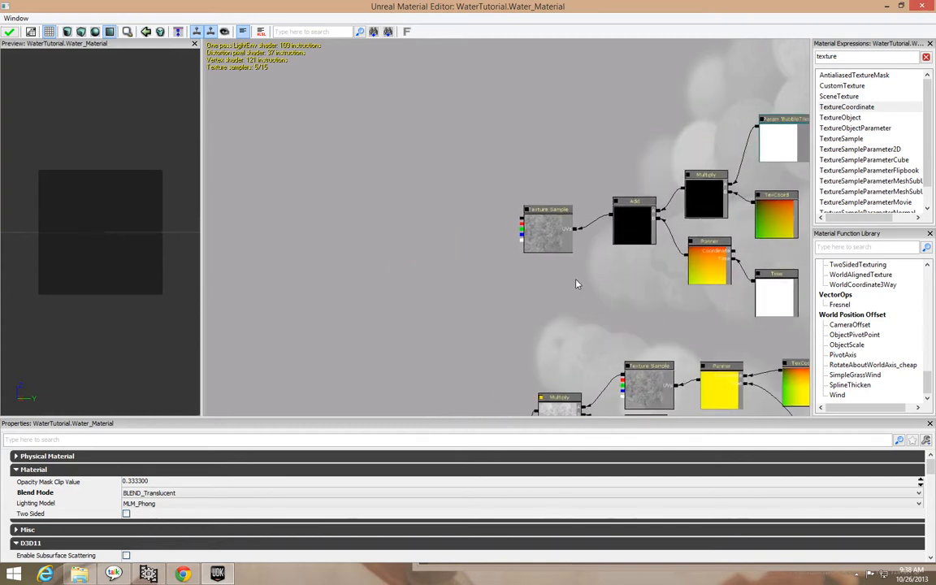
left_click(440, 236)
left_click_drag(465, 255, 497, 221, "ctrl")
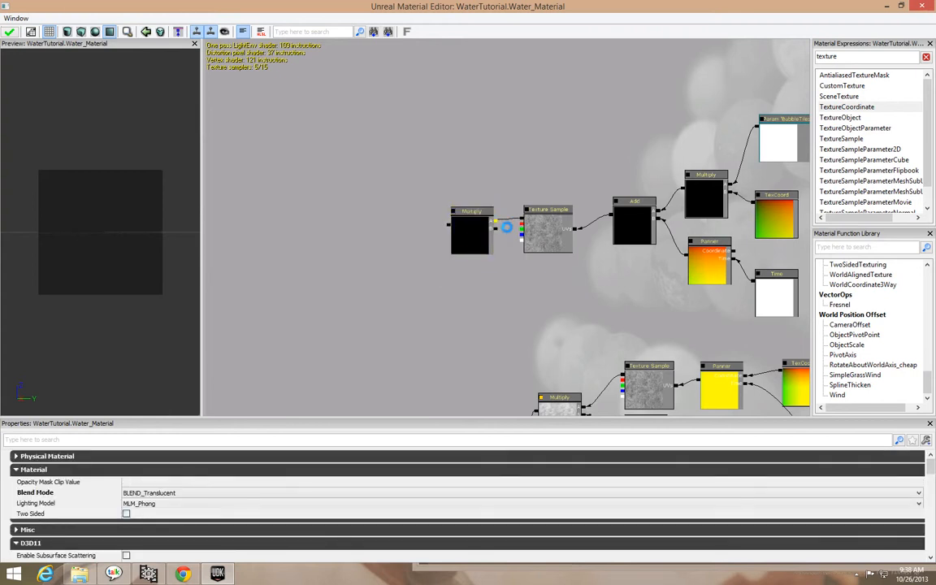
left_click(548, 269)
left_click_drag(496, 227, 524, 276)
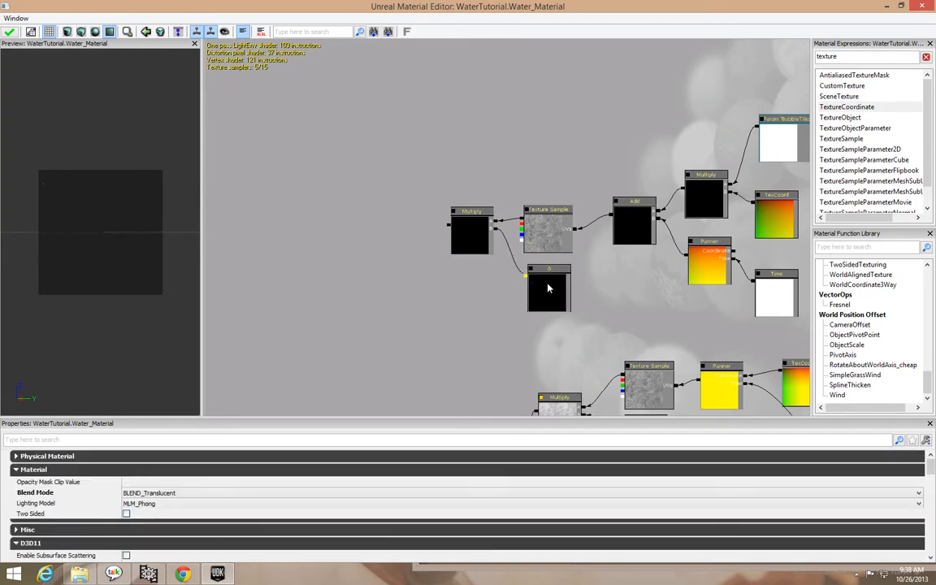
Step: Set R to 30 on the Constant below the upper Texture Sample
left_click(548, 291)
left_click(225, 464)
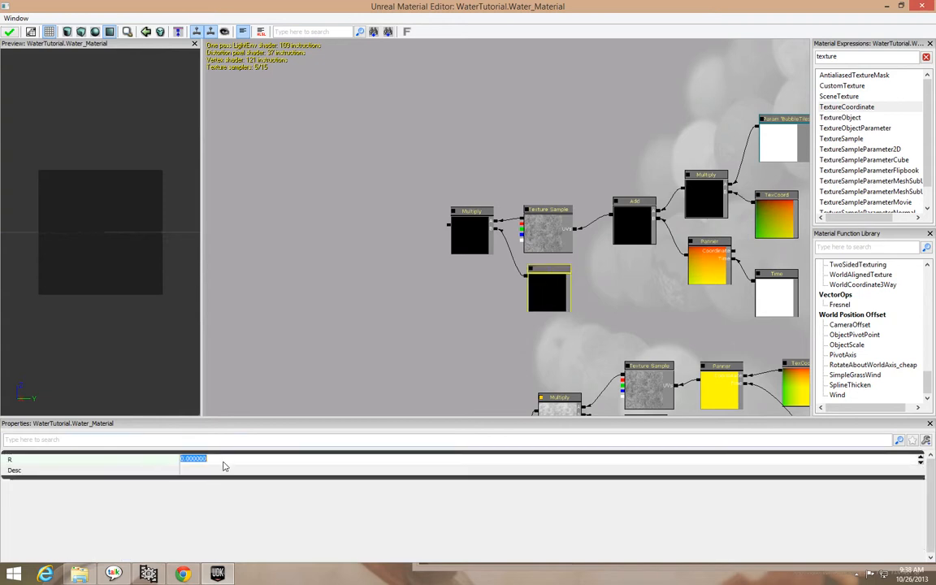
type("30")
key("Return")
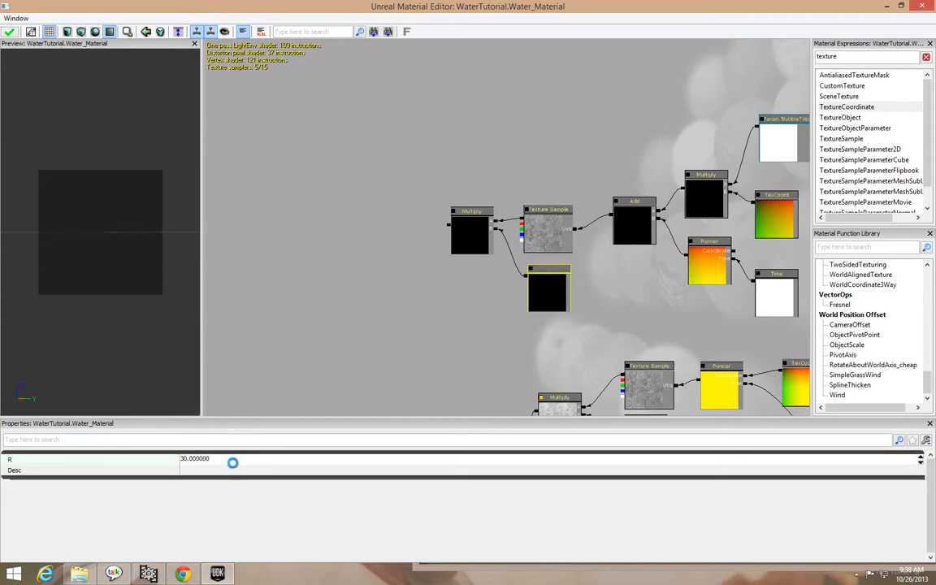
Step: Place a Multiply ahead of the two foam branches, connecting the upper branch's final Multiply to A and the lower branch's to B
left_click_drag(344, 360, 592, 242)
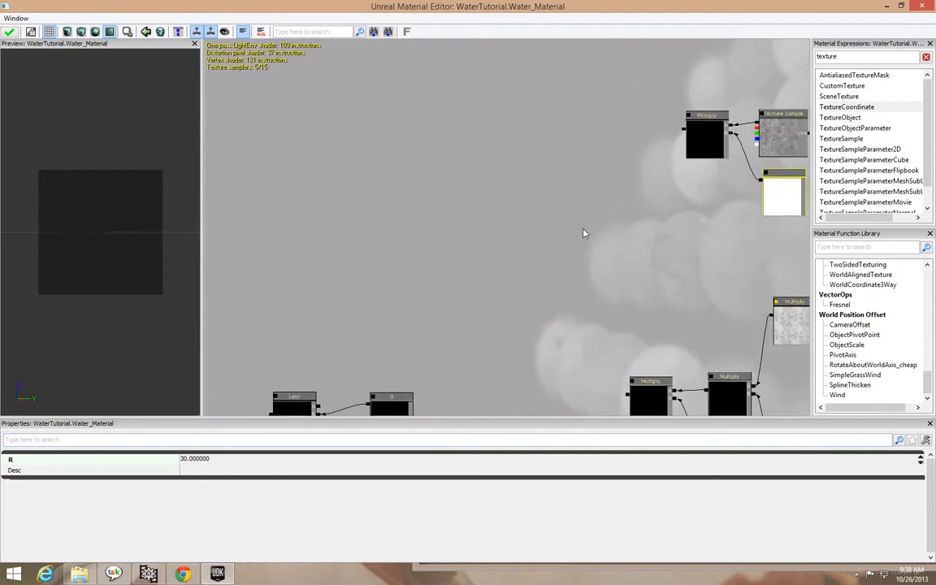
left_click(481, 162)
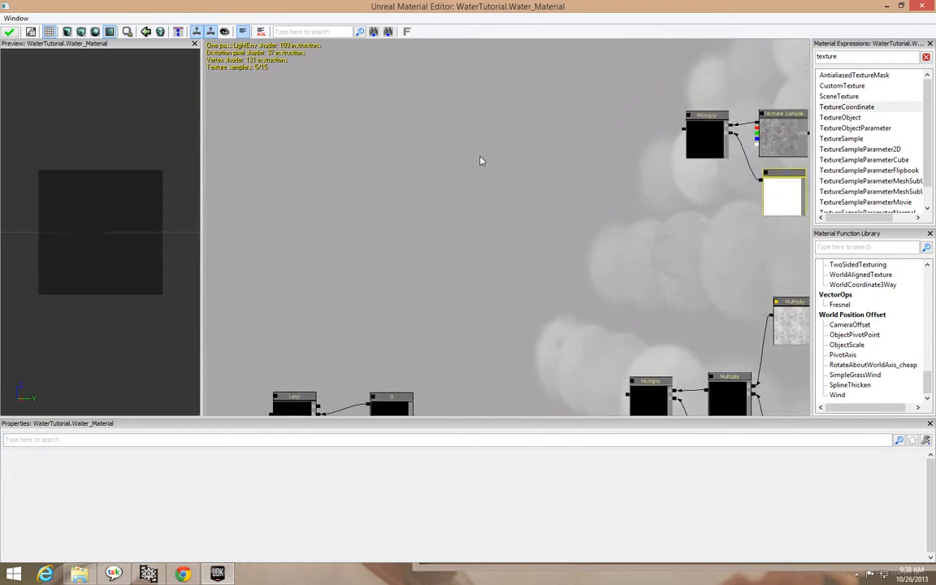
left_click_drag(684, 128, 525, 173)
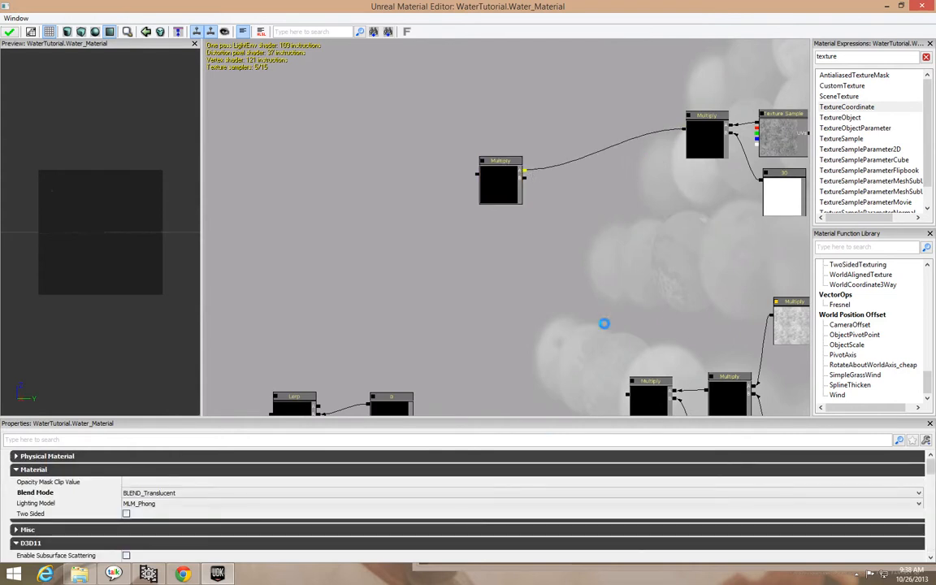
left_click_drag(630, 397, 525, 178)
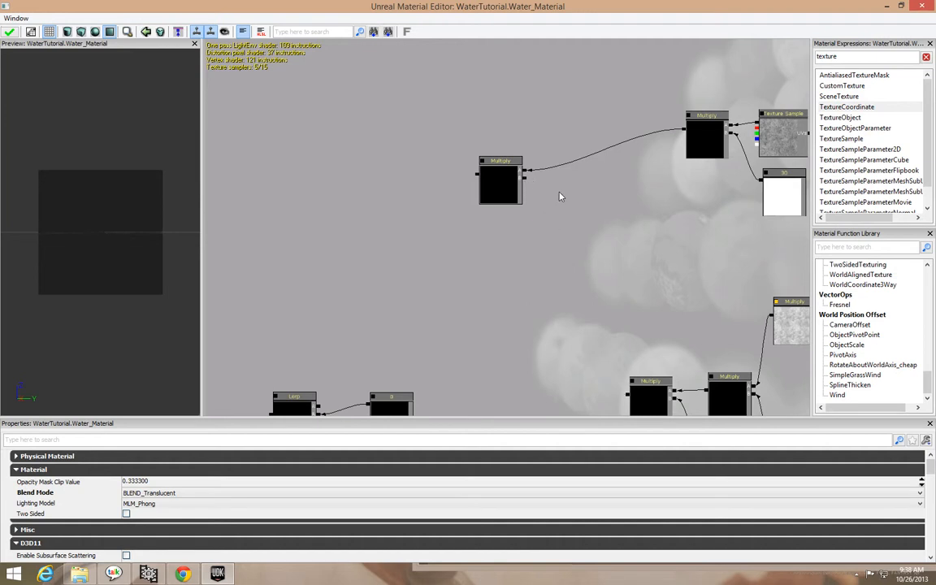
left_click_drag(525, 181, 629, 397)
Step: Add another Multiply and a Constant, connecting the combined foam Multiply to its A input and the Constant to B
left_click(404, 197)
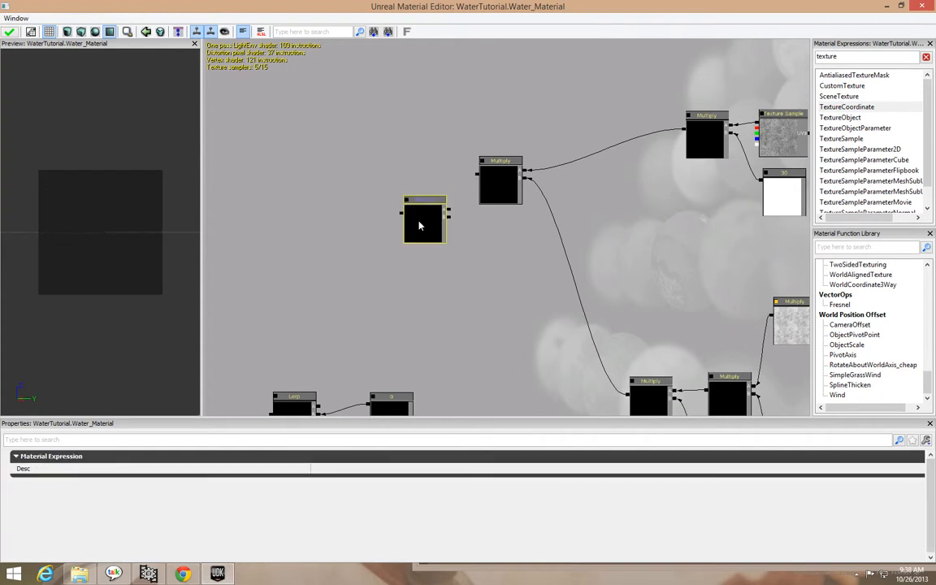
left_click_drag(476, 177, 431, 208)
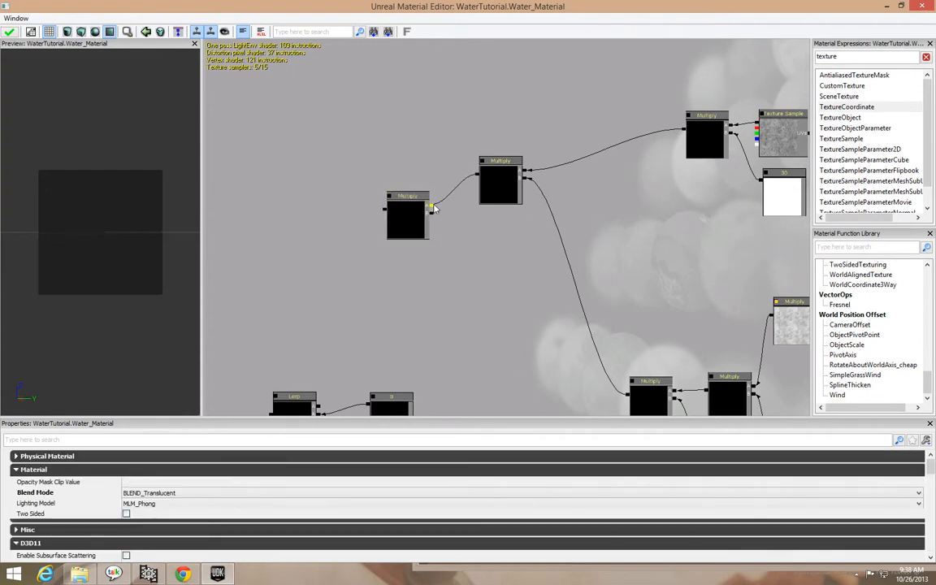
left_click(489, 230)
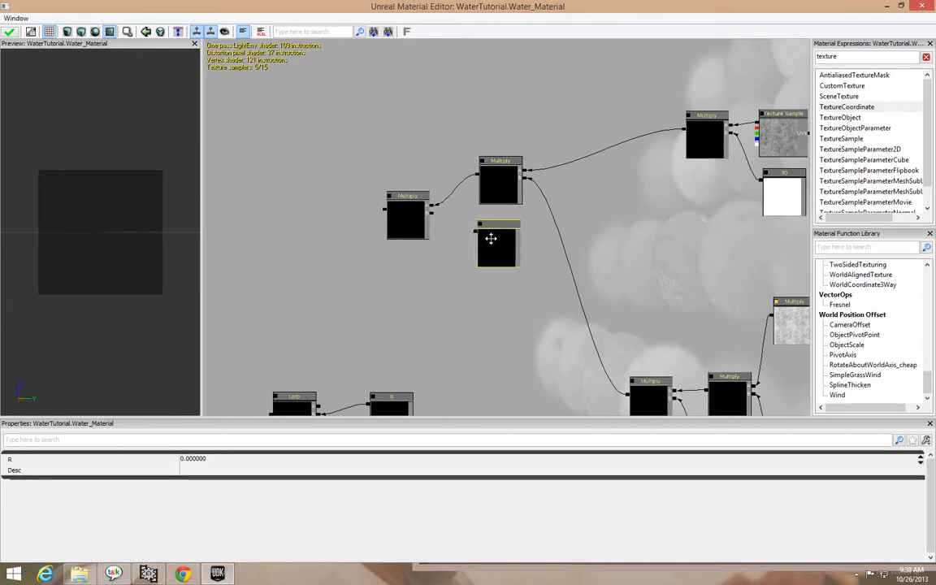
left_click_drag(432, 215, 508, 247)
Step: Set the new Constant's R to 4 and connect its Multiply to the Lerp's A input
left_click(529, 260)
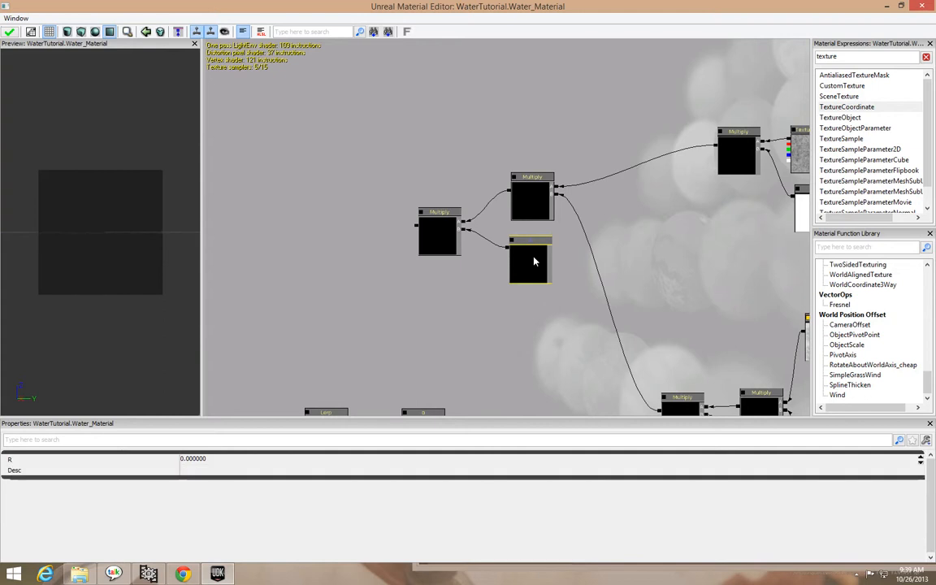
left_click(268, 464)
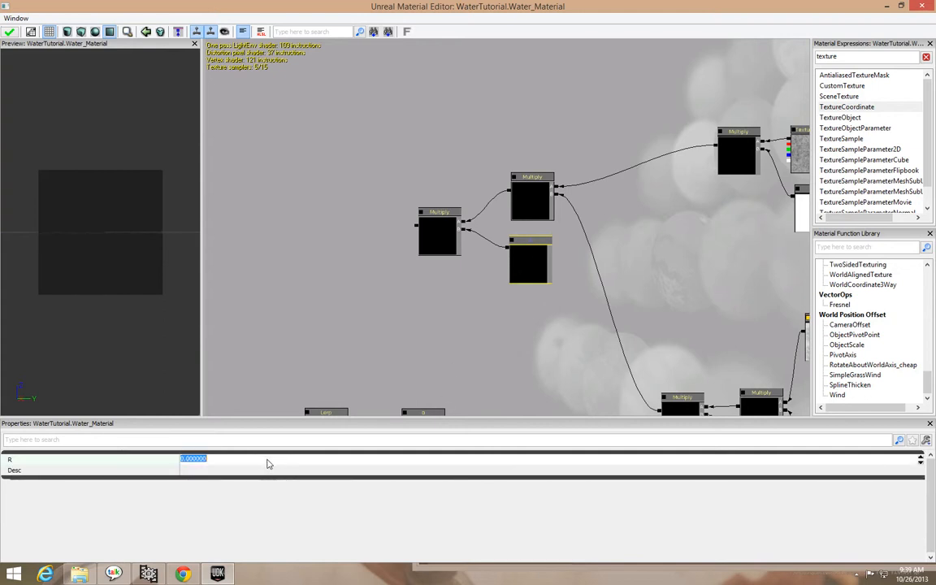
type("4")
key("Return")
left_click_drag(417, 226, 351, 119)
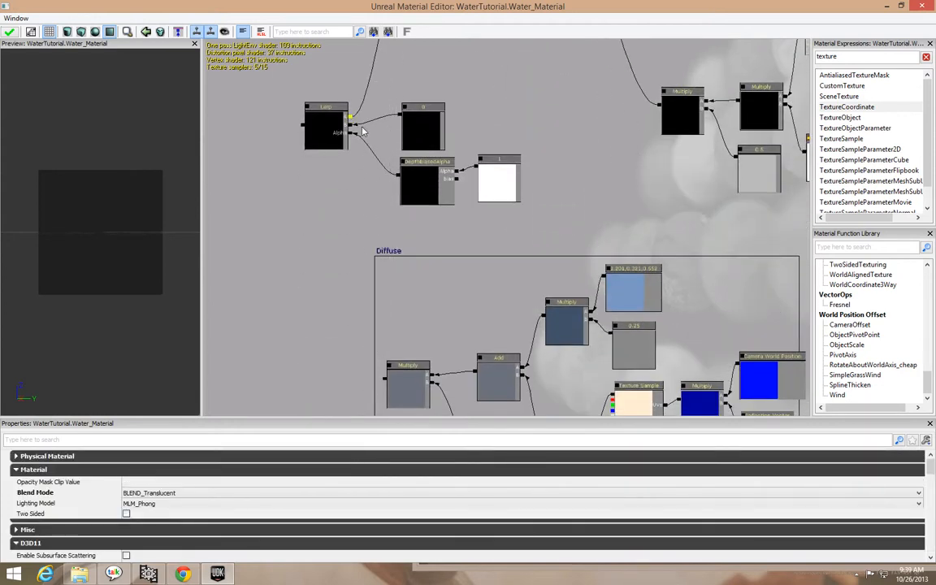
Step: Spread out the foam nodes, moving the two texture branches farther right and the 4 constant lower
scroll(587, 236, "down", 2)
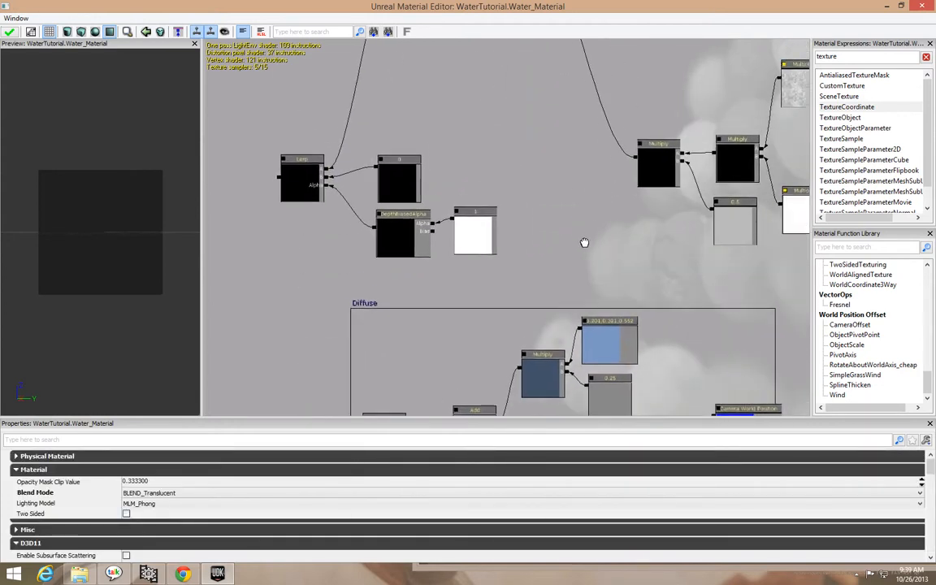
scroll(580, 251, "down", 2)
left_click_drag(580, 252, 451, 253)
left_click_drag(579, 288, 578, 330)
left_click_drag(485, 87, 672, 134, "ctrl+alt")
left_click(466, 202)
left_click_drag(466, 207, 720, 215, "ctrl+alt")
left_click(630, 286)
left_click_drag(291, 116, 413, 160, "ctrl+alt")
left_click(417, 162)
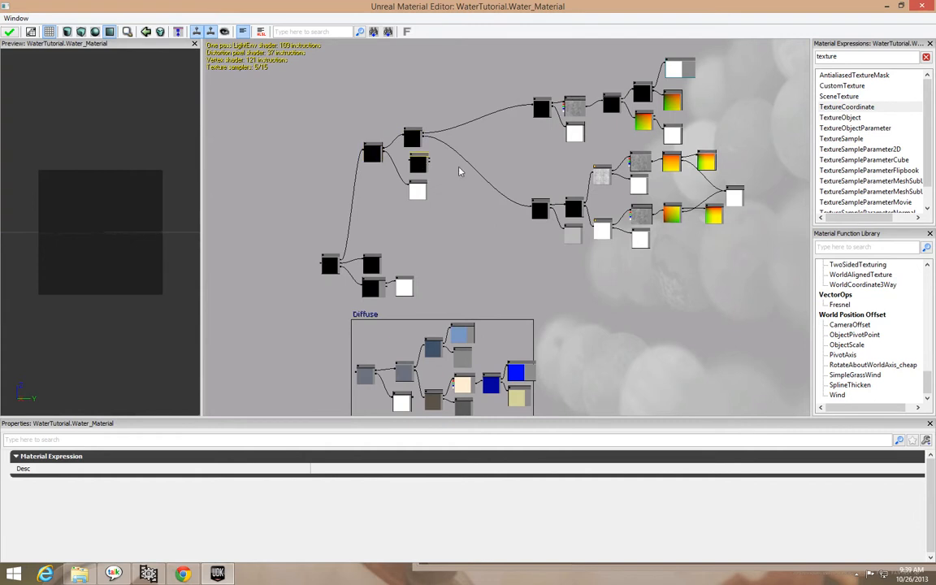
key("Delete")
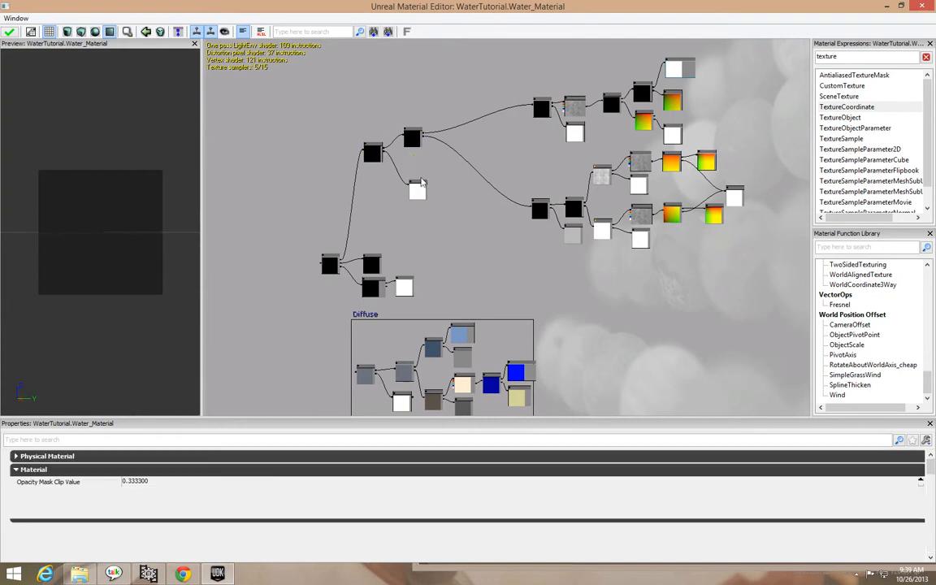
left_click(161, 33)
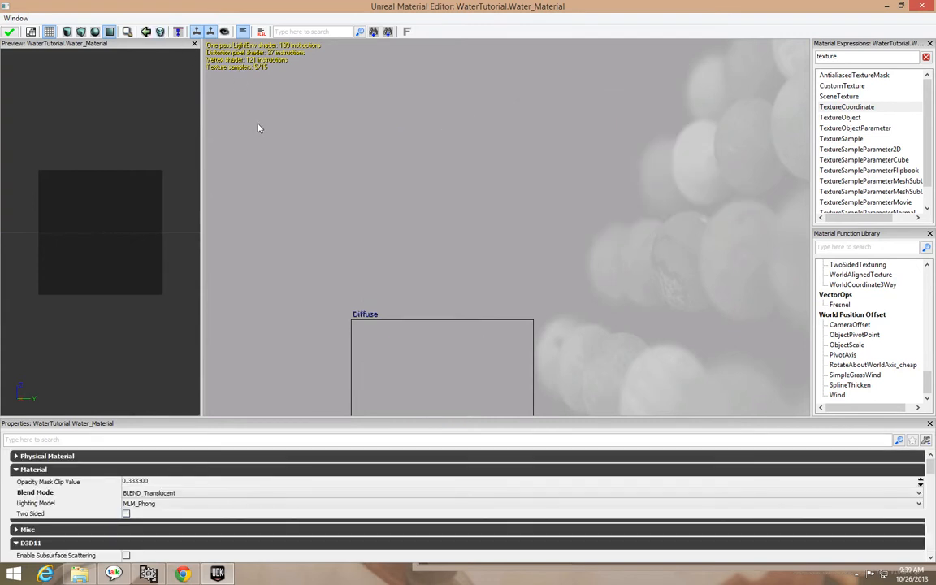
left_click(298, 176)
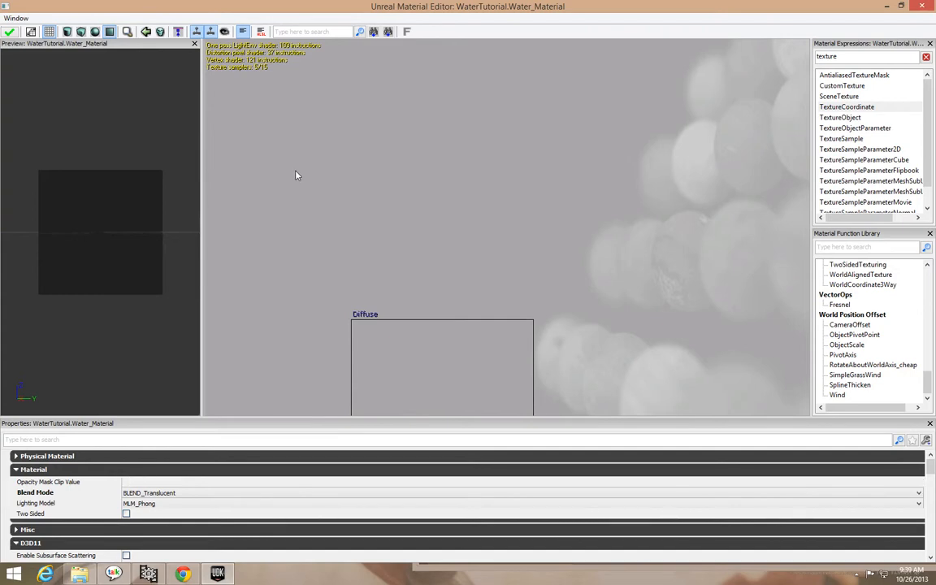
key("ctrl+z")
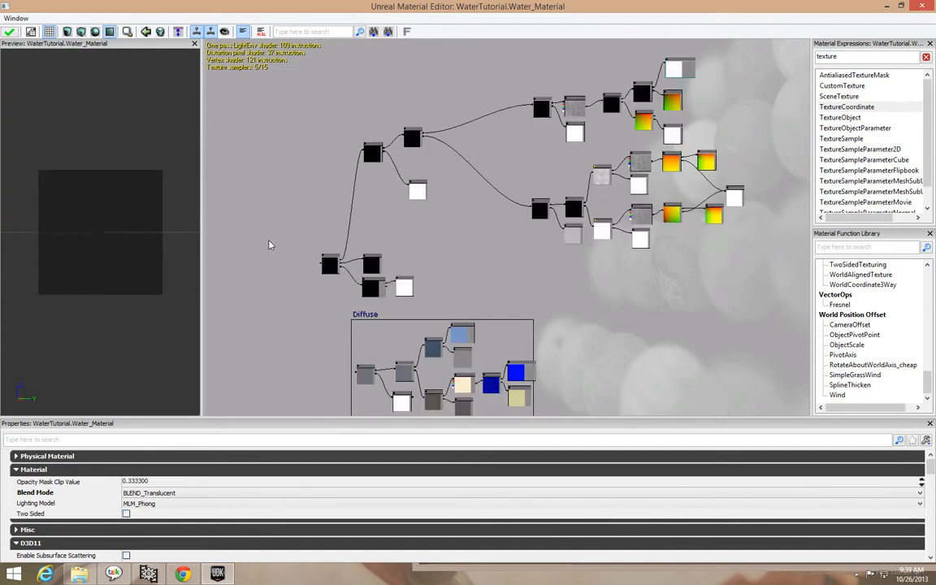
Step: Place an Add beside the Diffuse comment box, connecting the Lerp to its A input and the Diffuse group's final Multiply to B
left_click_drag(276, 309, 378, 176)
left_click(363, 199)
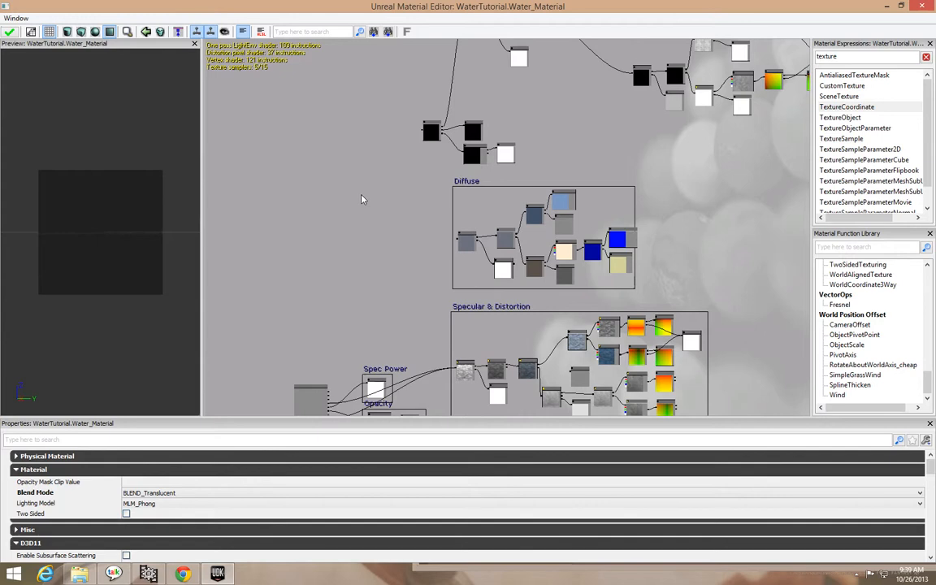
left_click(361, 195)
left_click_drag(367, 202, 474, 250)
left_click(393, 187)
scroll(474, 250, "up", 3)
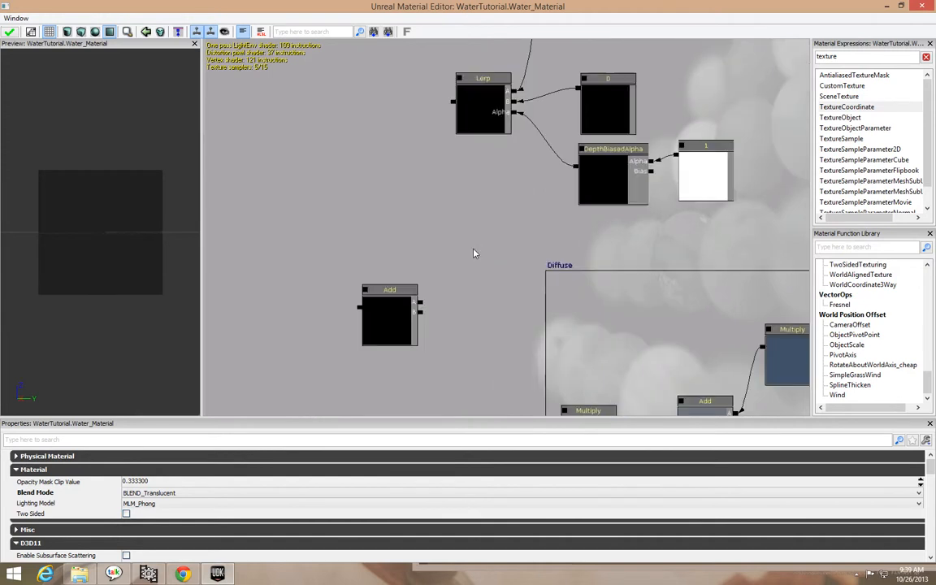
left_click_drag(452, 102, 470, 177)
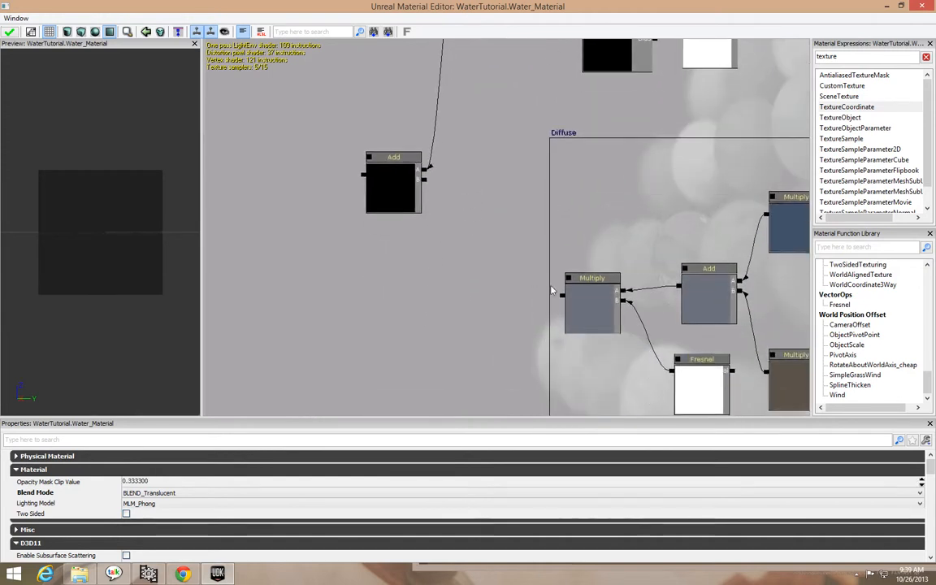
left_click_drag(563, 296, 438, 190)
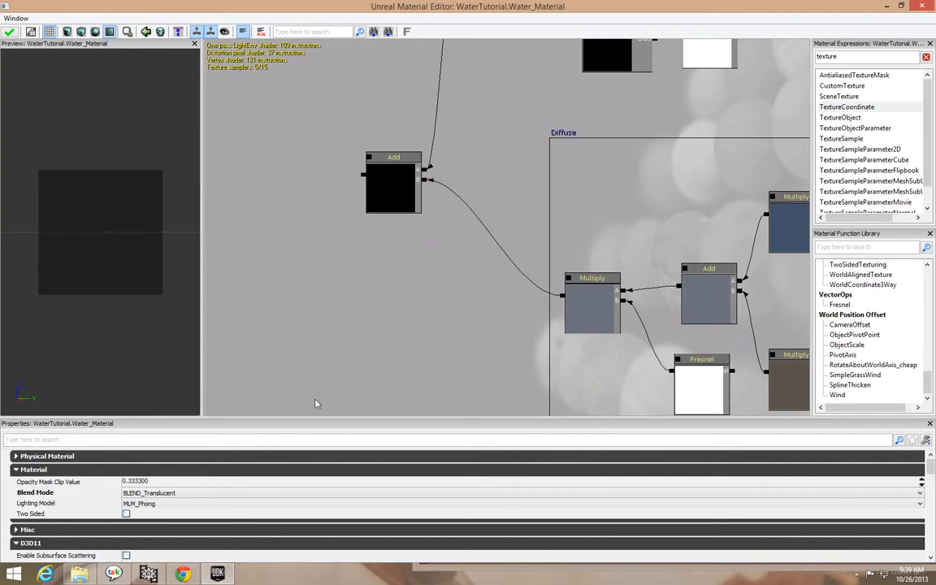
Step: Connect the new Add's output to the material's Diffuse input
left_click_drag(363, 174, 223, 449)
left_click_drag(365, 134, 236, 416)
left_click_drag(80, 395, 130, 393)
left_click_drag(285, 377, 471, 152)
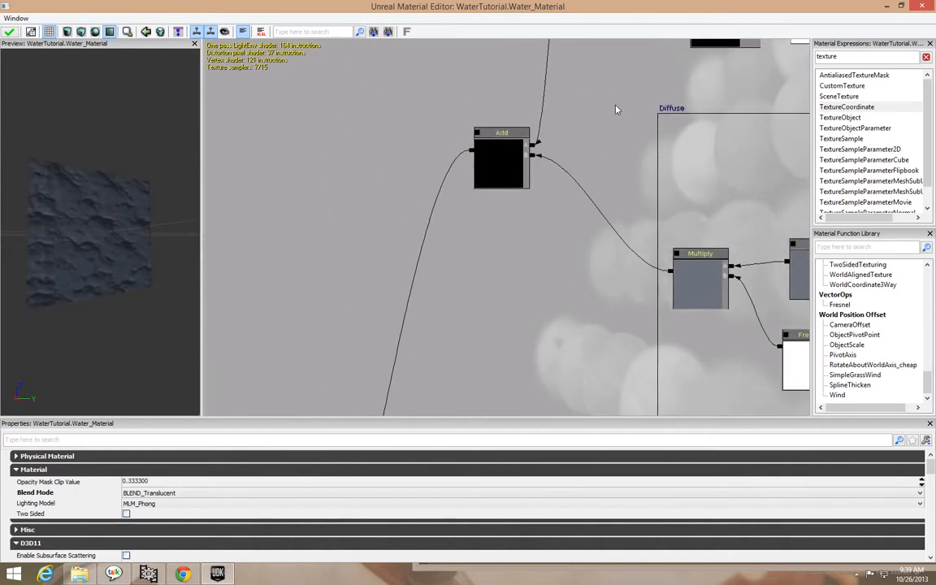
Step: Move the Lerp with its 0 constant, DepthBiasedAlpha and 1 constant upward, away from the Diffuse comment box
scroll(536, 192, "down", 4)
left_click_drag(648, 158, 528, 260)
left_click_drag(360, 186, 473, 165, "ctrl+alt")
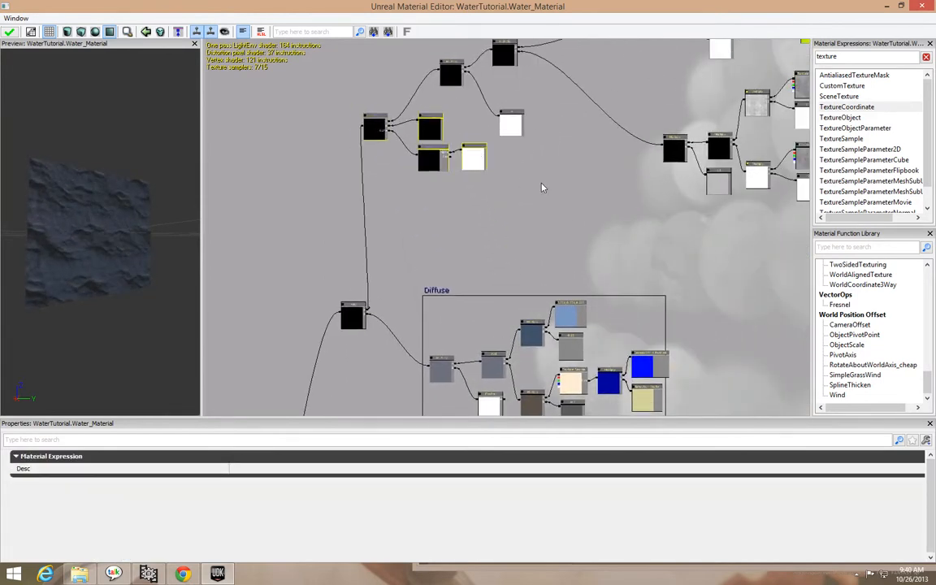
left_click(546, 194)
scroll(546, 238, "up", 5)
scroll(528, 183, "down", 3)
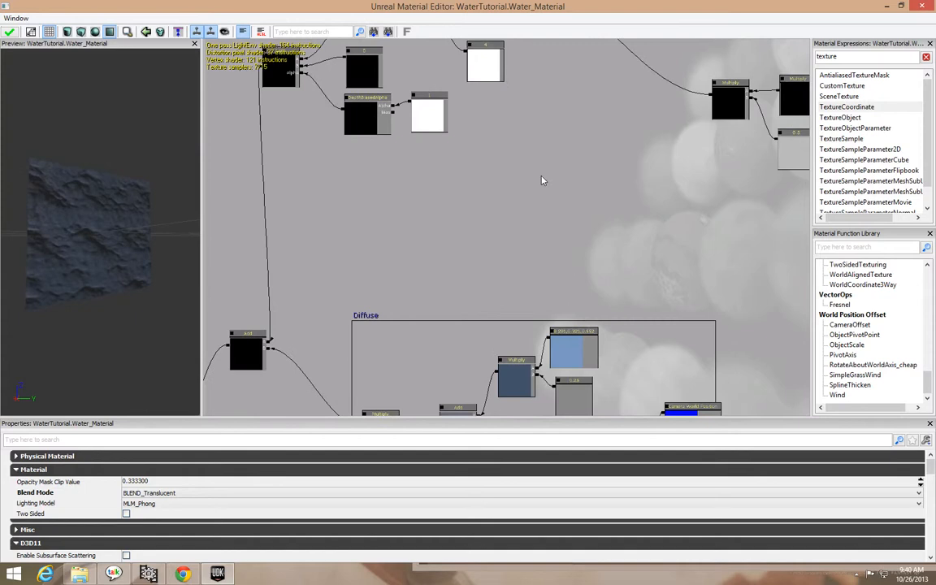
Step: Search the material expressions for "sub" and place a Subtract below the DepthBiasedAlpha nodes
left_click_drag(542, 178, 498, 240)
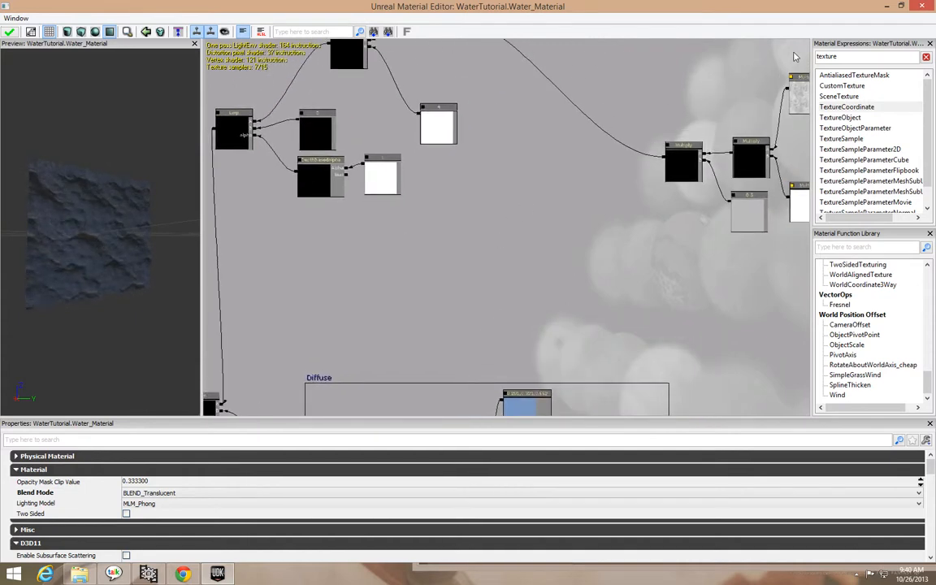
key("ctrl+a")
type("sub")
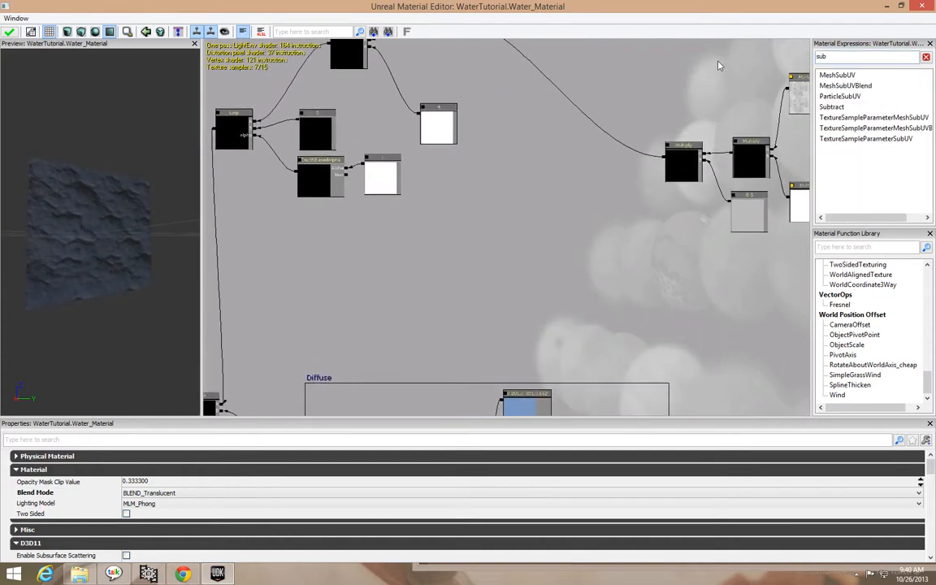
left_click(831, 106)
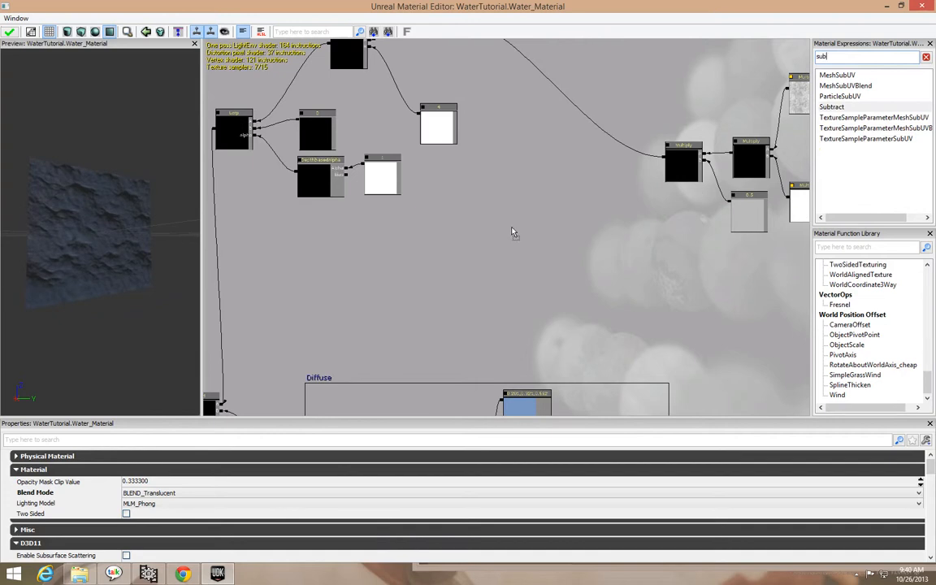
left_click(444, 243)
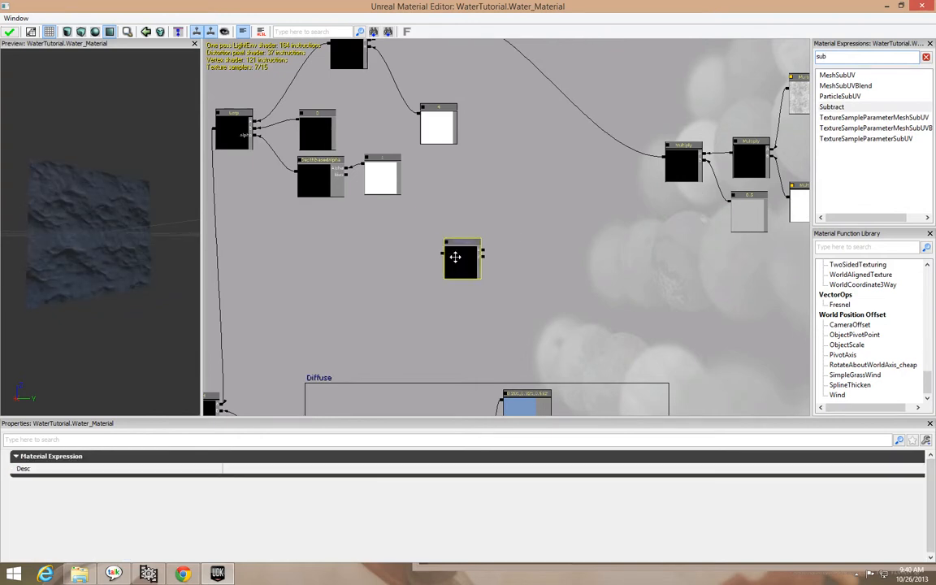
left_click_drag(455, 257, 411, 274)
left_click(476, 205)
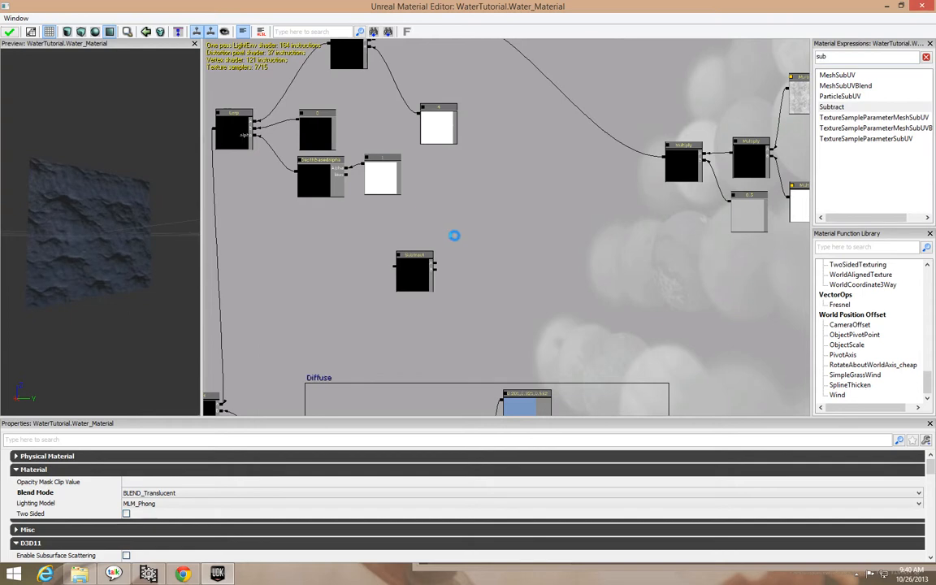
Step: Add a Multiply and a Constant beside the Subtract, connecting the Constant to the Subtract's B input
left_click_drag(464, 245, 458, 225, "ctrl")
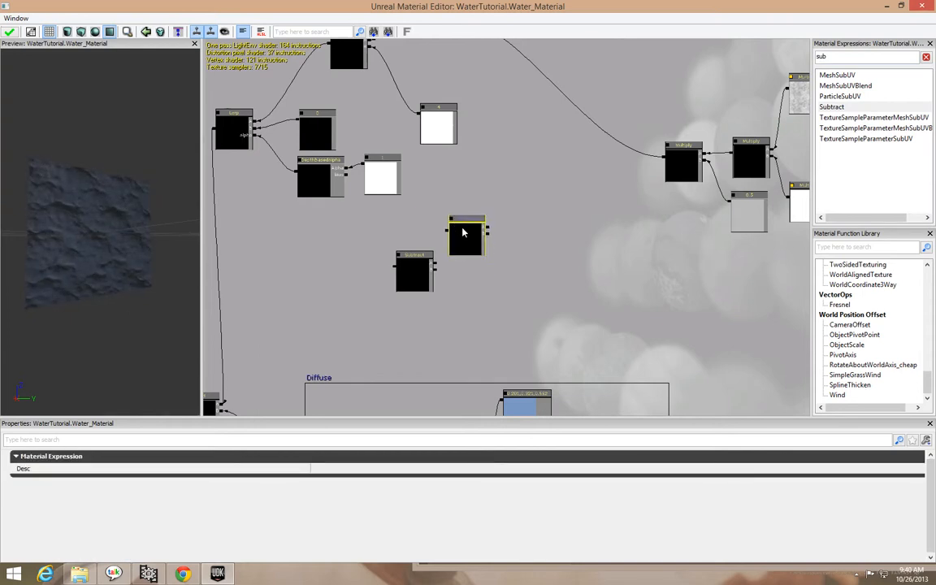
left_click(547, 263)
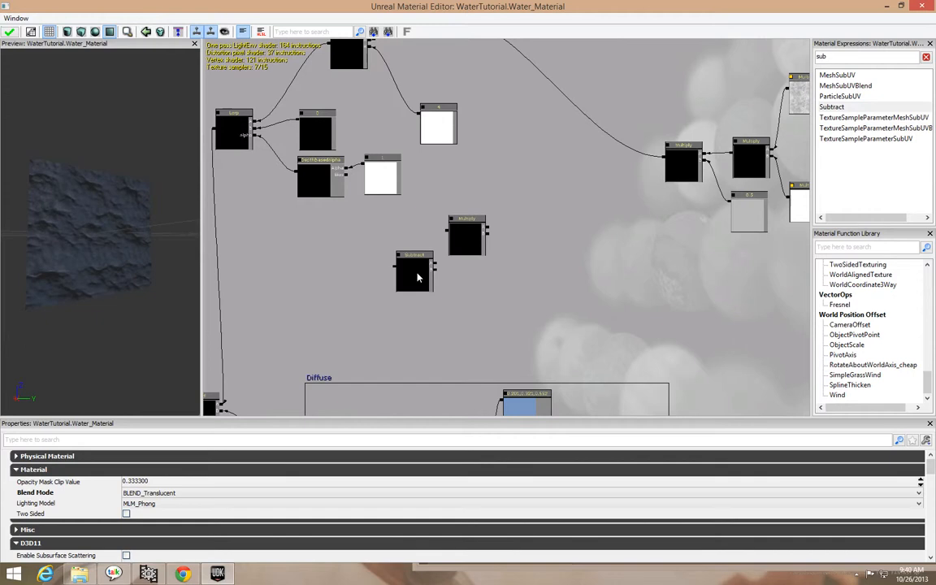
left_click(470, 276)
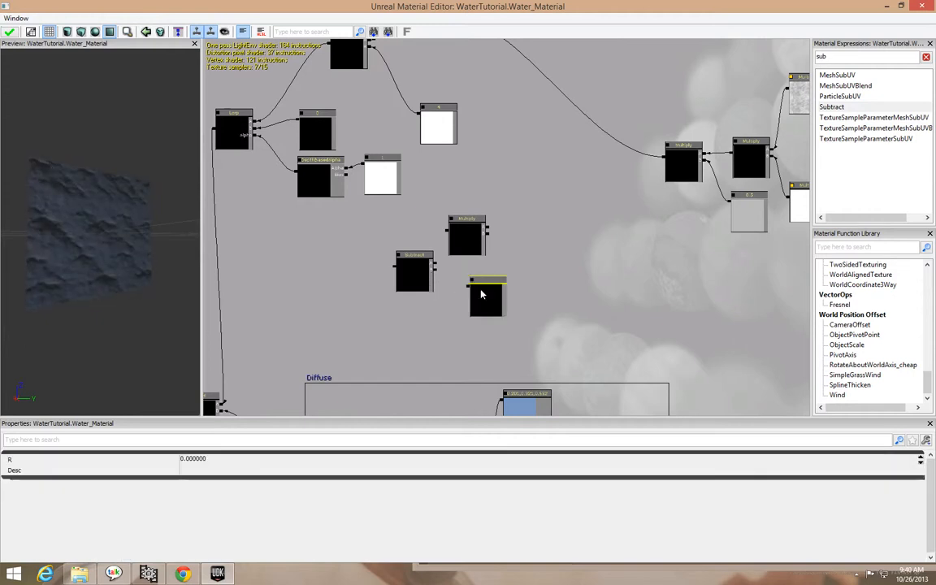
left_click_drag(437, 273, 457, 293)
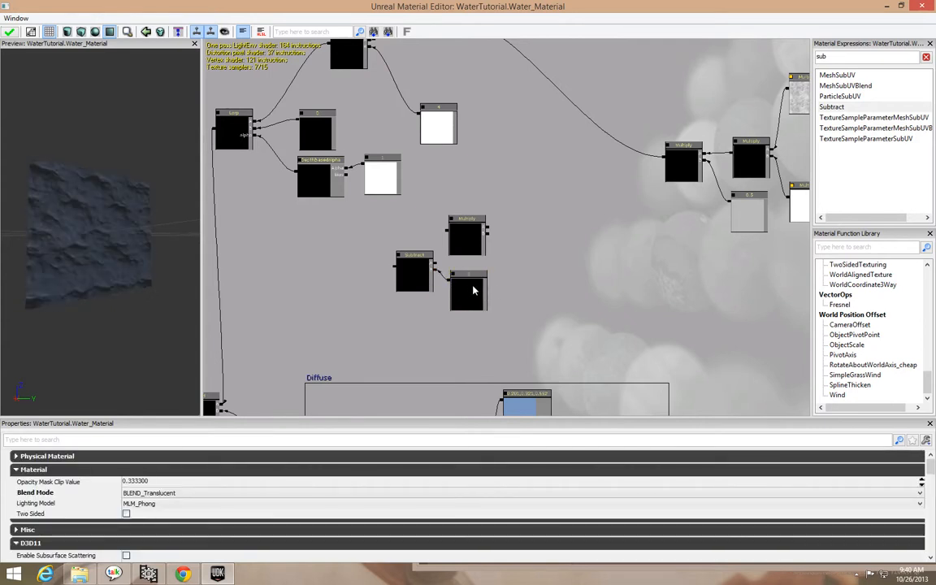
Step: Set R to 4.8 on the Constant feeding the Subtract
left_click(473, 290)
left_click(221, 460)
type("4.8")
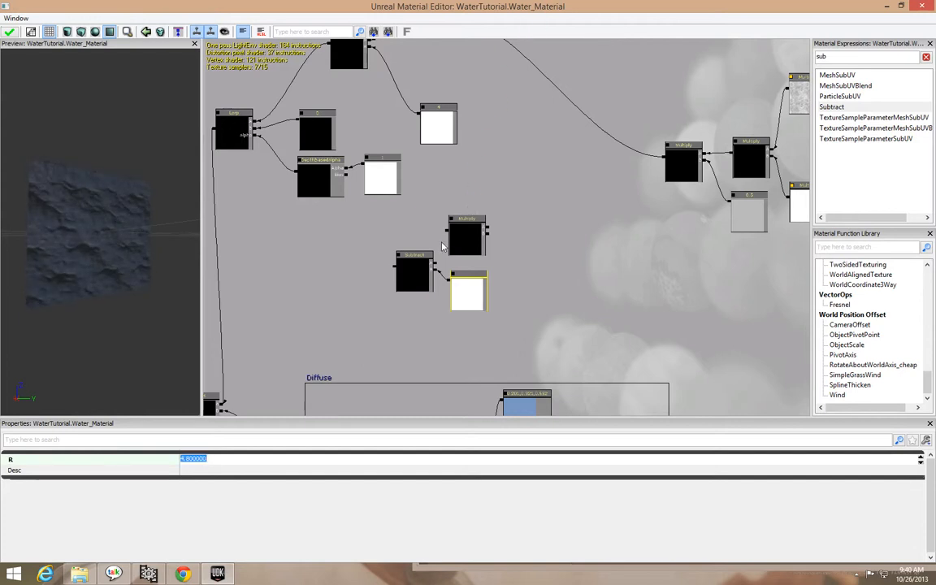
Step: Connect the new Multiply to the Subtract's A input and attach a new Constant to the Multiply's A input
left_click(443, 245)
left_click_drag(445, 244, 435, 264)
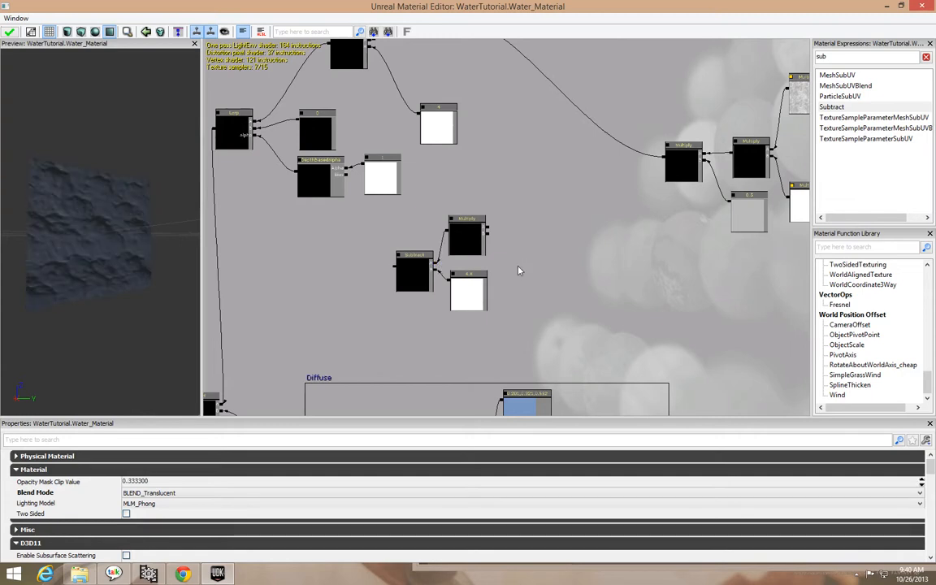
left_click(502, 220)
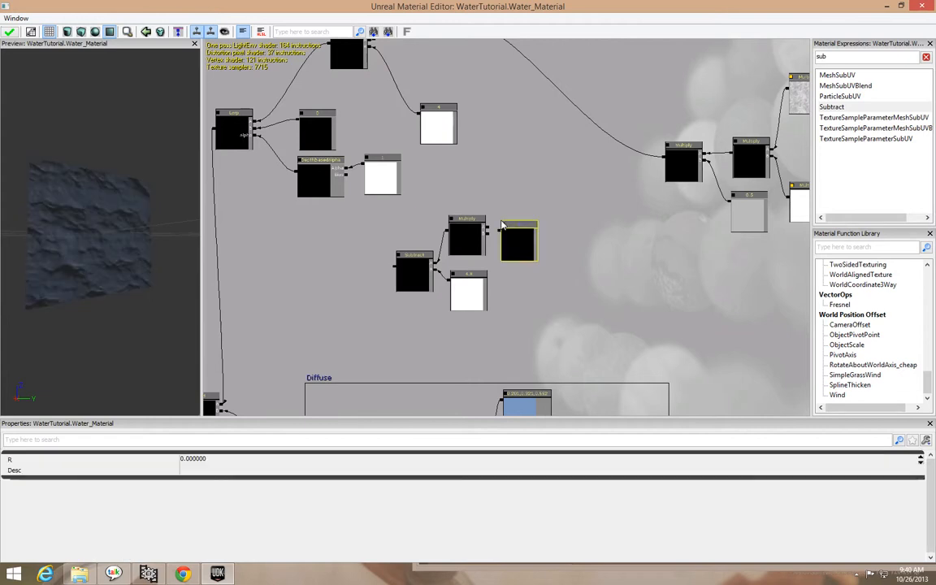
left_click(490, 232)
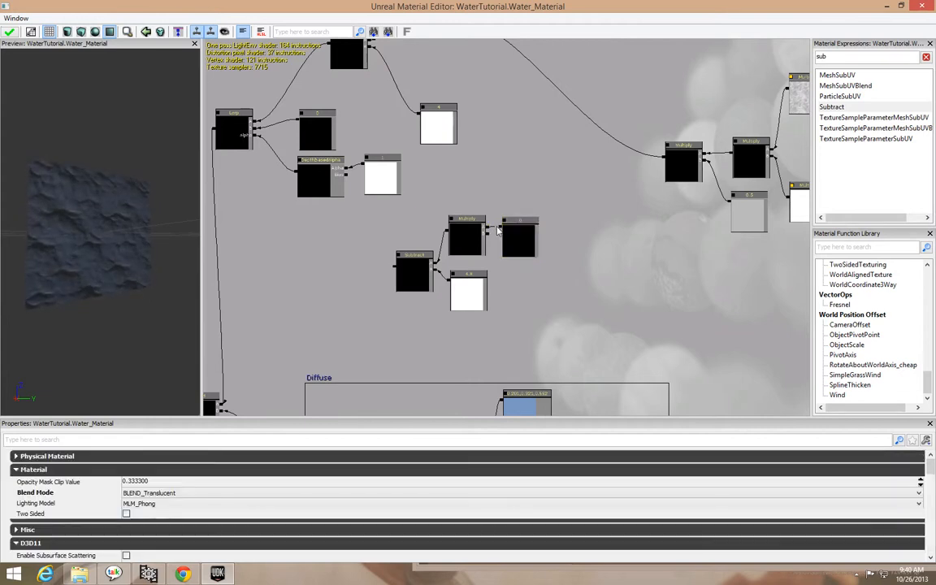
left_click_drag(500, 230, 489, 228)
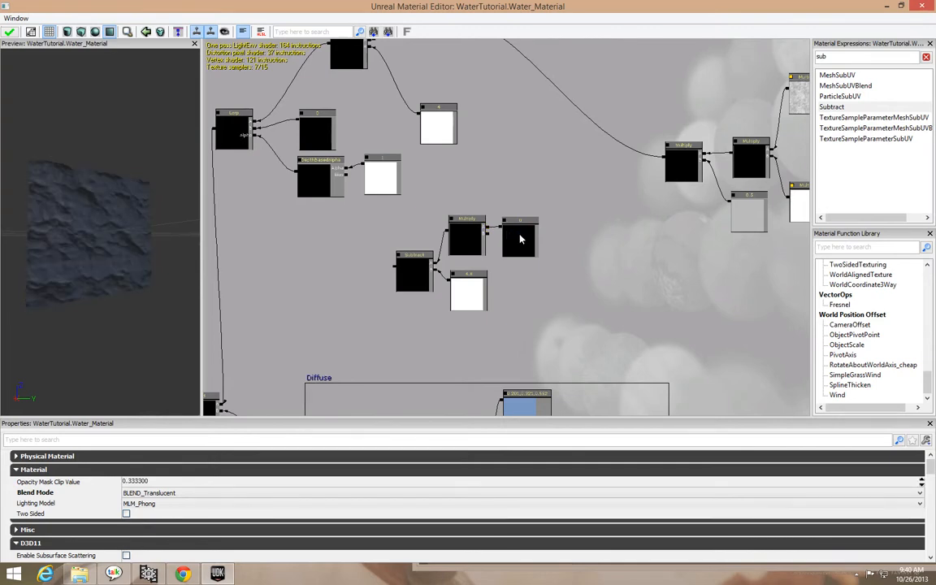
Step: Set R to 5.1 on the Constant feeding the Multiply beside the Subtract
left_click(518, 234)
left_click(217, 461)
type("5.1")
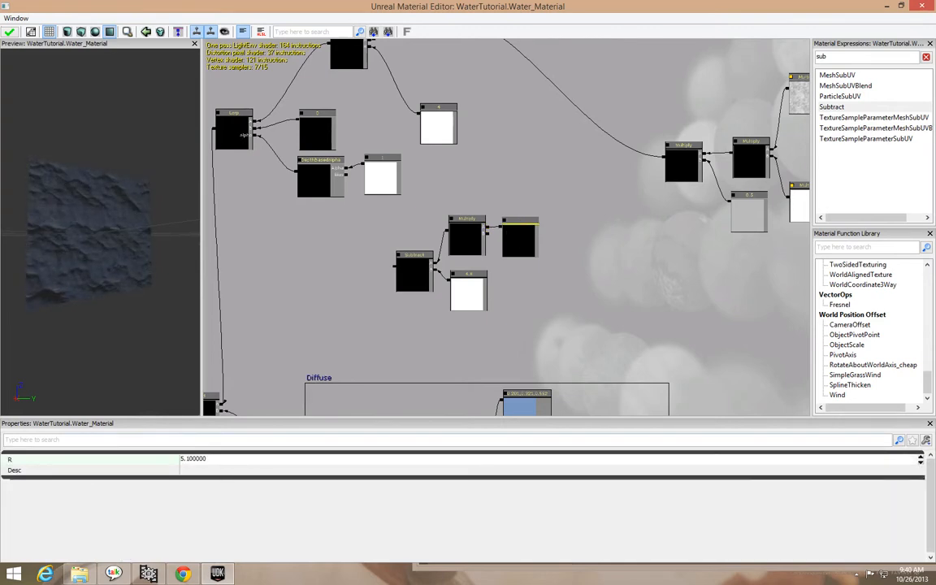
Step: Search the material expressions for "power", place a Power below the 5.1 Constant, and connect it to the Multiply's B input
left_click_drag(833, 56, 810, 60)
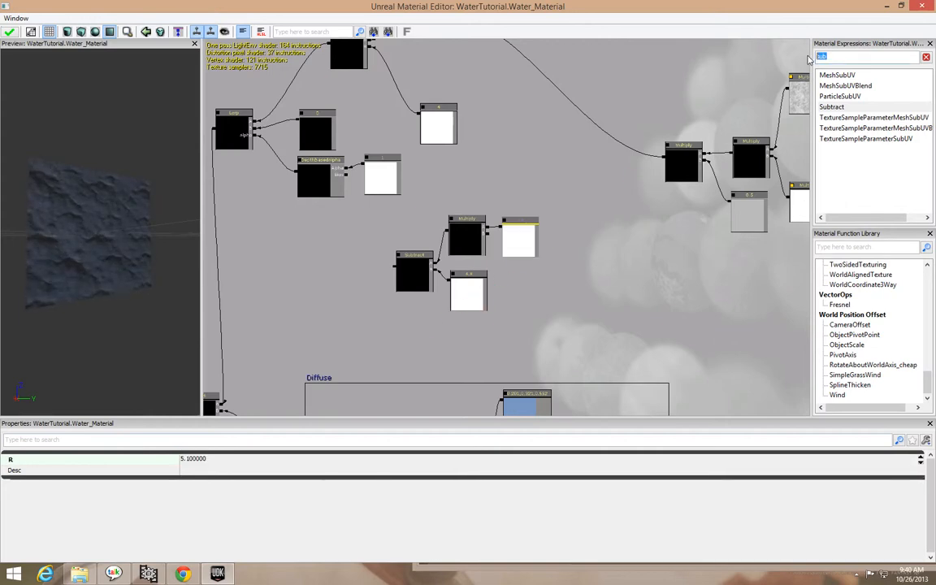
type("power")
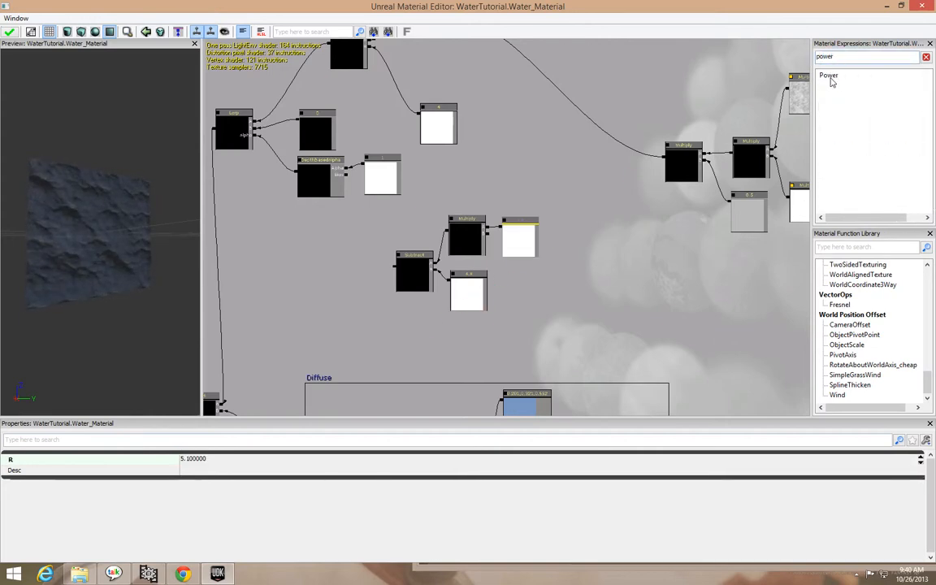
left_click_drag(796, 205, 579, 278)
left_click(579, 278)
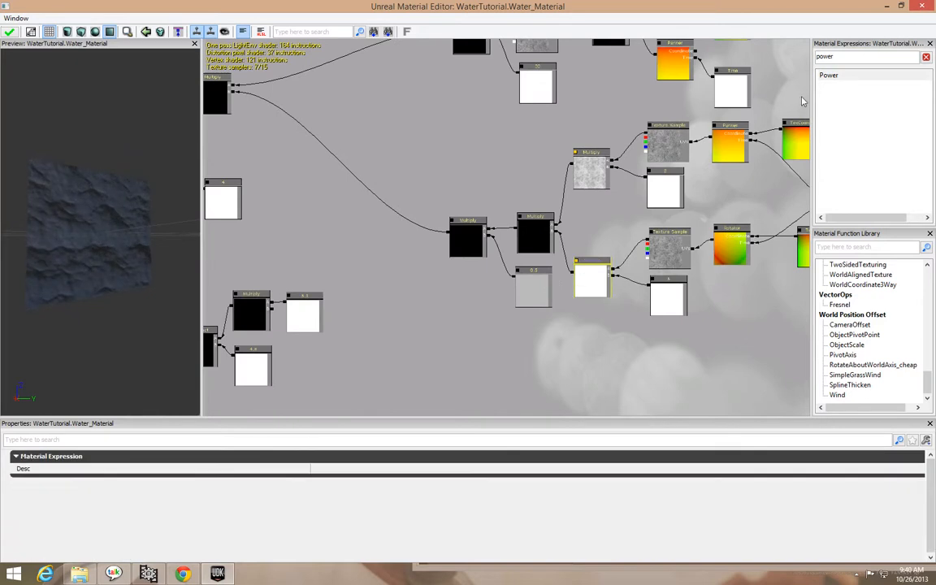
left_click_drag(832, 78, 621, 275)
left_click_drag(319, 367, 318, 367)
left_click_drag(416, 345, 573, 296)
left_click_drag(498, 331, 464, 314)
left_click_drag(430, 260, 441, 308)
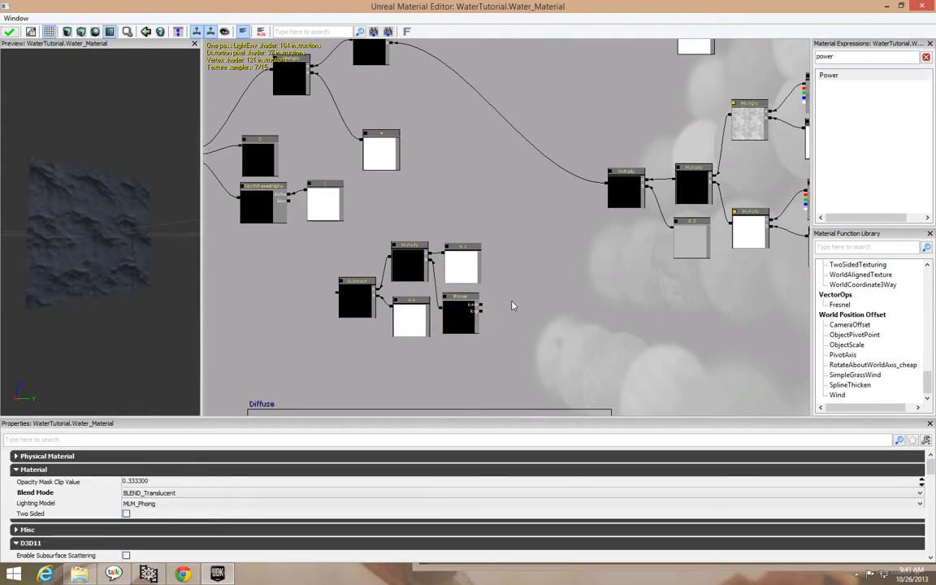
Step: Search the material expressions for "comp" and place a ComponentMask beside the 5.1 Constant
left_click(818, 56)
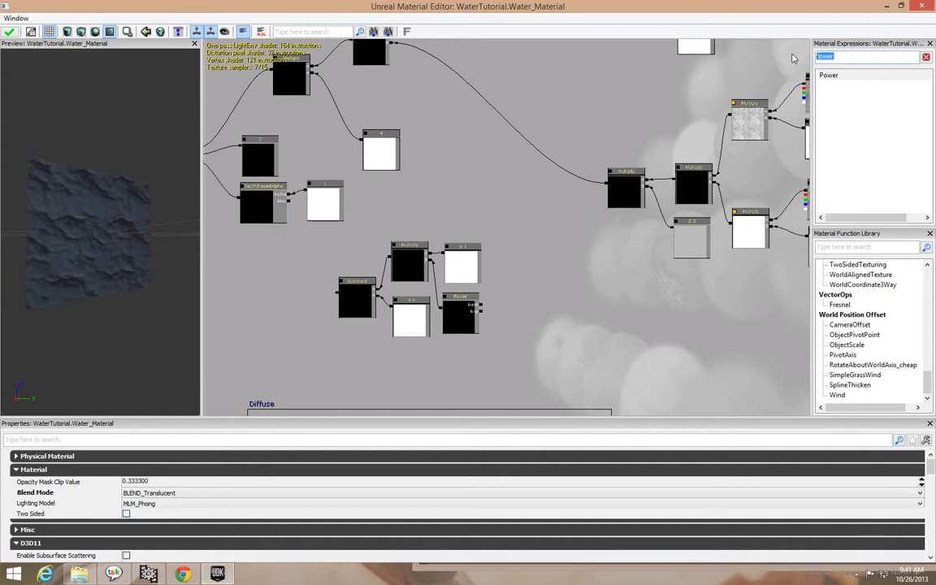
type("com")
key("Down")
key("Down")
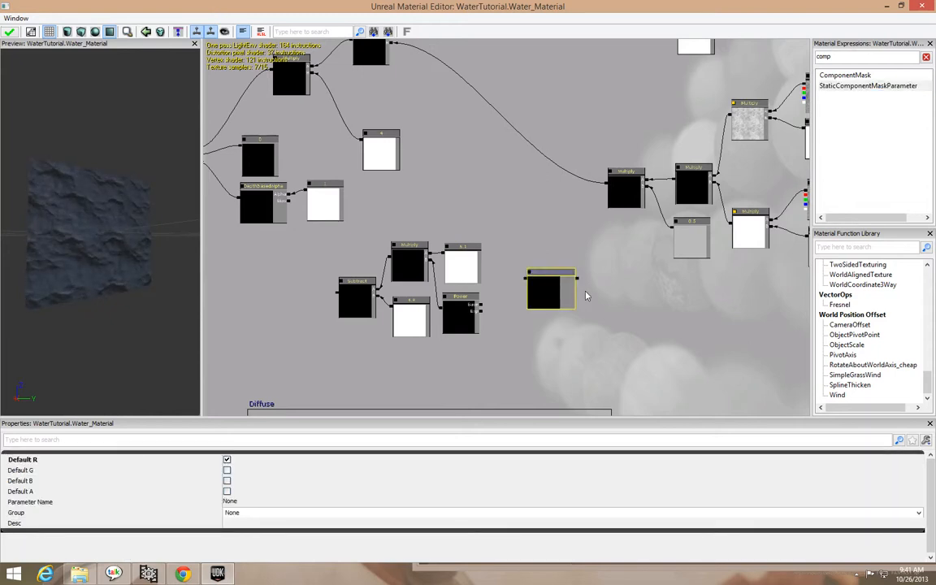
left_click(843, 76)
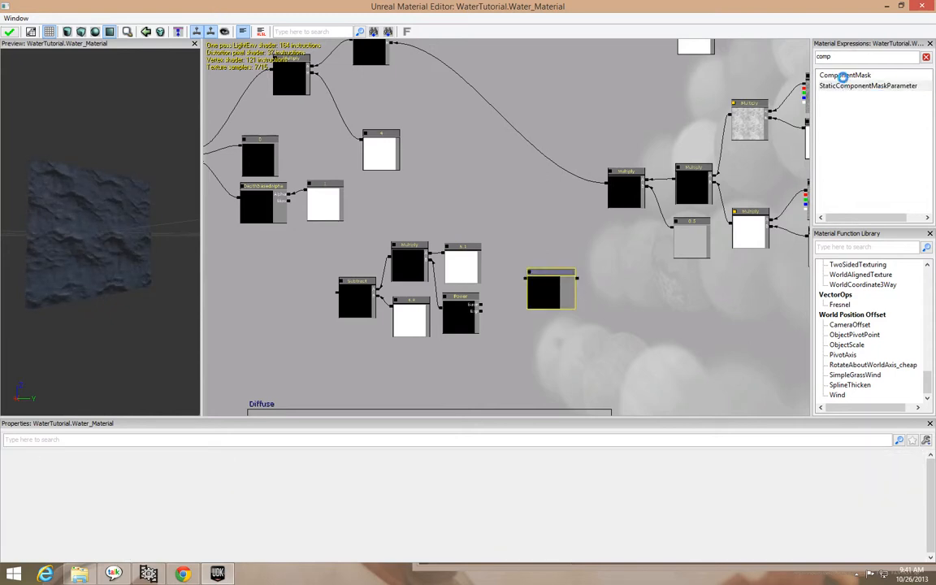
key("Delete")
left_click(843, 79)
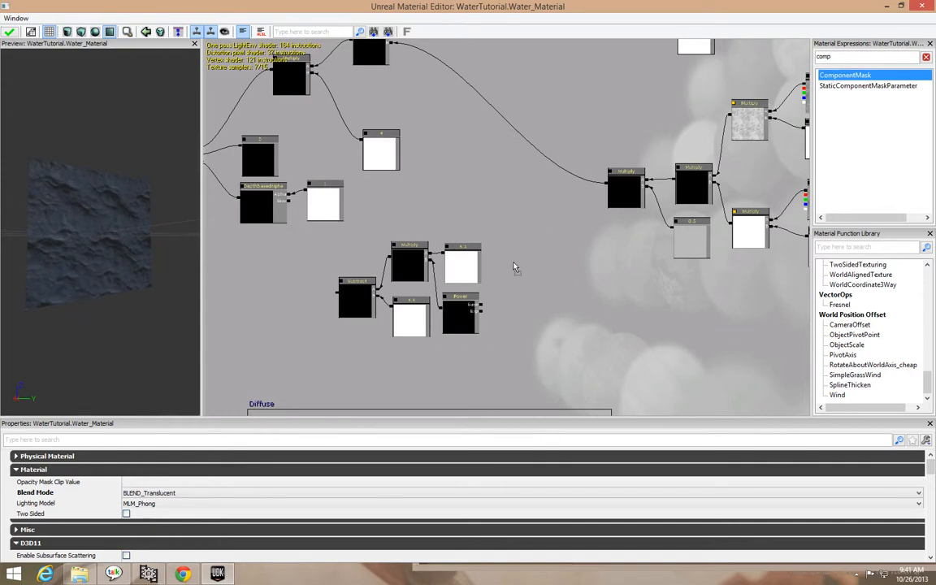
left_click_drag(524, 280, 508, 259, "ctrl")
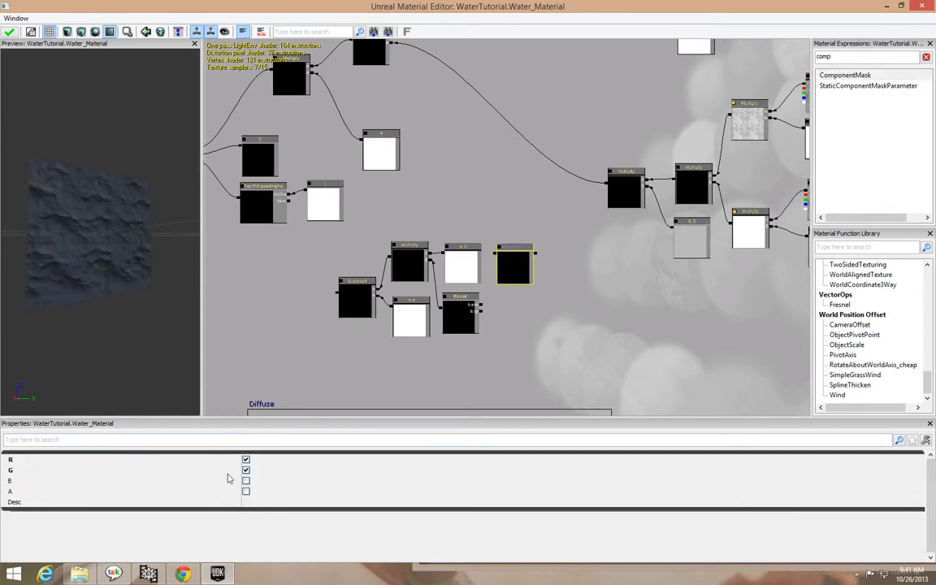
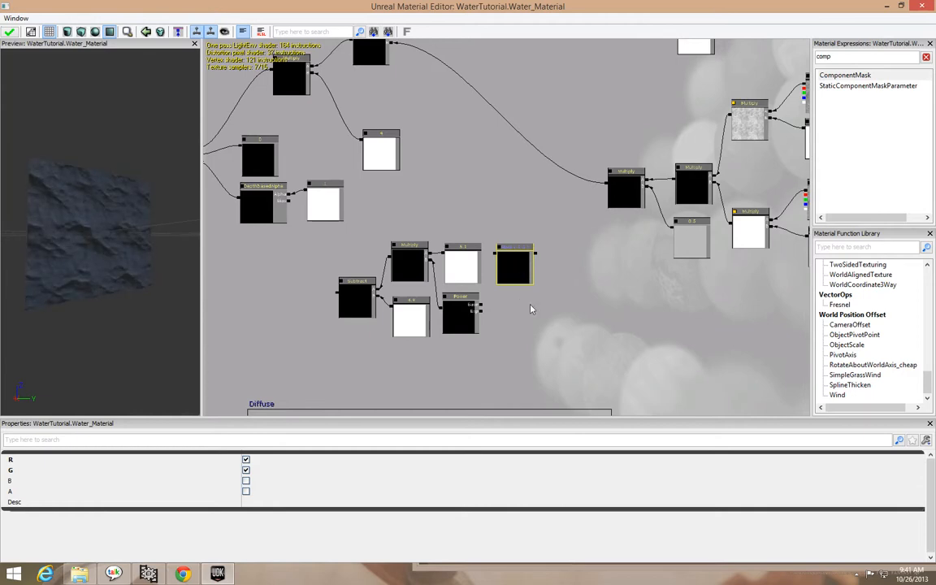
Step: Restrict the ComponentMask to the R channel only and align it beside the 5.1 Constant
left_click(587, 341)
left_click_drag(587, 340, 513, 318)
scroll(455, 276, "up", 5)
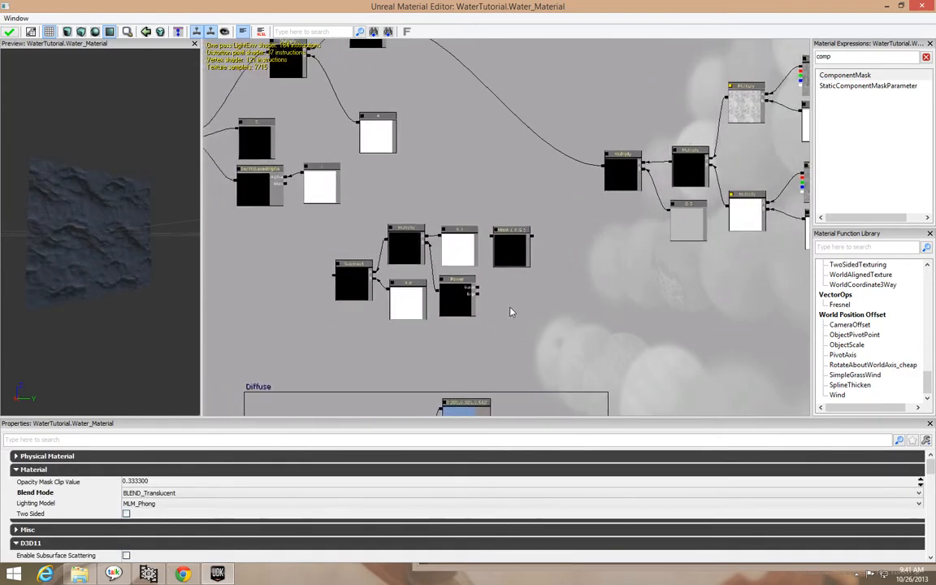
left_click(524, 230)
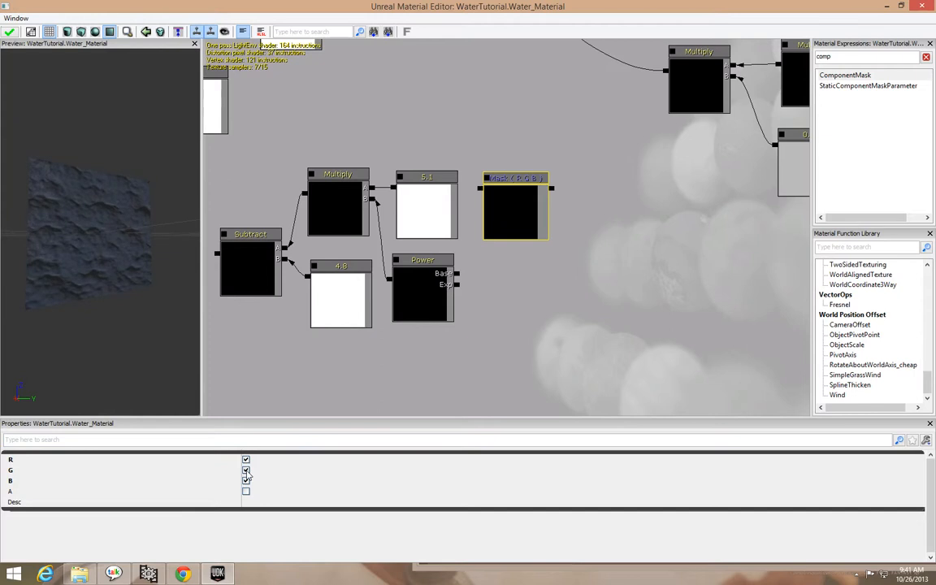
left_click(246, 469)
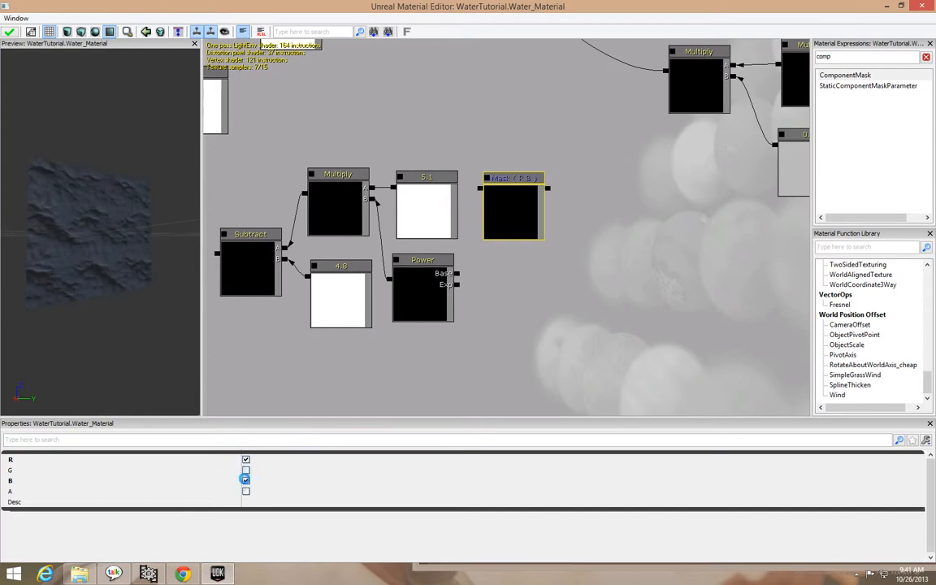
left_click(245, 480)
left_click(499, 306)
left_click_drag(523, 231, 518, 220)
Step: Add a Constant beside the Power node, below the mask, and connect it to the Power's Exp input
left_click(506, 297)
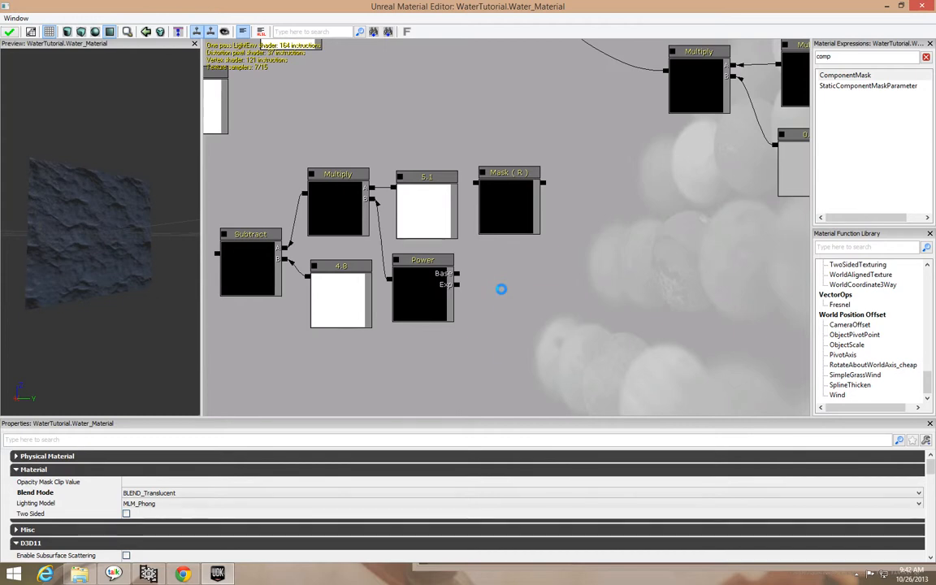
left_click(502, 291)
left_click(505, 279)
left_click(524, 310)
left_click_drag(525, 310, 498, 276)
left_click(471, 274)
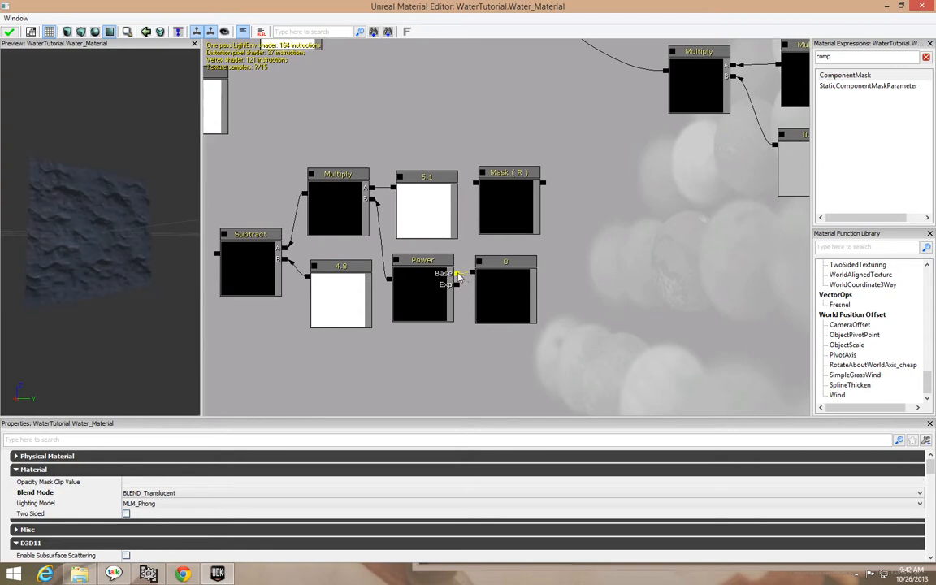
mouse_move(462, 276)
left_mouse_down()
mouse_move(476, 278)
mouse_move(473, 287)
left_mouse_up()
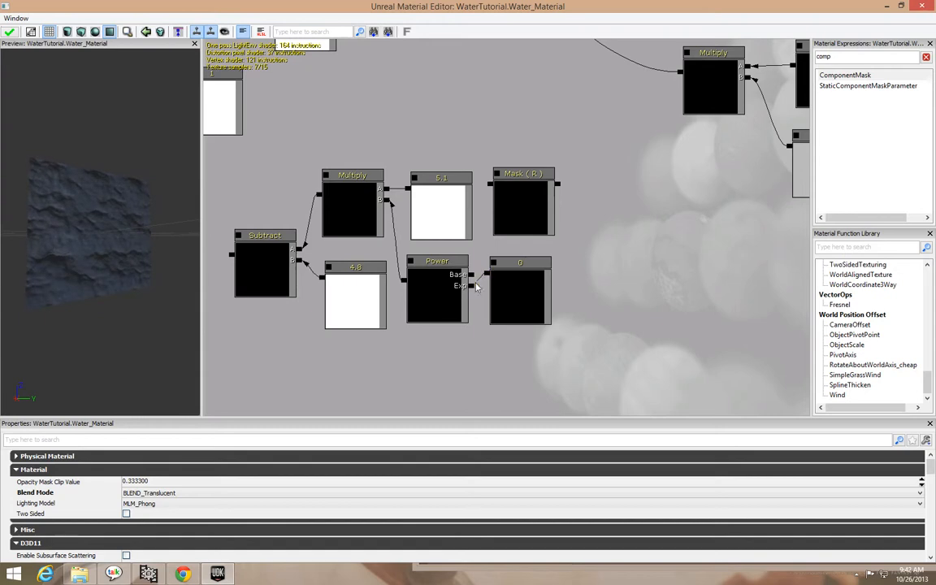
Step: Set R to 0.1 on the Constant feeding the Power's Exp input
left_click(515, 295)
left_click(216, 460)
type("-")
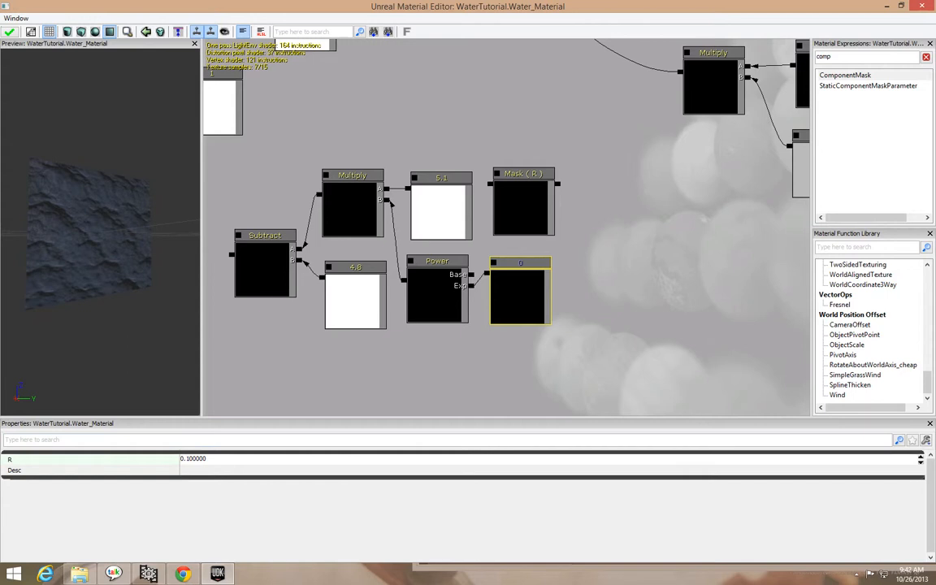
Step: Connect the R mask to the Power's Base input and feed the mask from the Multiply that uses the 0.5 Constant
left_click_drag(490, 183, 476, 278)
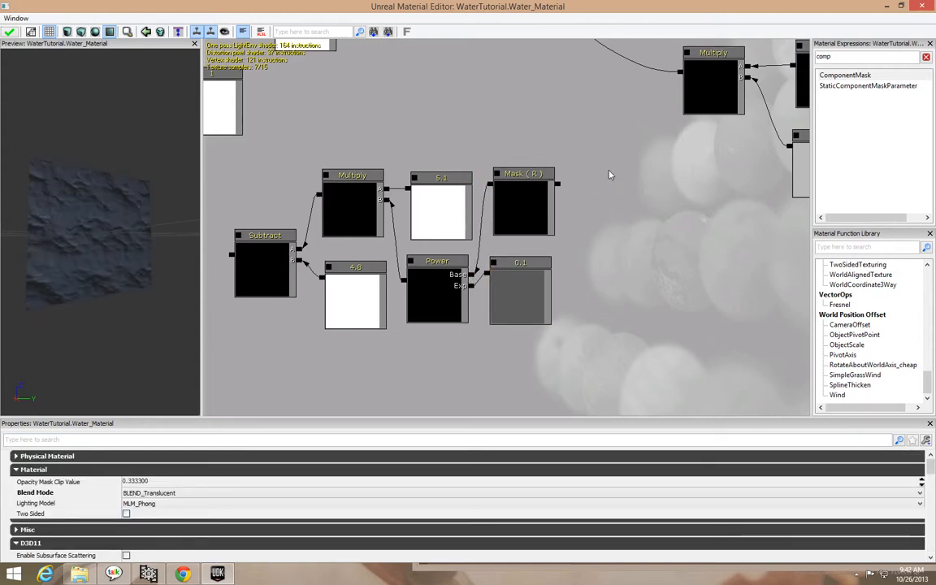
left_click_drag(681, 75, 560, 187)
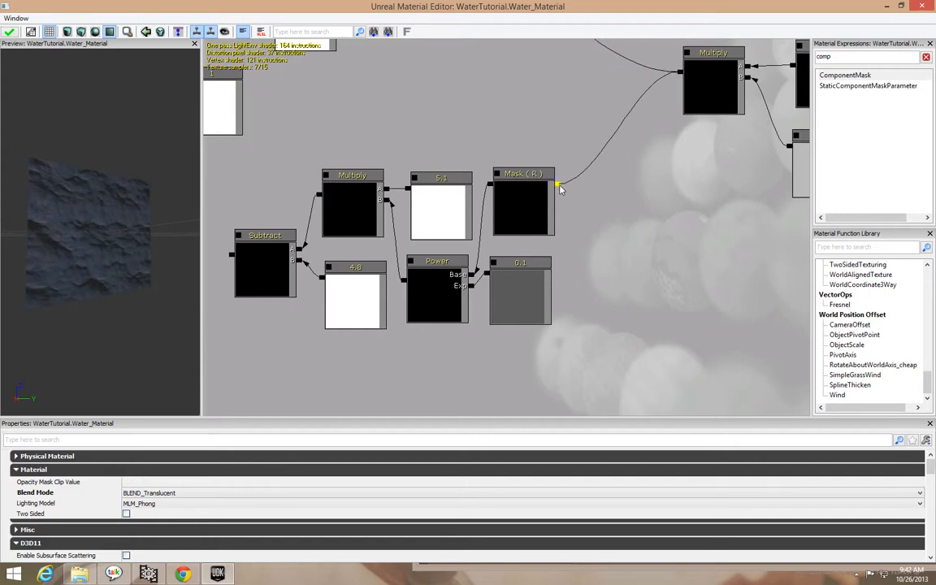
Step: Connect the Subtract's output to the Bias input of DepthBiasedAlpha
left_click_drag(625, 244, 591, 283)
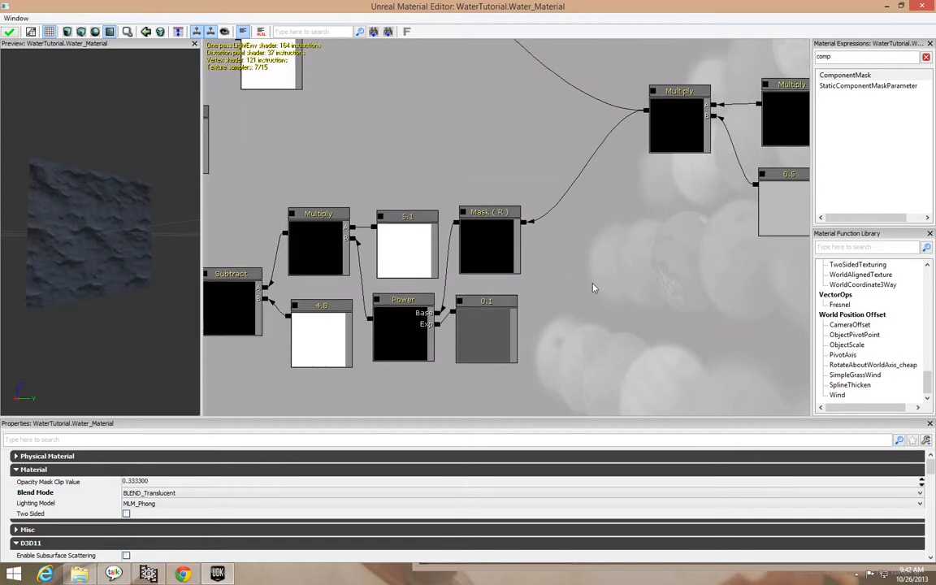
left_click(499, 322)
left_click_drag(691, 256, 608, 297)
left_click_drag(293, 261, 490, 246)
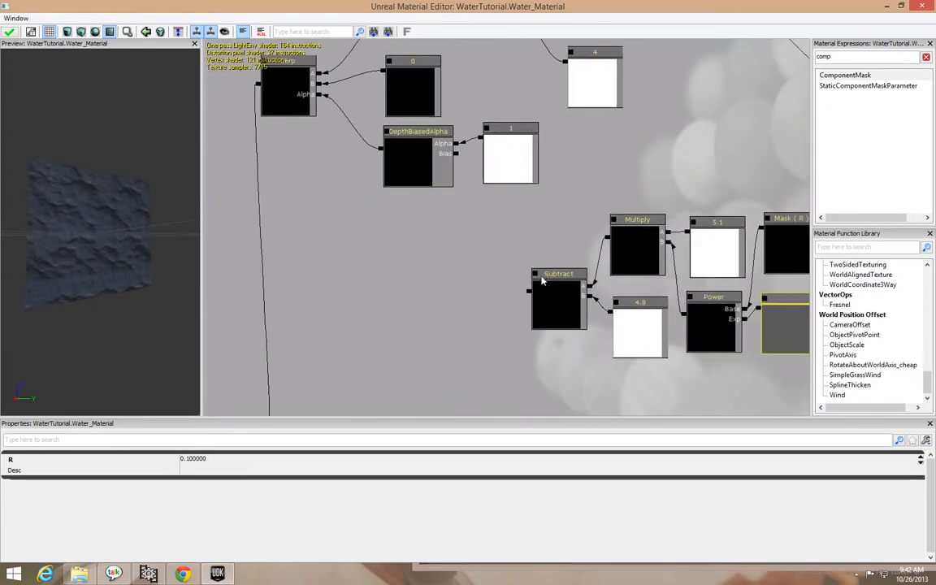
left_click(481, 264)
left_click_drag(457, 154, 527, 292)
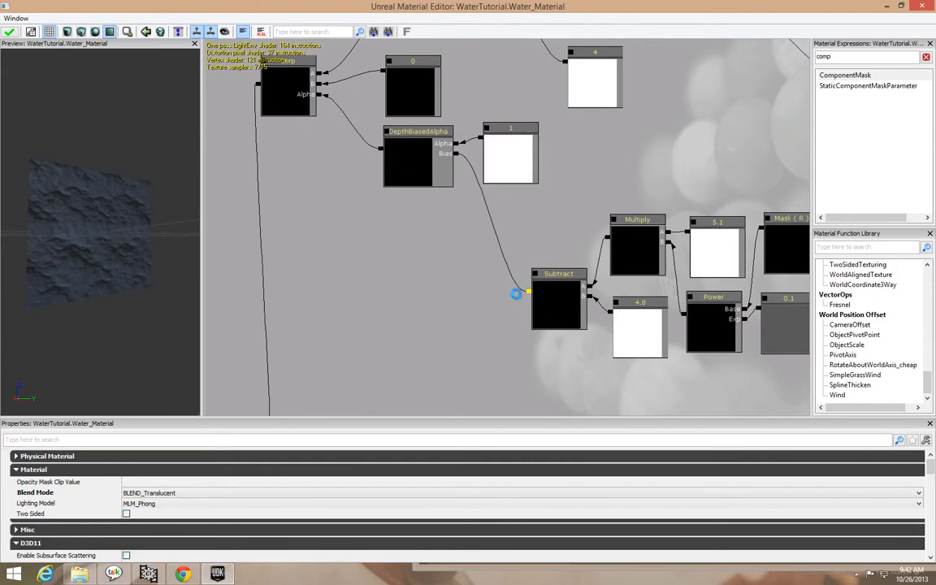
Step: Move the Material Editor aside, apply the material changes, and inspect the water's edge against the block in the level
left_click_drag(220, 5, 511, 45)
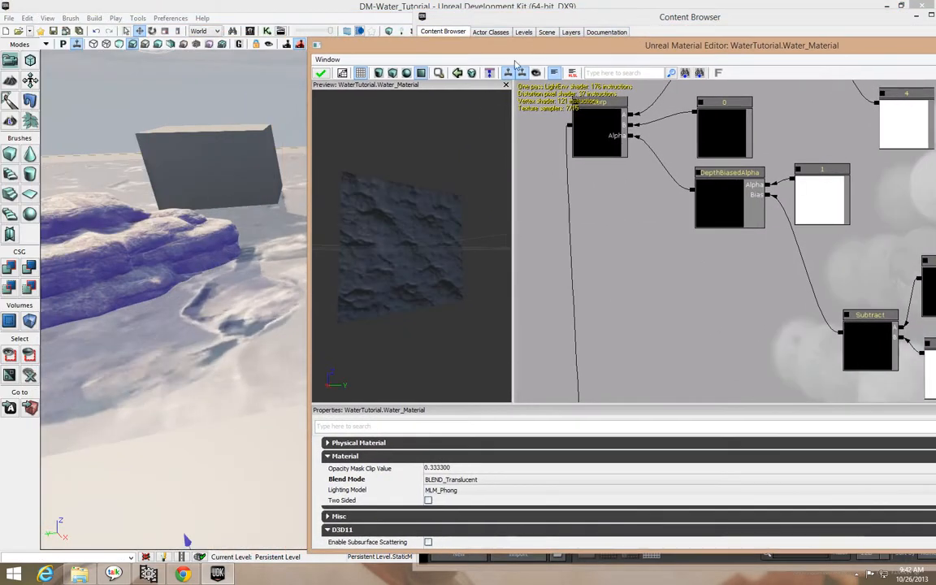
left_click(321, 72)
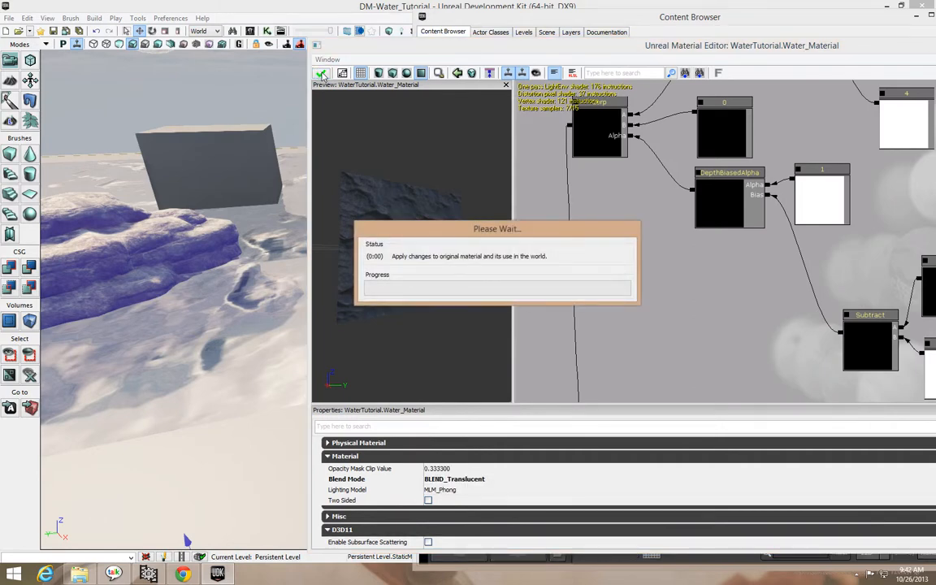
left_click_drag(203, 244, 234, 156)
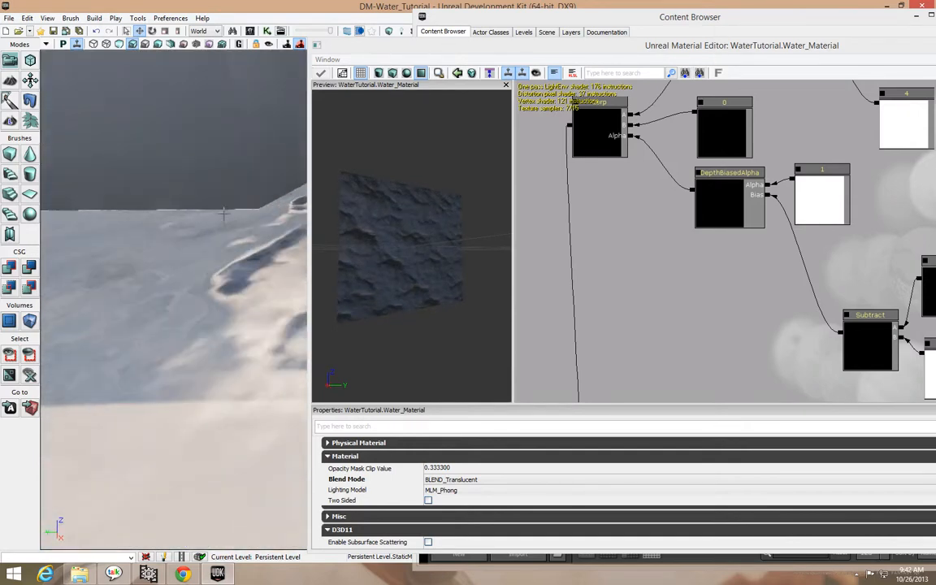
left_click(225, 194)
left_click_drag(225, 195, 242, 163)
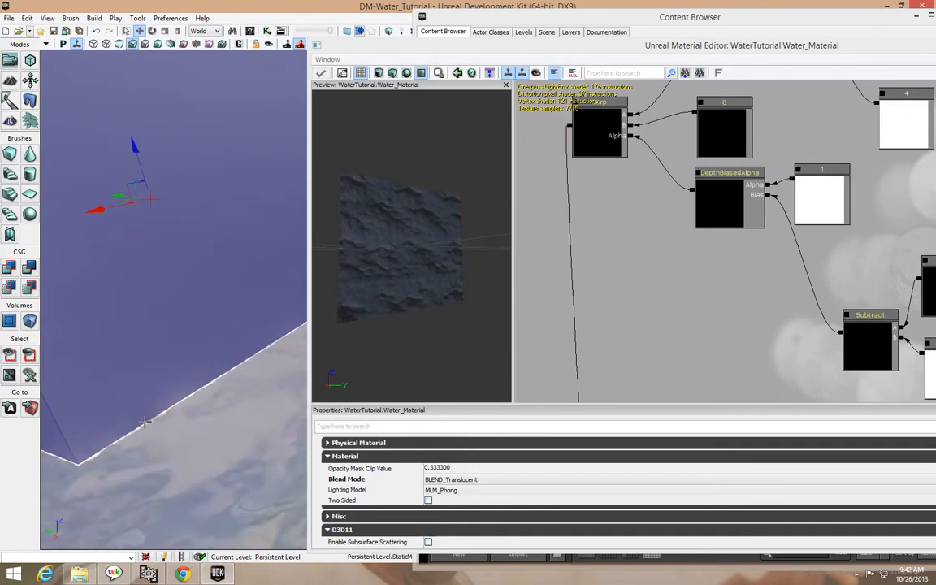
Step: Set Bias Scale to 16 on DepthBiasedAlpha, apply the material, and check the foam along the block's edge
left_click(732, 203)
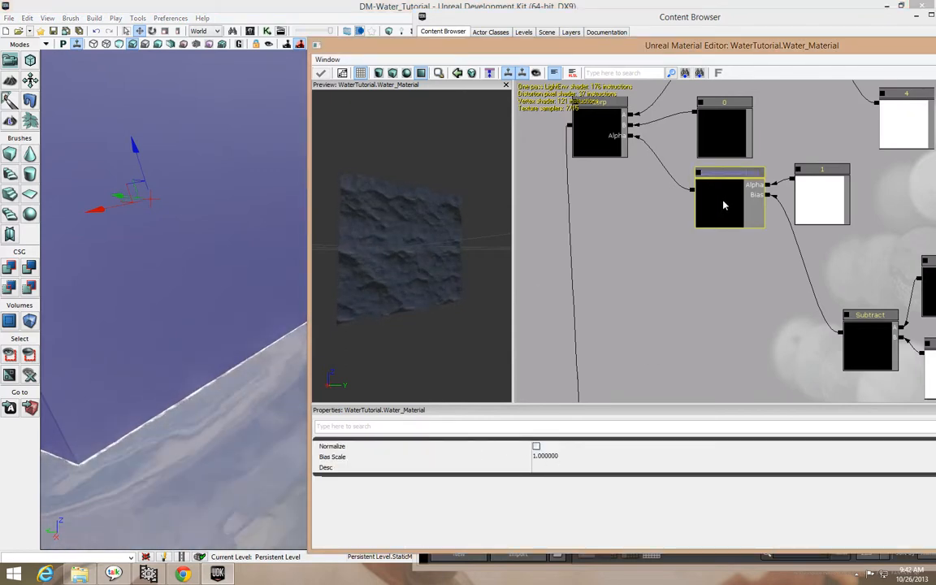
left_click_drag(726, 281, 709, 302)
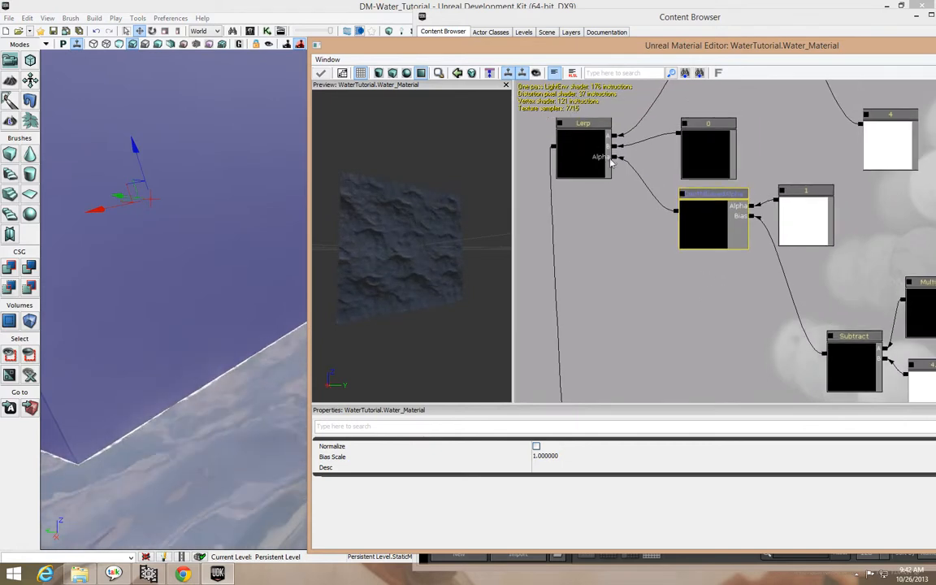
left_click(548, 458)
type("16")
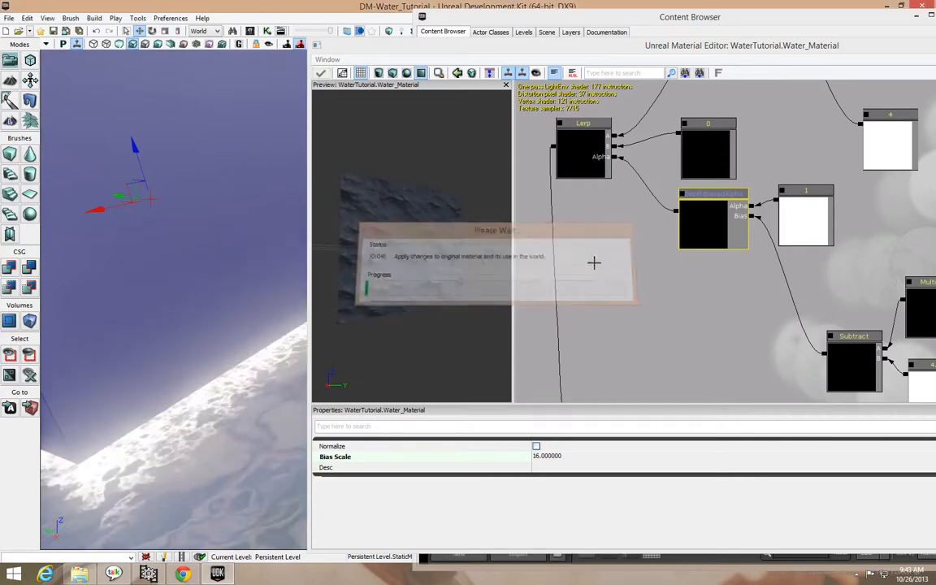
right_click_drag(274, 361, 274, 390)
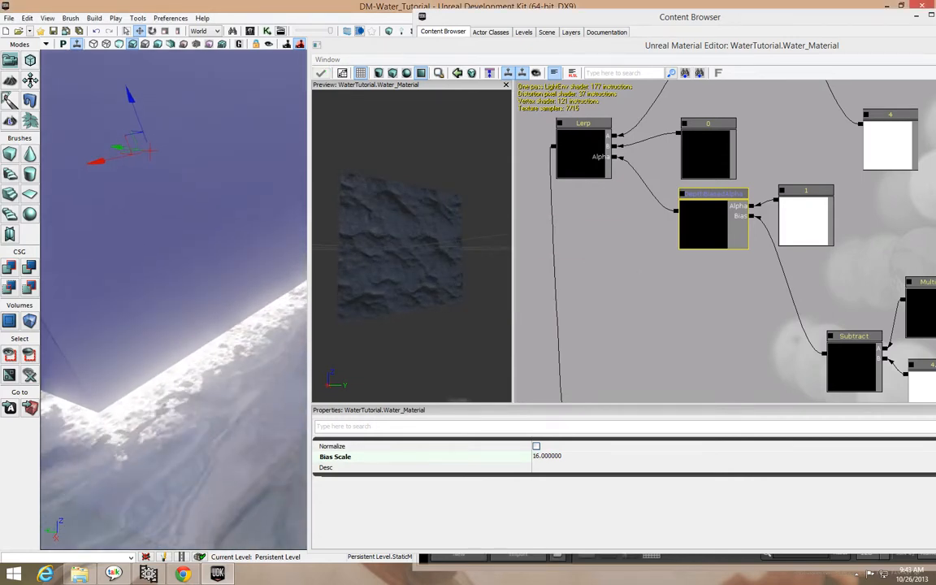
Step: Clear the Material Editor and Content Browser windows out of the way to reveal the full level view
left_click(787, 51)
left_click_drag(787, 51, 393, 76)
left_click(771, 71)
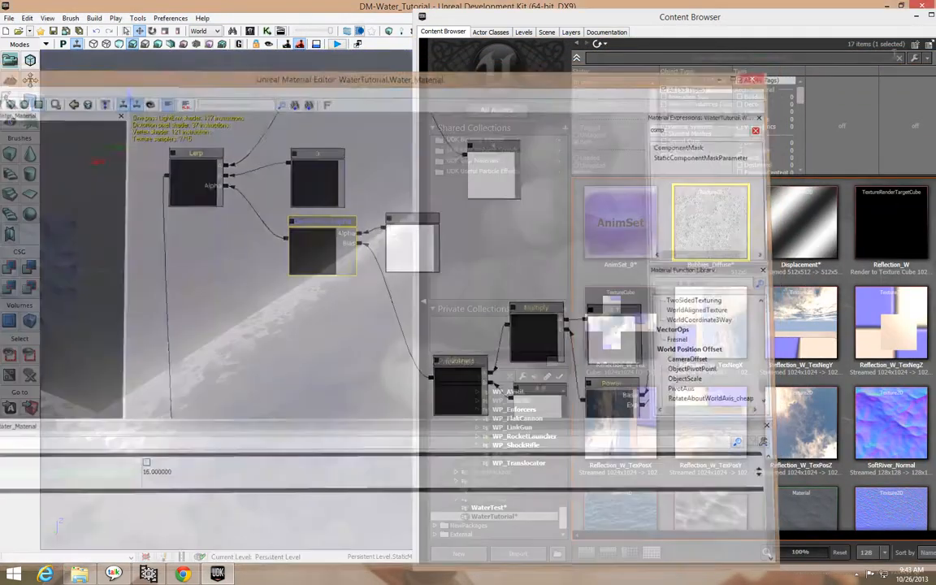
left_click_drag(862, 20, 737, 26)
left_click(839, 24)
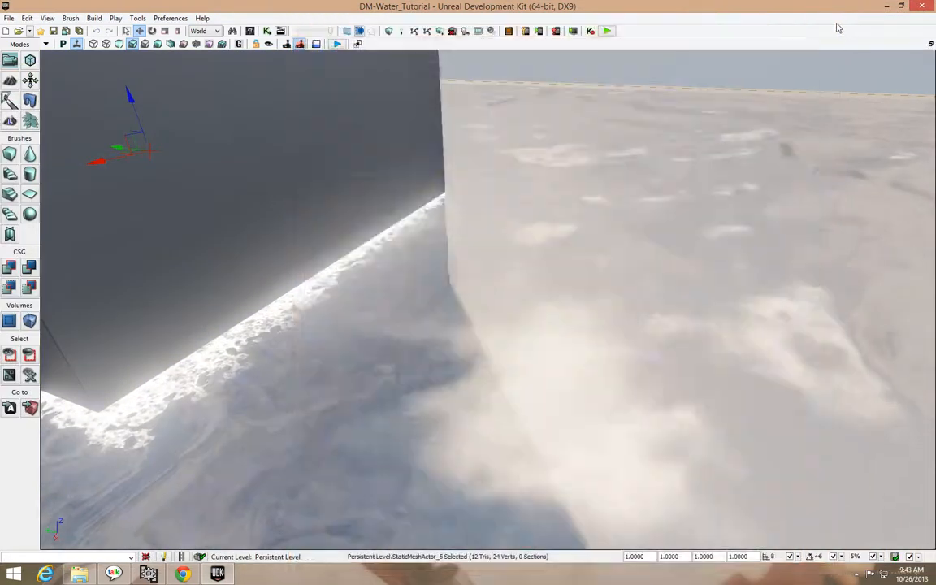
double_click(656, 118)
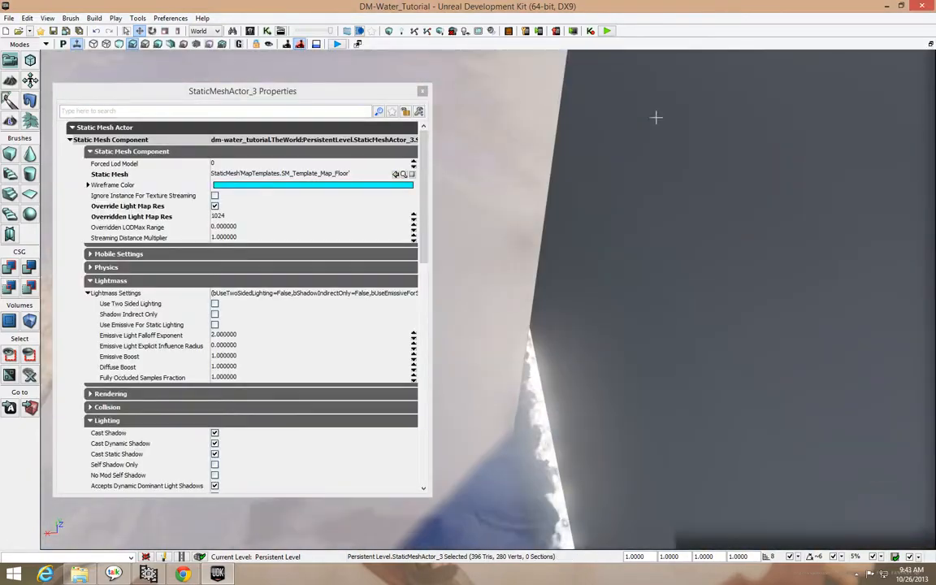
left_click(423, 92)
right_click_drag(462, 153, 479, 203)
double_click(479, 202)
left_click(423, 92)
Step: Examine the edge foam where the water meets the block and the rock from several angles
left_click_drag(465, 109, 485, 167)
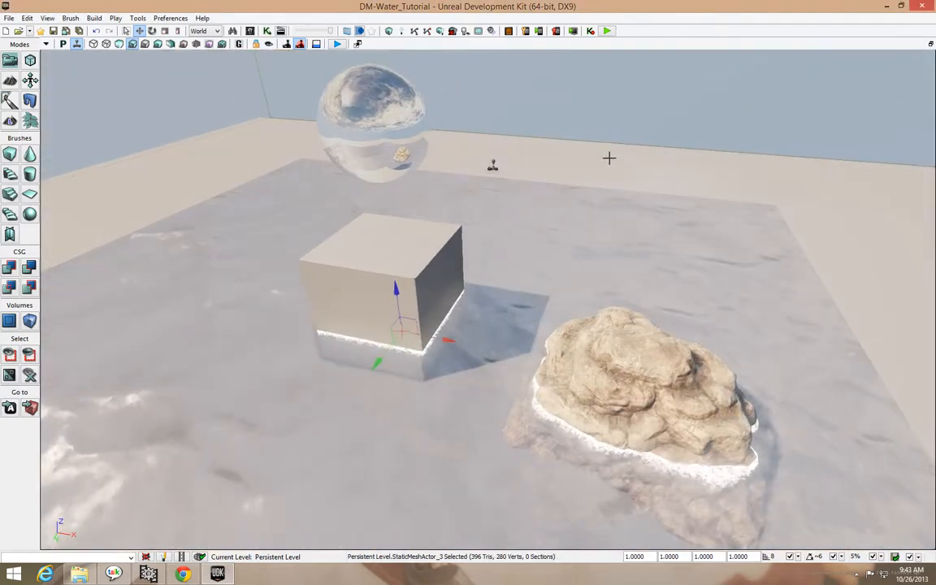
mouse_move(559, 169)
left_mouse_down()
mouse_move(553, 122)
mouse_move(559, 169)
left_mouse_up()
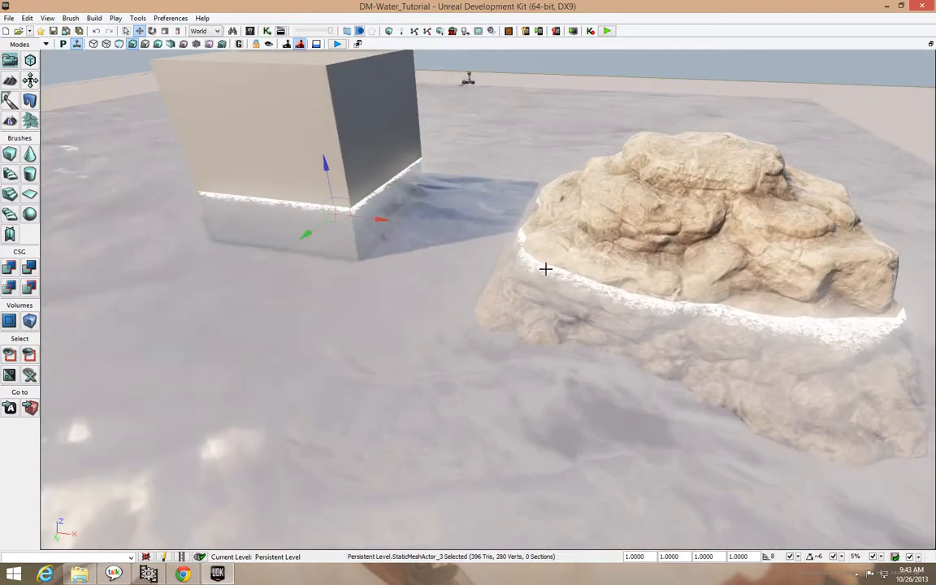
left_click_drag(561, 269, 797, 187)
right_click_drag(520, 293, 431, 300)
mouse_move(554, 235)
right_mouse_down()
mouse_move(553, 277)
mouse_move(554, 154)
mouse_move(550, 220)
right_mouse_up()
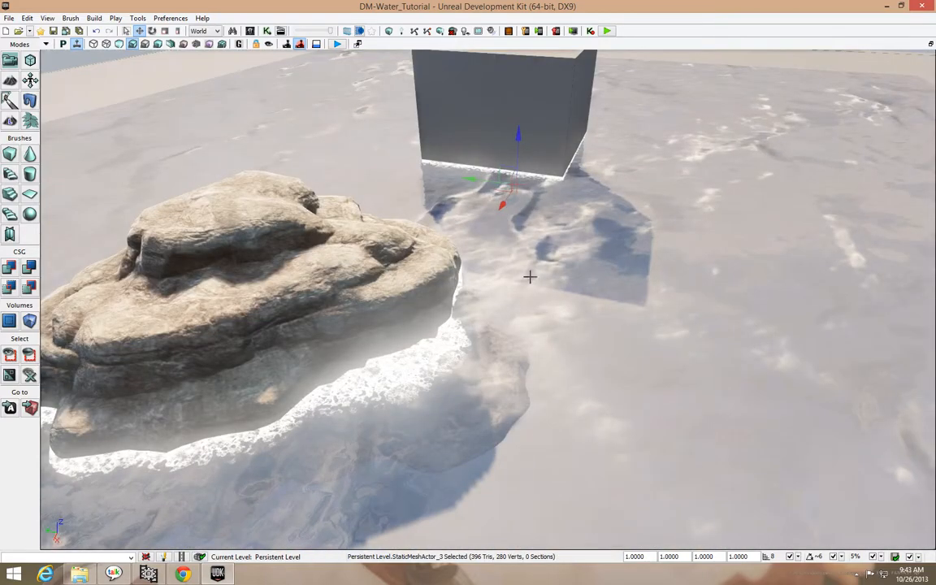